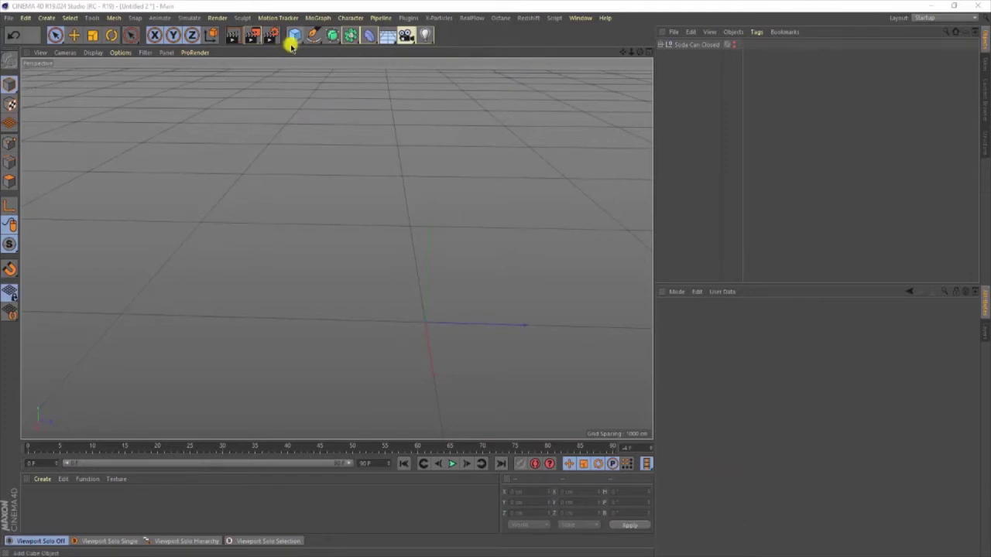
Add a sphere primitive with 12 segments and set its type to Hexahedron.
drag(295, 36, 496, 69)
click(717, 350)
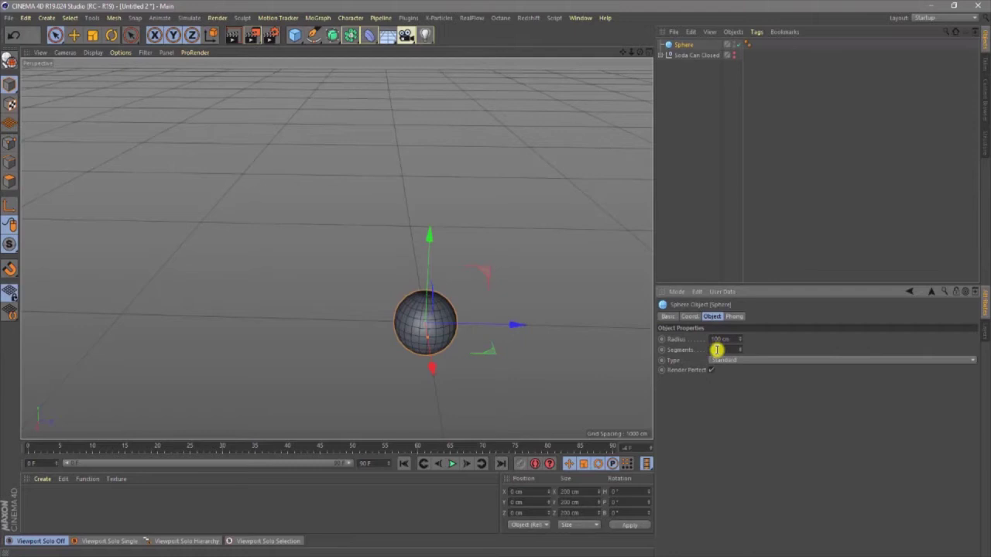
text(12)
key(Return)
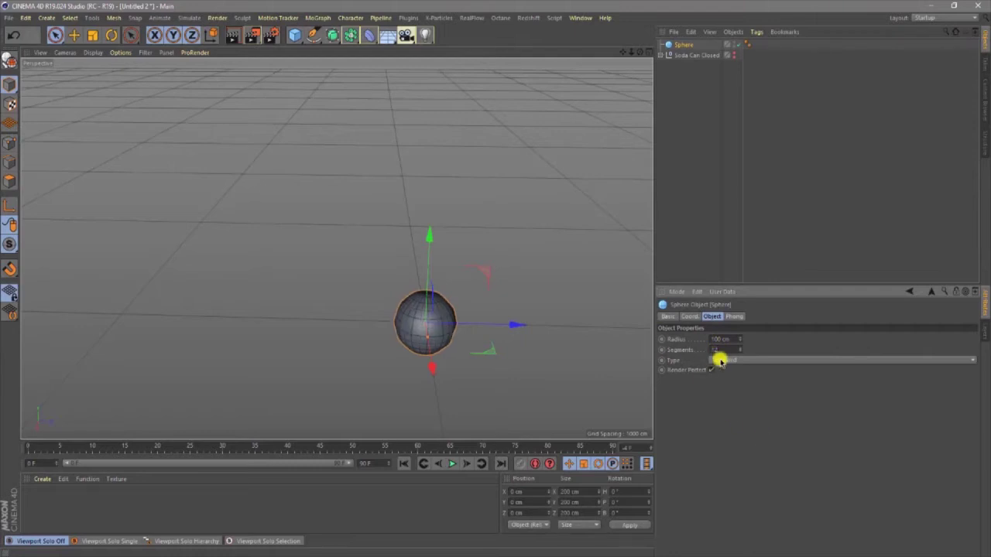
click(719, 361)
click(730, 393)
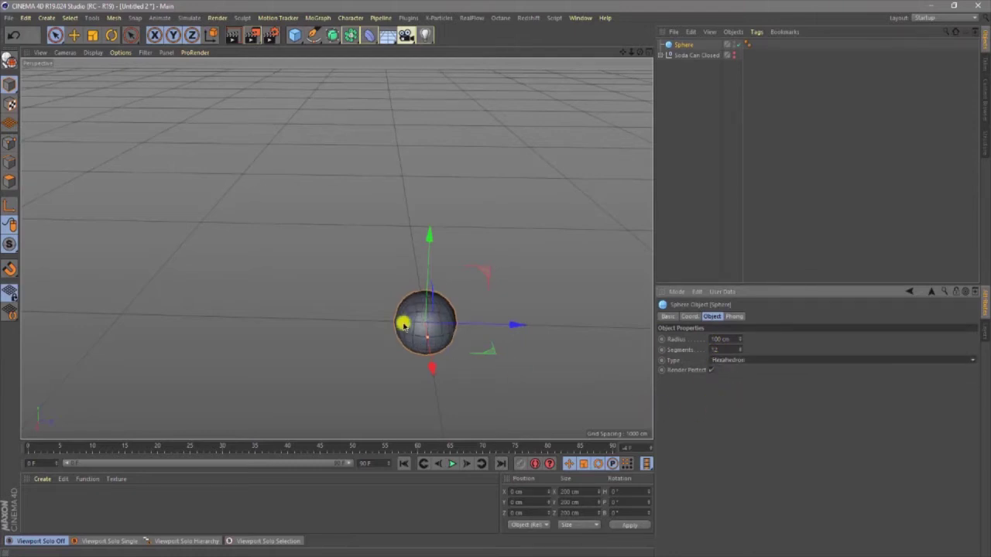
Make the sphere editable and create three copies of it.
scroll(463, 308, up, 3)
alt+right_drag(420, 348, 462, 261)
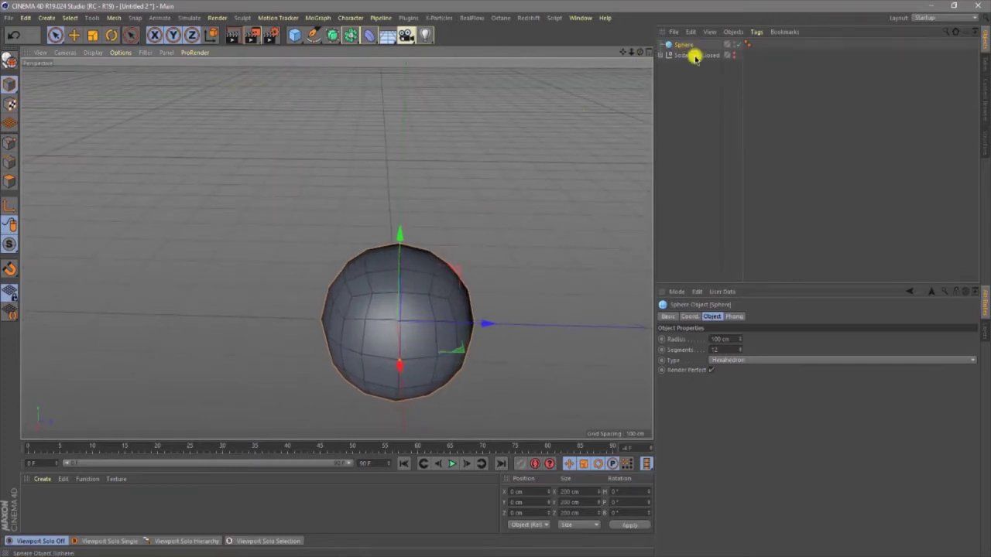
key(c)
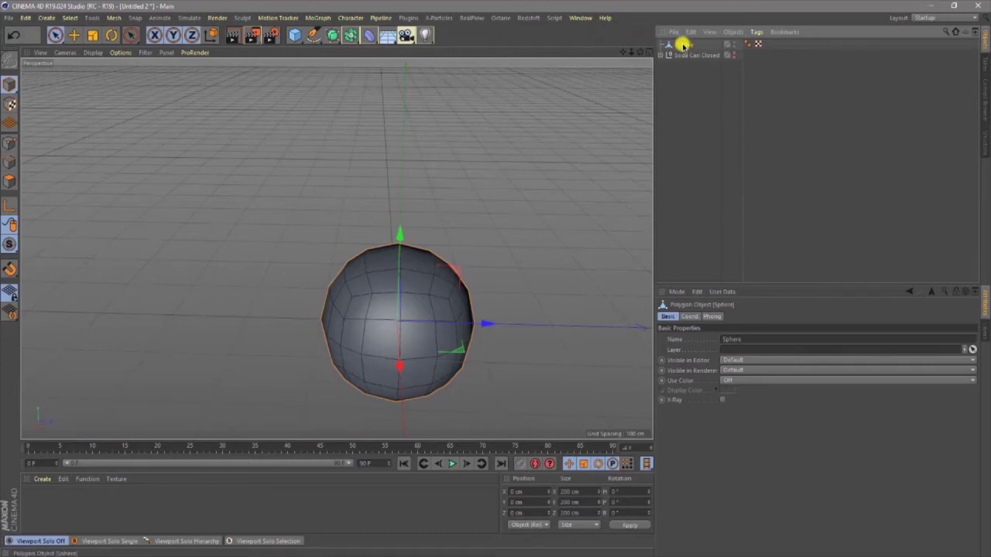
drag(638, 51, 495, 281)
drag(678, 47, 686, 45)
Isolate the original sphere in the viewport and soft-select its topmost point in point mode.
click(670, 78)
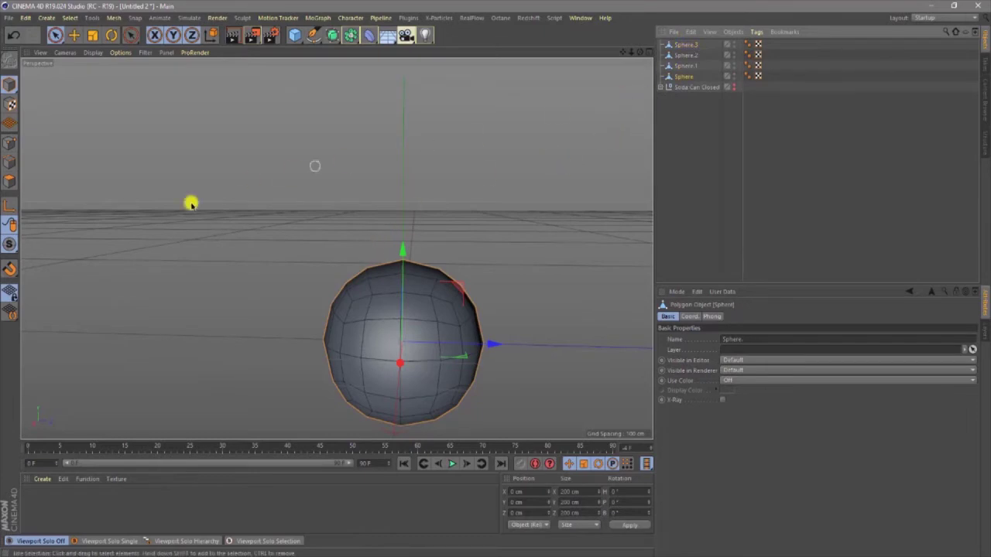
click(9, 145)
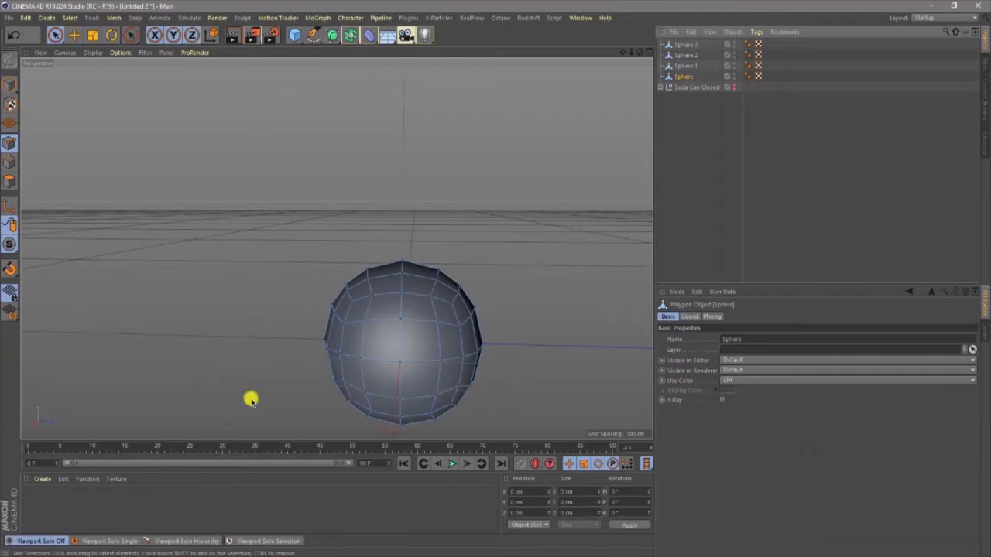
click(105, 542)
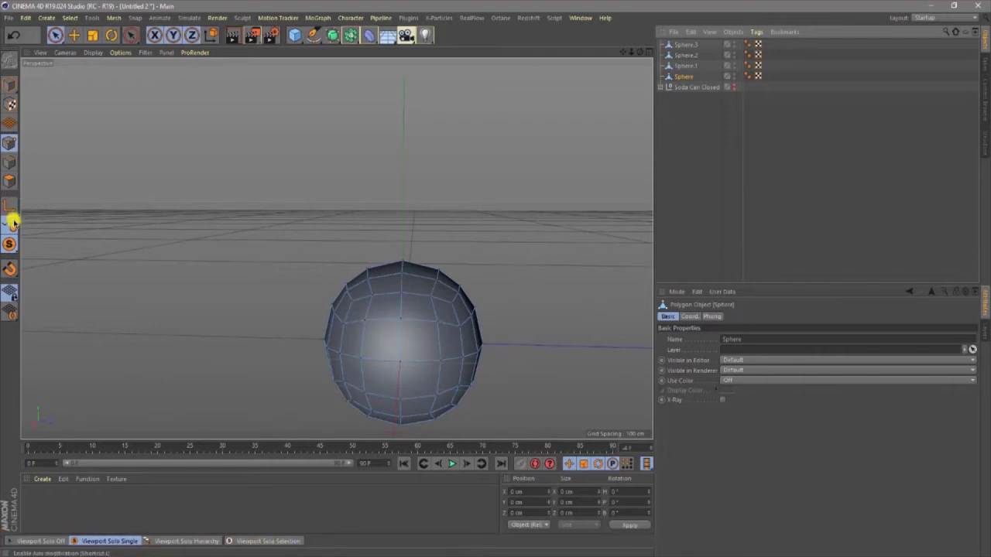
drag(9, 246, 404, 201)
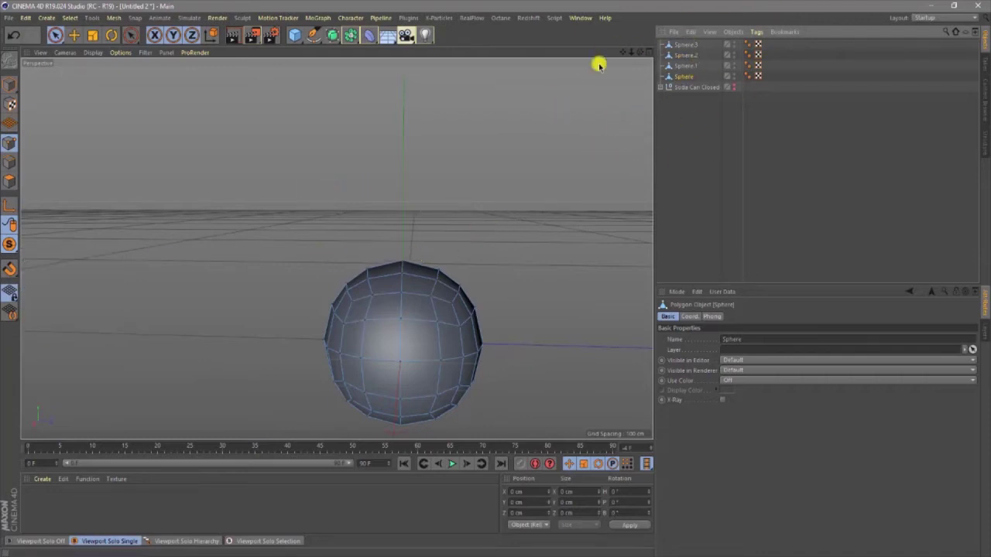
click(365, 322)
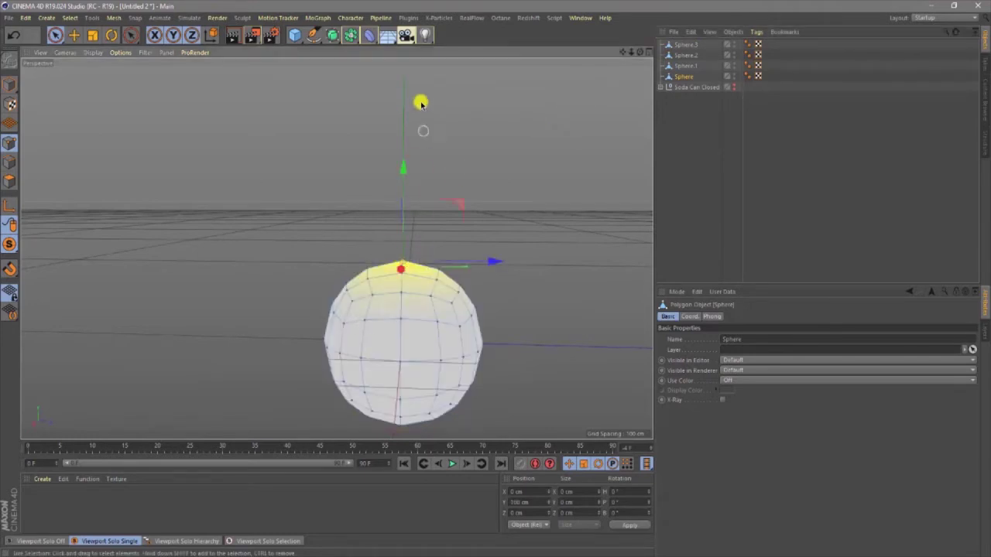
Raise the soft-selected top point of the original sphere to about Y 166 cm.
scroll(482, 170, down, 3)
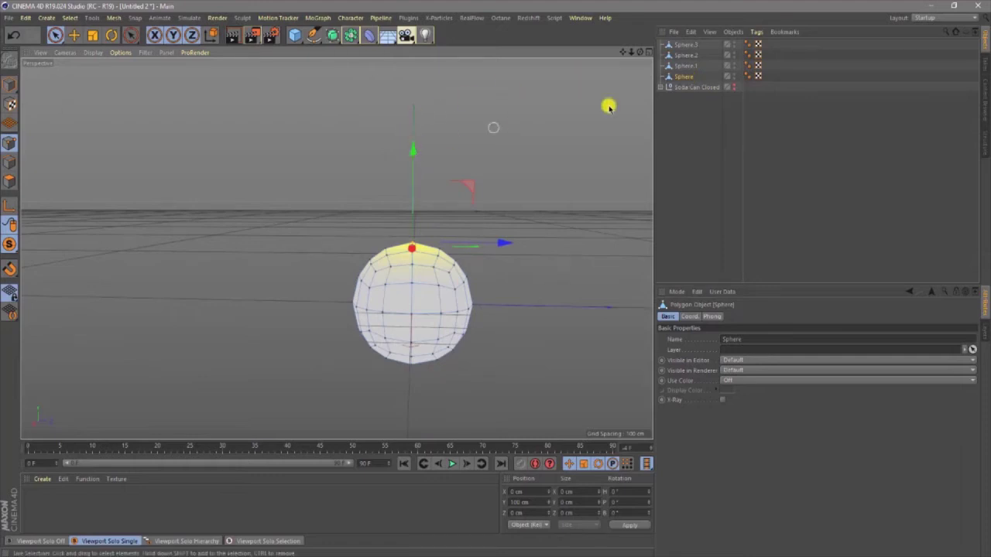
drag(640, 52, 494, 277)
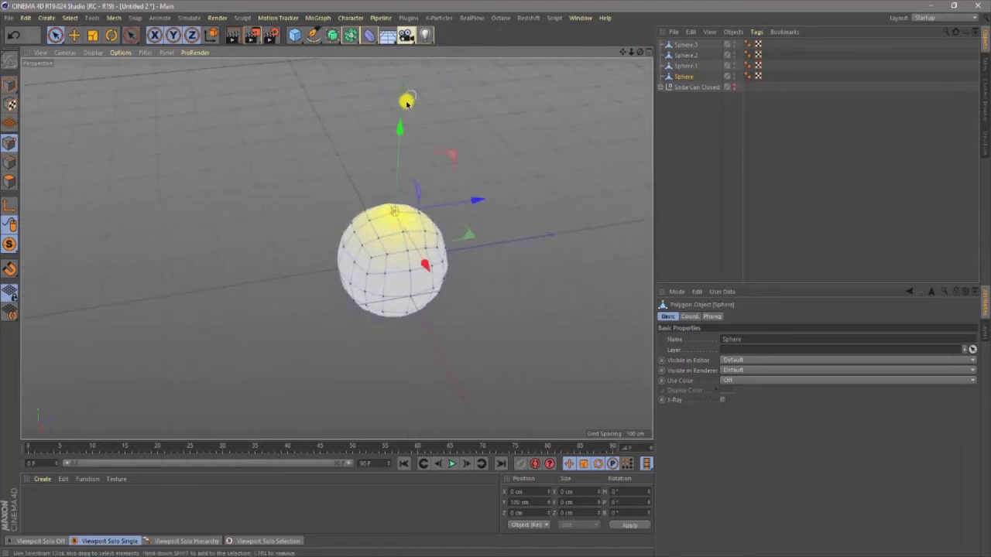
drag(639, 52, 512, 113)
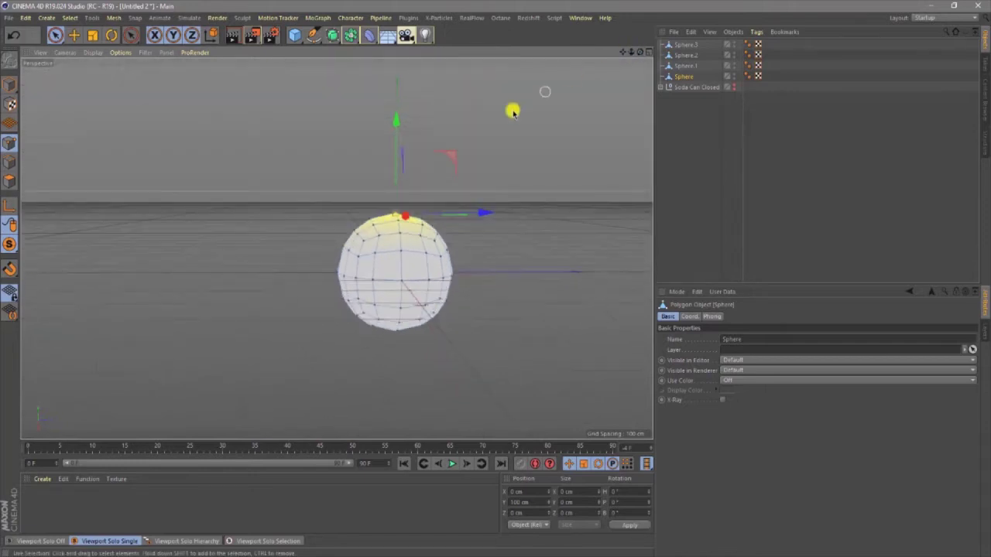
drag(397, 124, 394, 84)
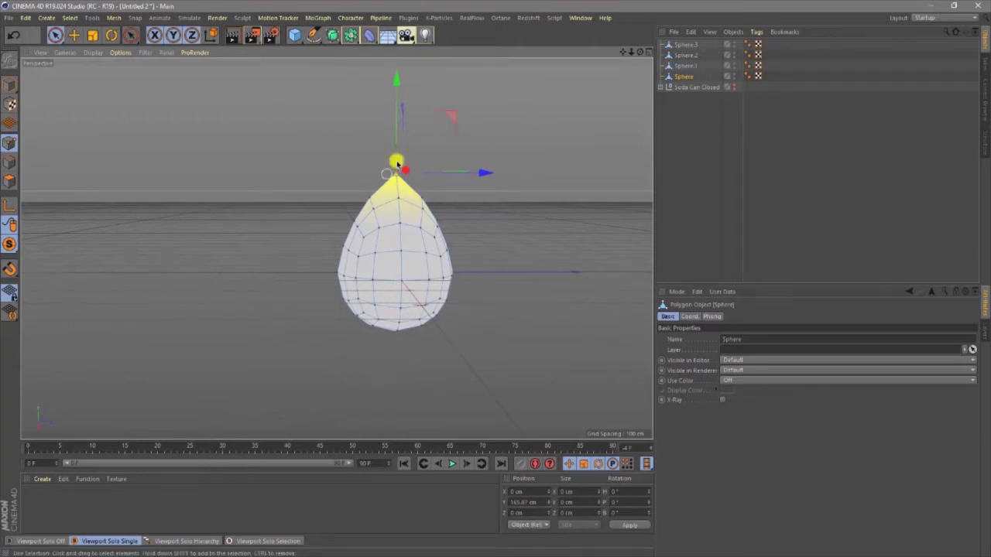
Open the Live Selection soft selection settings and compare the mesh with the falloff preview off and on.
click(55, 35)
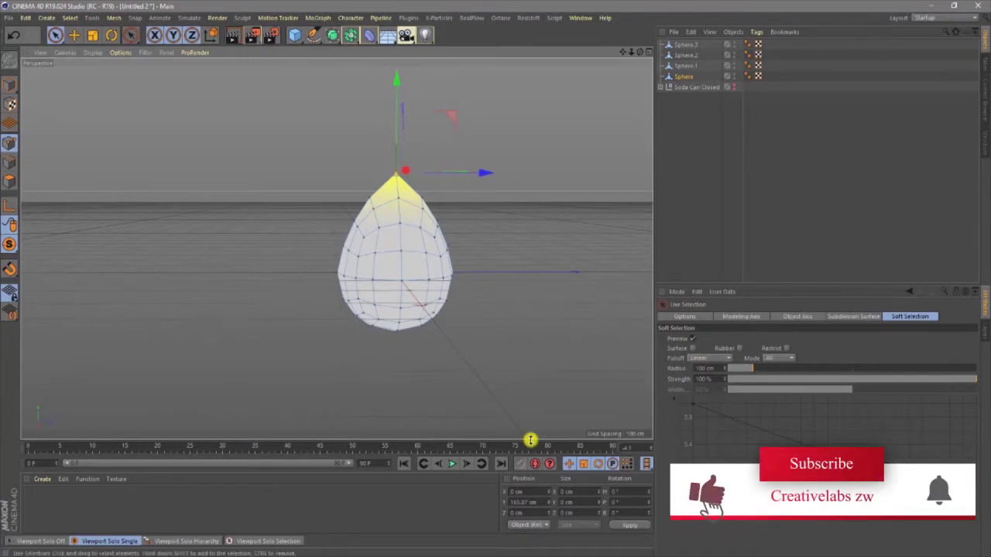
click(693, 338)
click(693, 338)
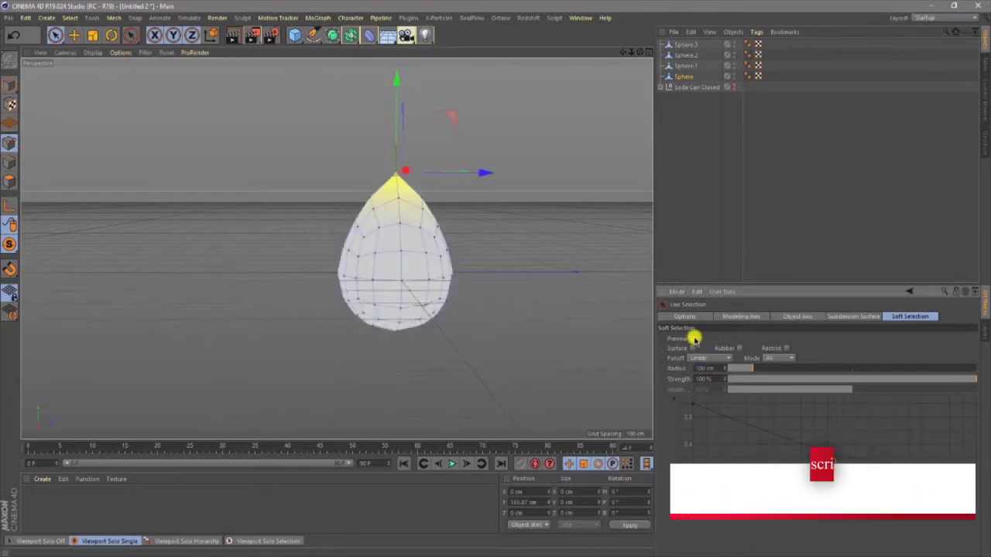
click(693, 338)
click(693, 338)
click(693, 338)
click(693, 339)
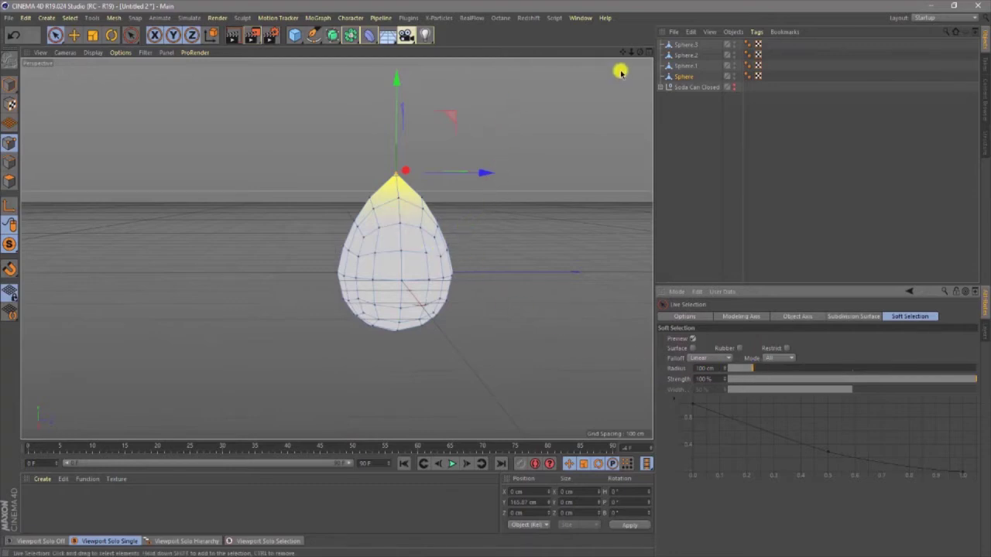
Pull the droplet's soft-selected tip further up to about Y 225 cm.
drag(639, 51, 519, 46)
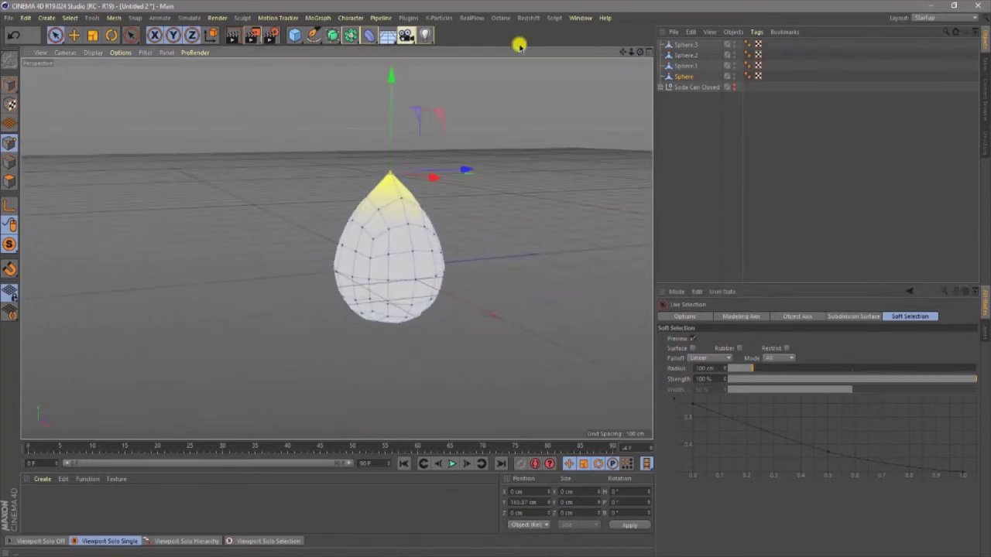
drag(393, 77, 590, 72)
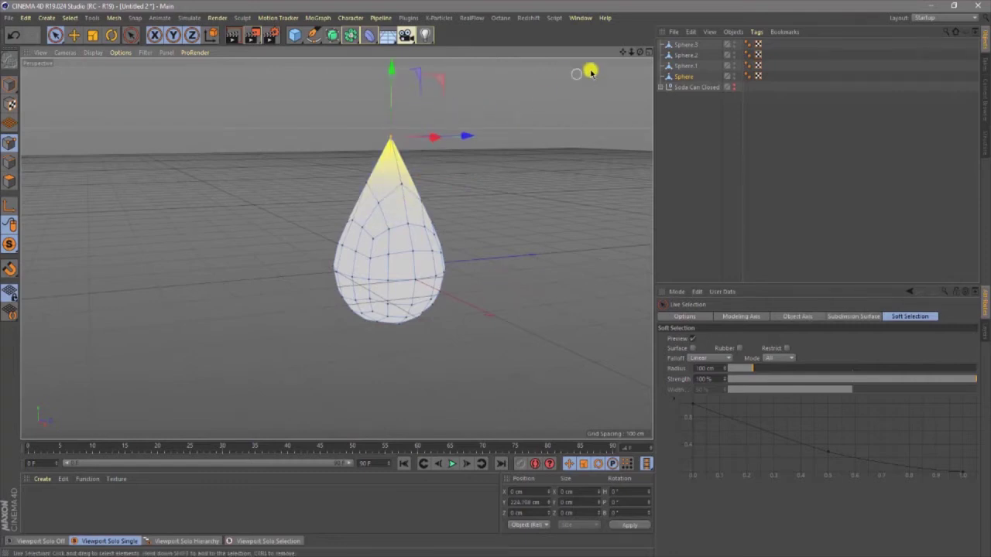
drag(639, 51, 152, 117)
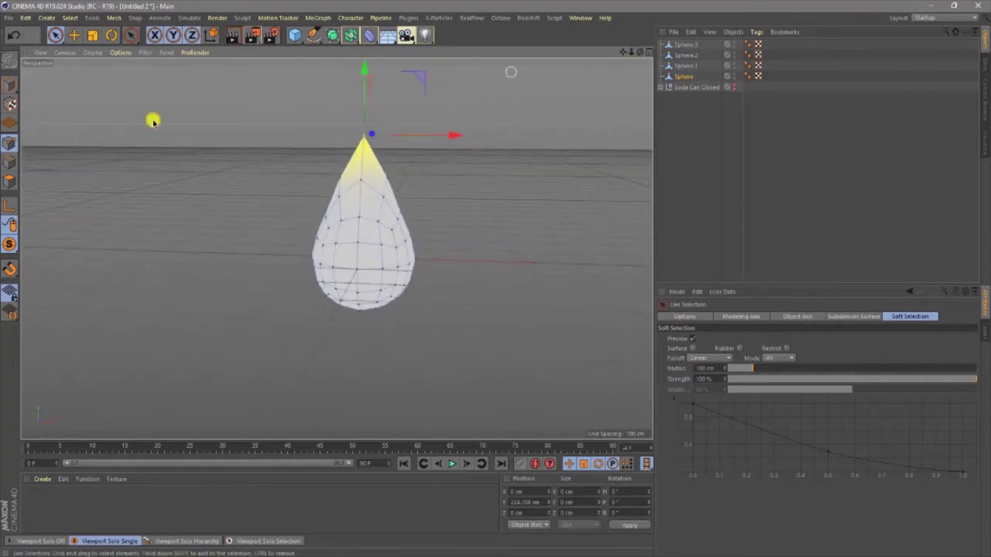
Scale the whole droplet narrower, to about 111 cm in X and about 161 cm in Z.
click(6, 85)
click(92, 35)
mouse_move(444, 255)
mouse_down()
mouse_move(455, 258)
mouse_move(411, 252)
mouse_up()
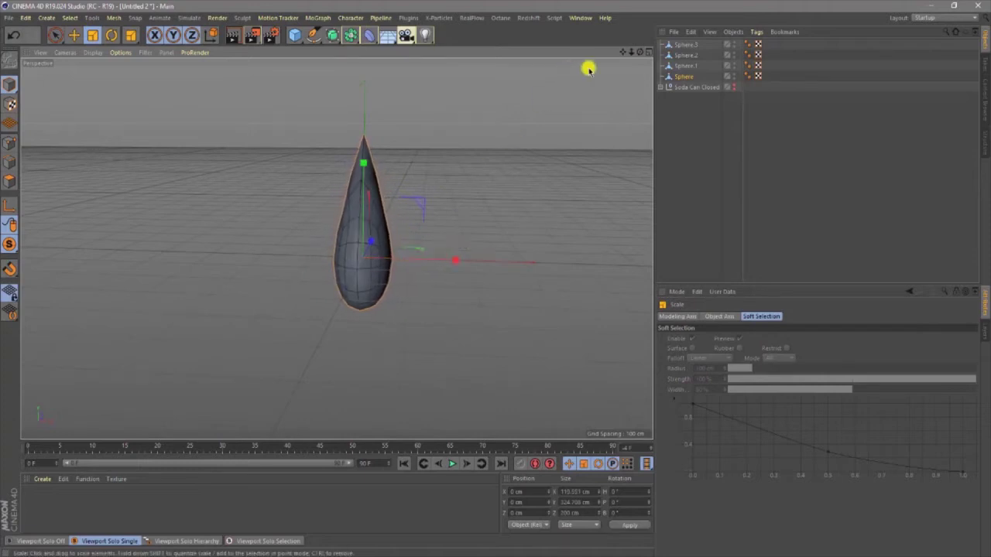
drag(639, 51, 441, 268)
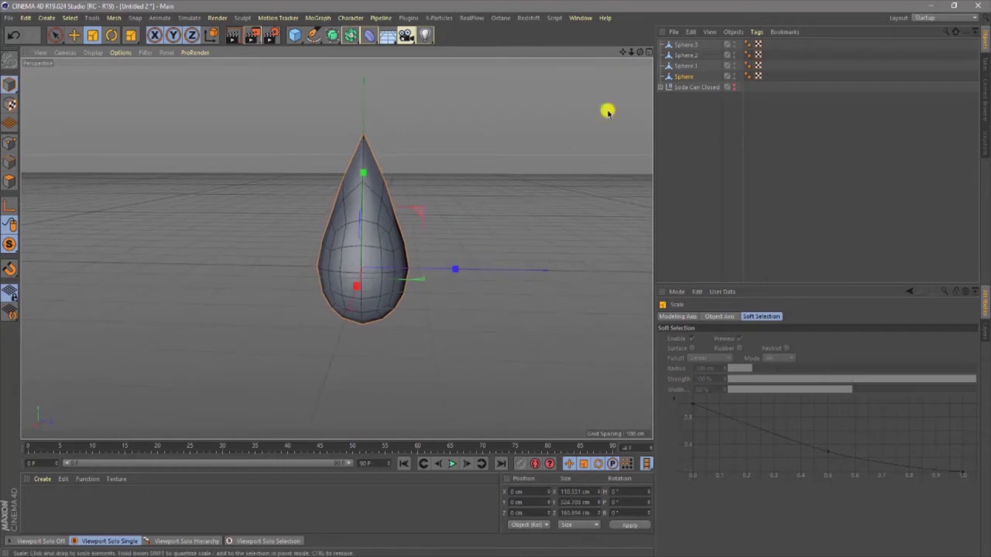
drag(634, 54, 496, 278)
drag(638, 51, 496, 279)
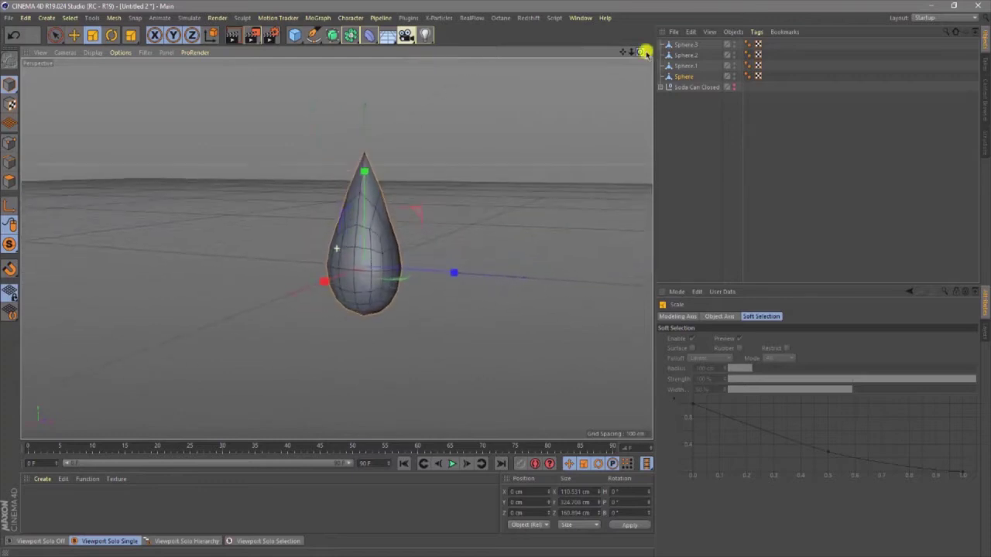
Isolate Sphere.1, flatten it to about 117 cm in X, and shrink it slightly in Y and Z.
click(687, 66)
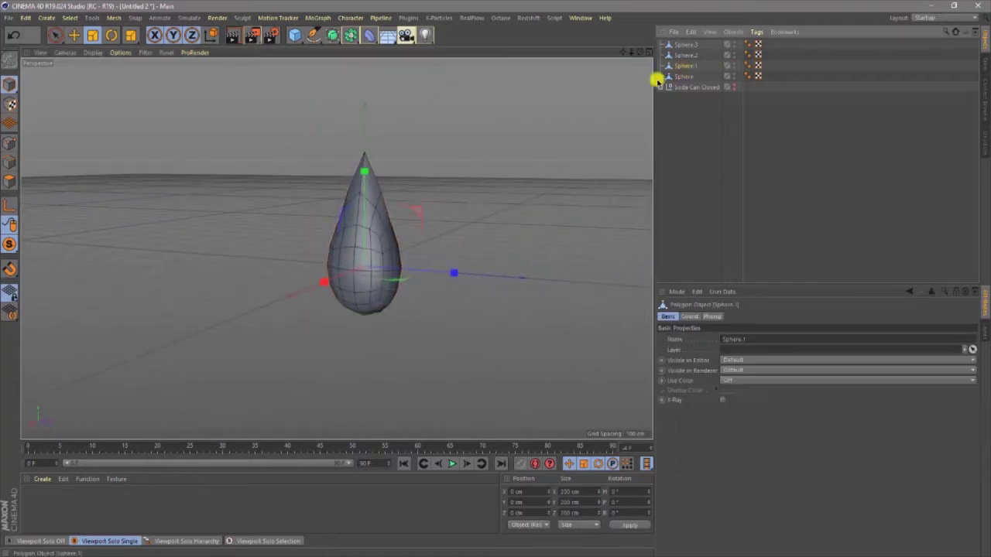
click(107, 541)
mouse_move(634, 51)
mouse_down()
mouse_move(495, 278)
mouse_move(633, 48)
mouse_up()
drag(387, 276, 347, 270)
drag(641, 51, 431, 188)
drag(406, 253, 349, 257)
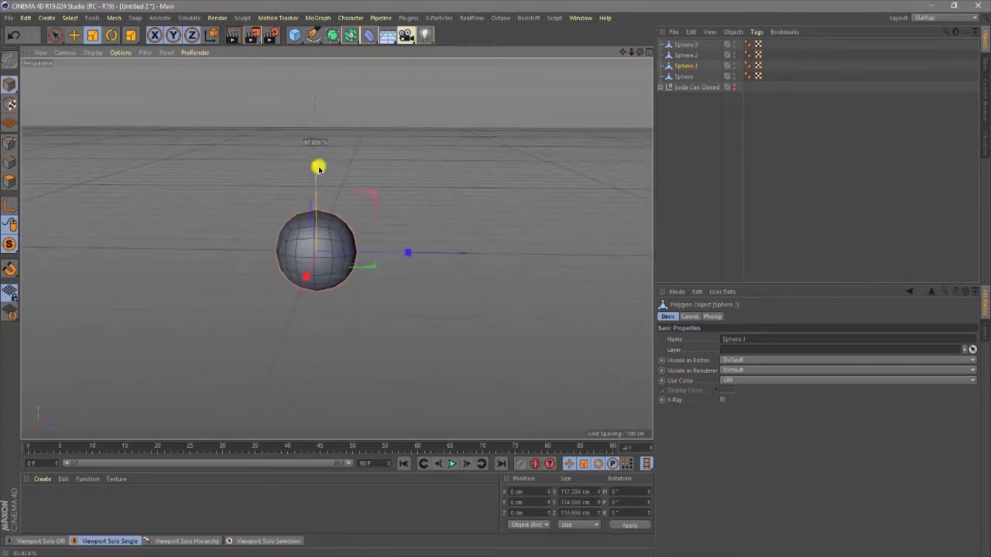
Isolate Sphere.2 and raise its soft-selected topmost point to about Y 139 cm.
click(686, 55)
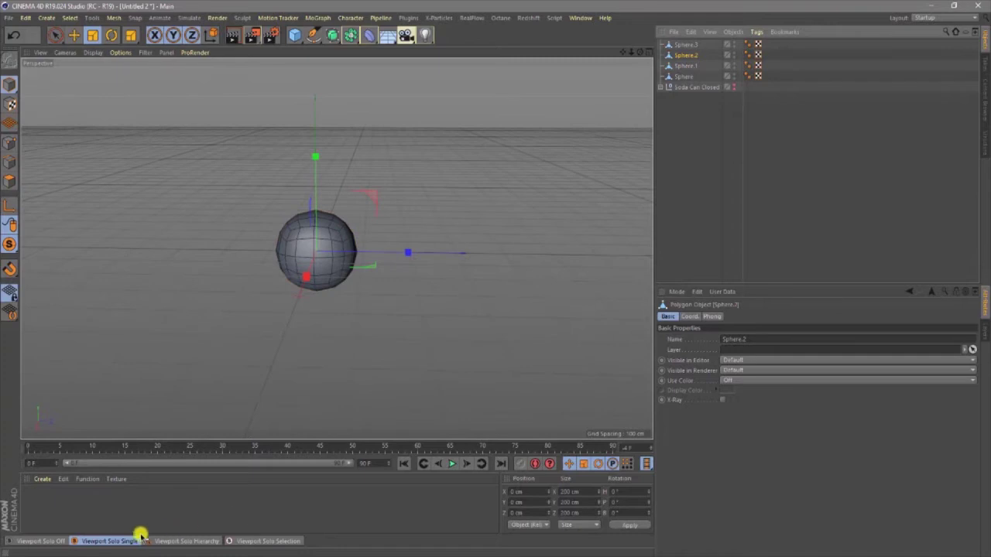
click(116, 540)
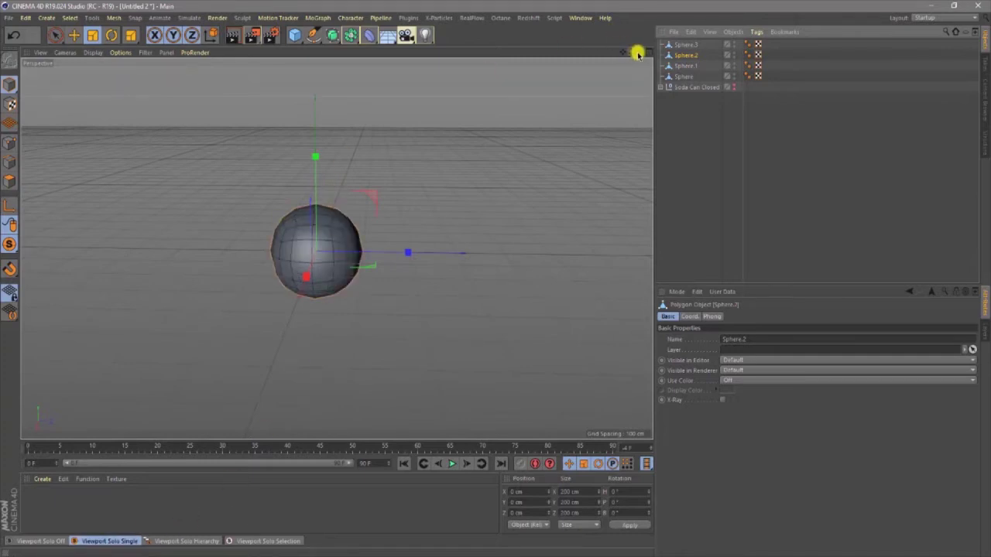
drag(635, 54, 496, 278)
click(9, 143)
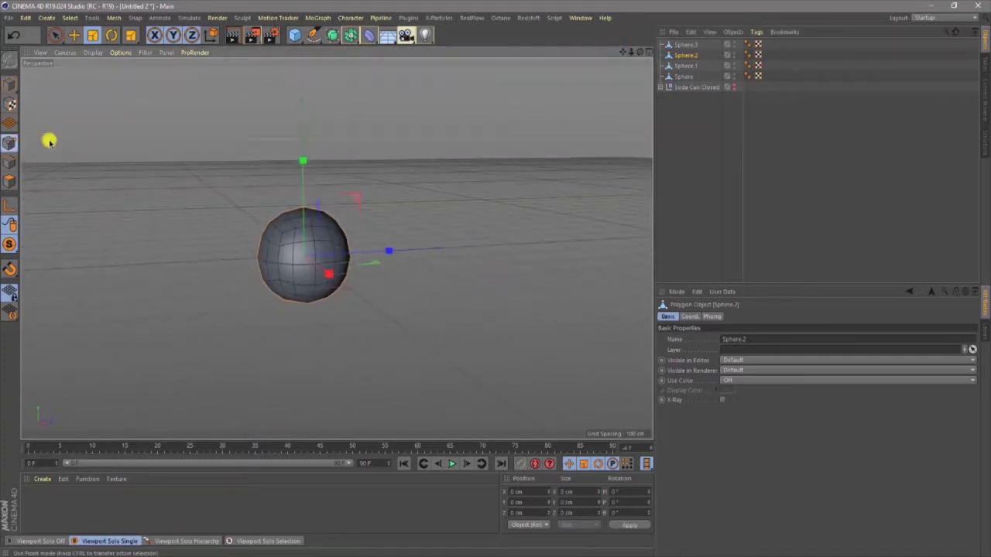
click(302, 207)
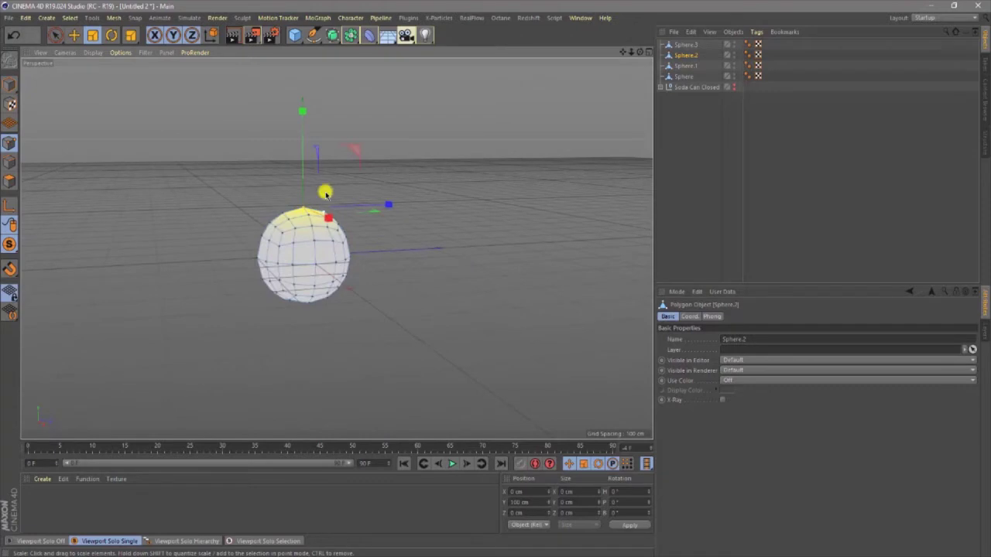
click(75, 35)
drag(302, 111, 281, 95)
Scale the whole Sphere.2 droplet in X to about two-thirds of its width.
drag(640, 51, 495, 281)
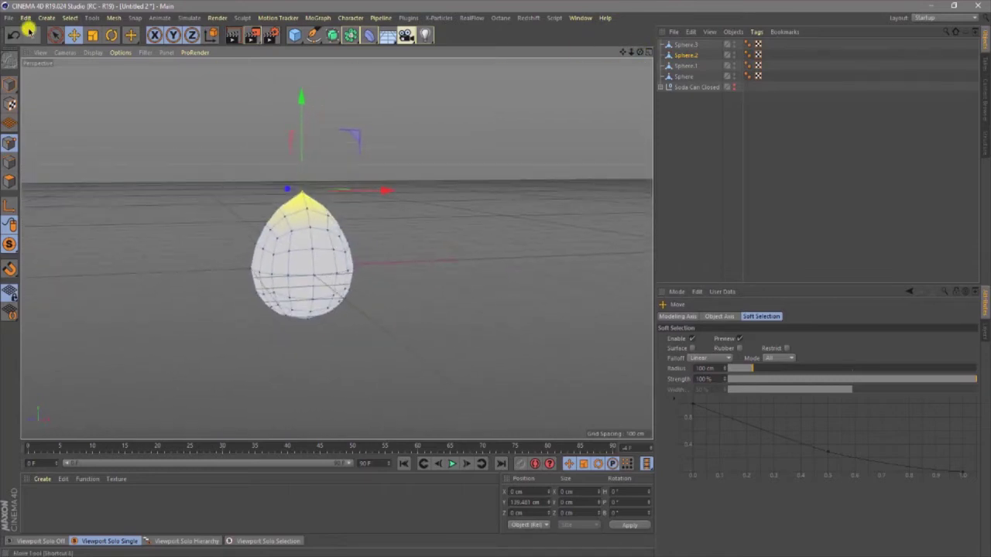
click(7, 86)
click(92, 35)
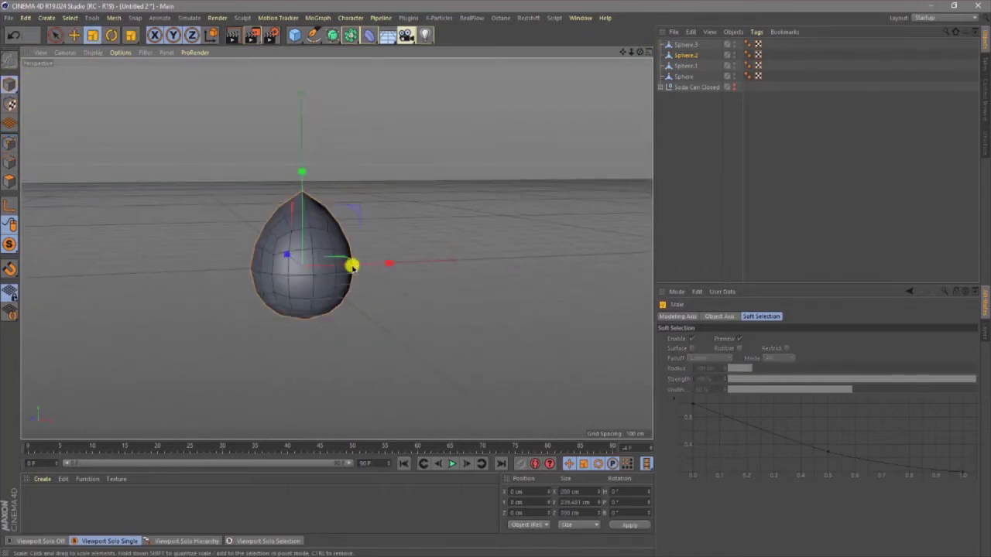
drag(373, 266, 345, 268)
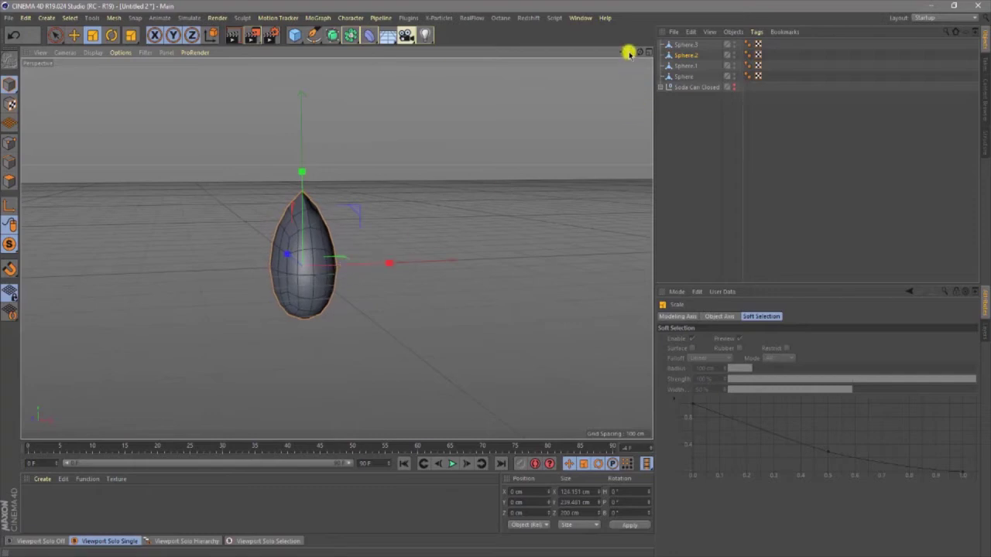
drag(495, 280, 495, 281)
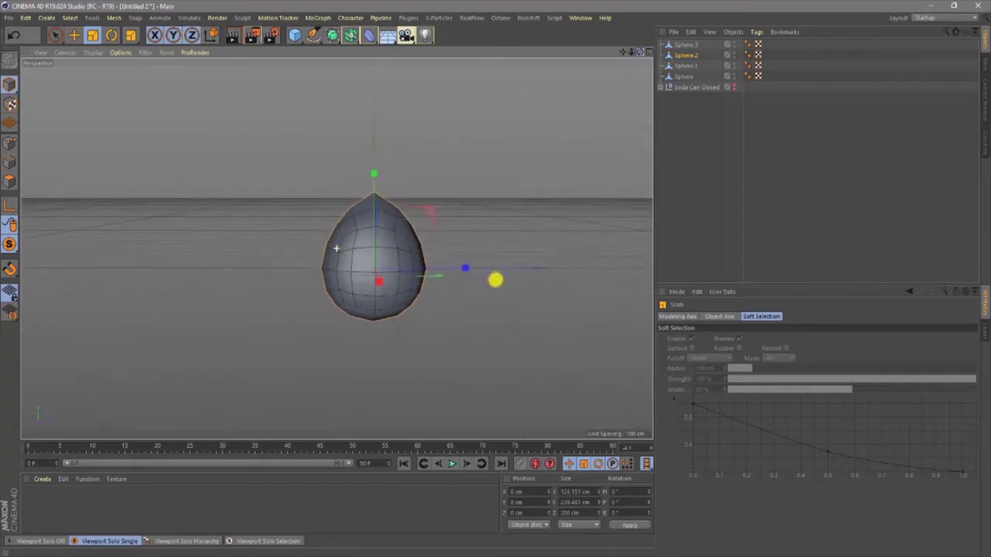
Isolate Sphere.3 and scale it to about 93 cm in X, 145 cm in Y and 105 cm in Z.
click(686, 45)
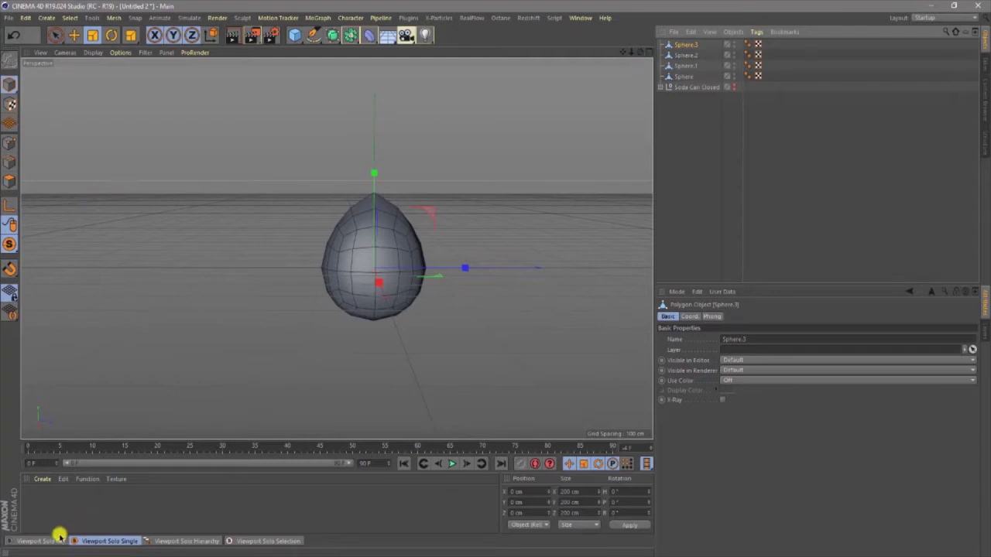
click(85, 542)
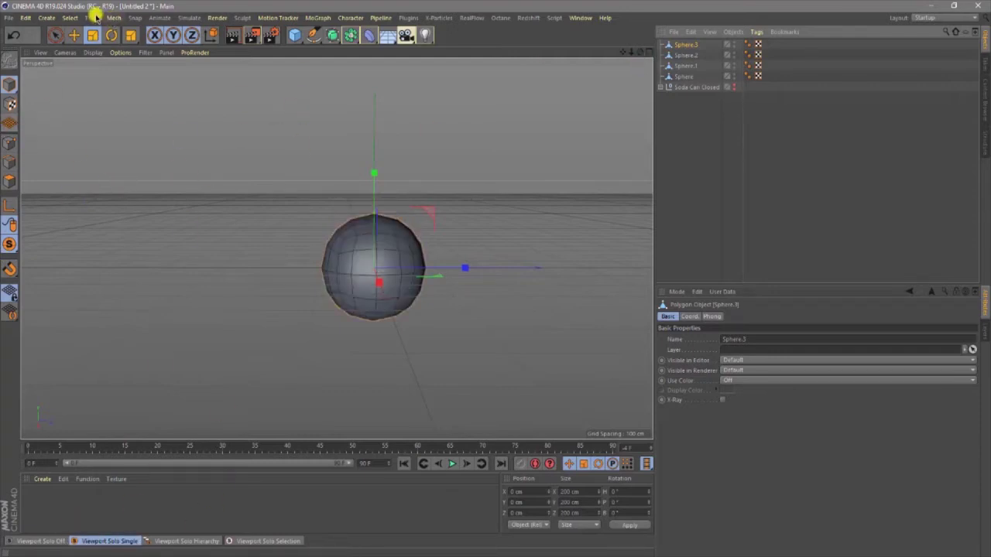
drag(642, 51, 496, 278)
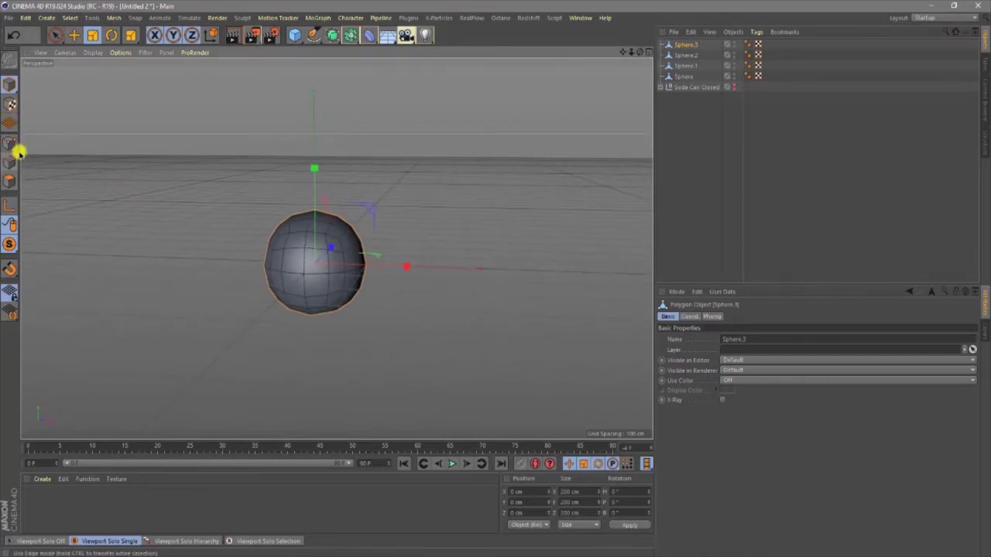
drag(376, 266, 354, 263)
drag(639, 52, 573, 97)
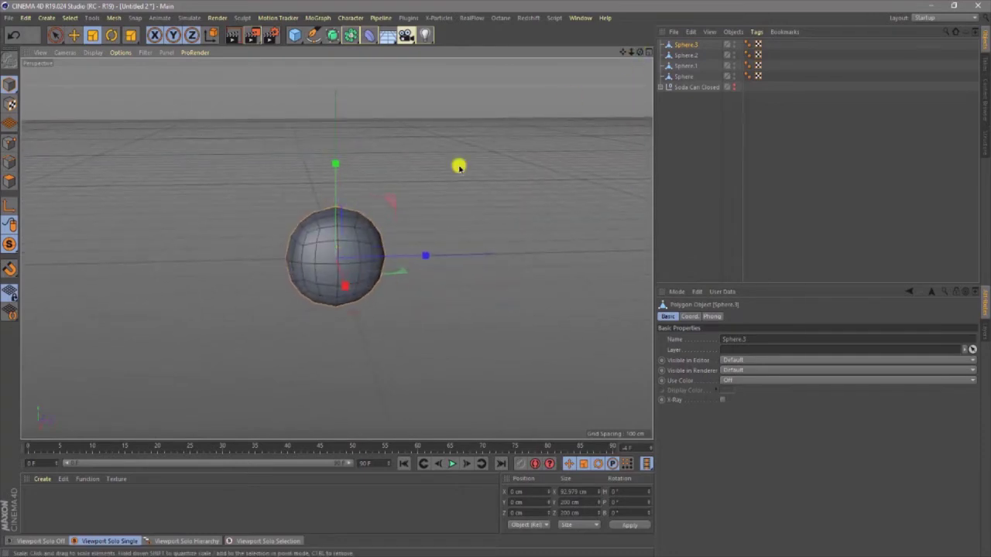
drag(427, 260, 383, 264)
drag(336, 163, 338, 192)
drag(638, 53, 495, 271)
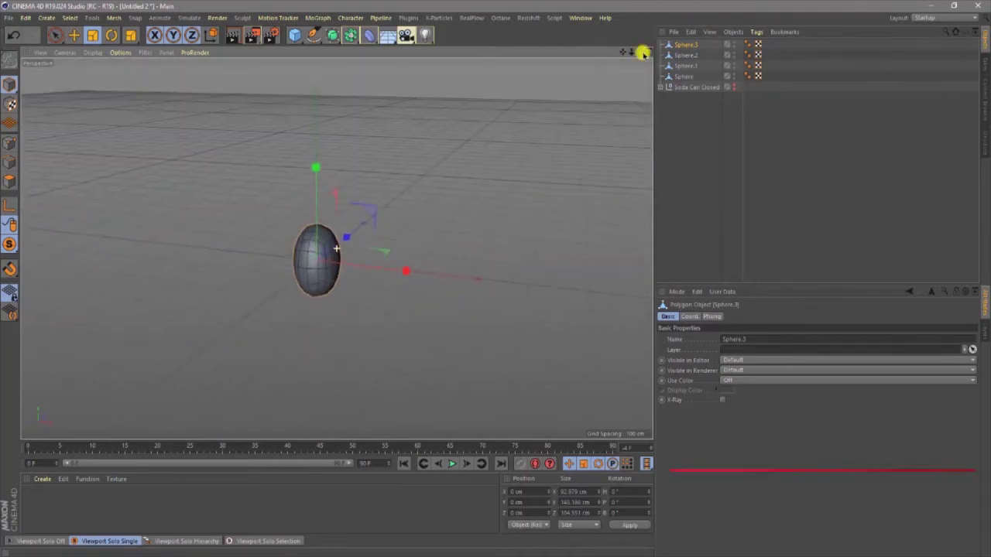
Show all objects again and make the Soda Can Closed model visible alongside the droplets.
click(46, 540)
scroll(436, 180, down, 3)
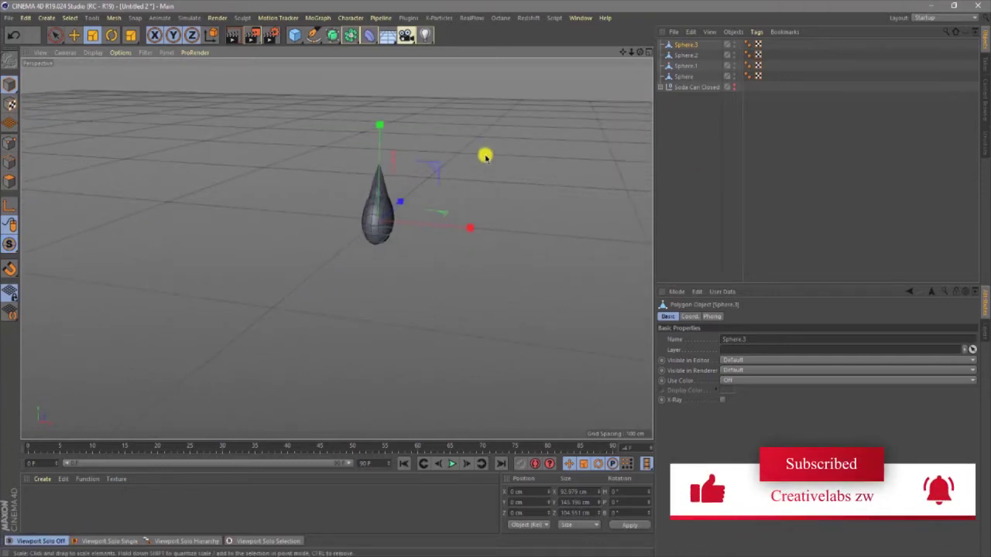
click(702, 88)
click(734, 86)
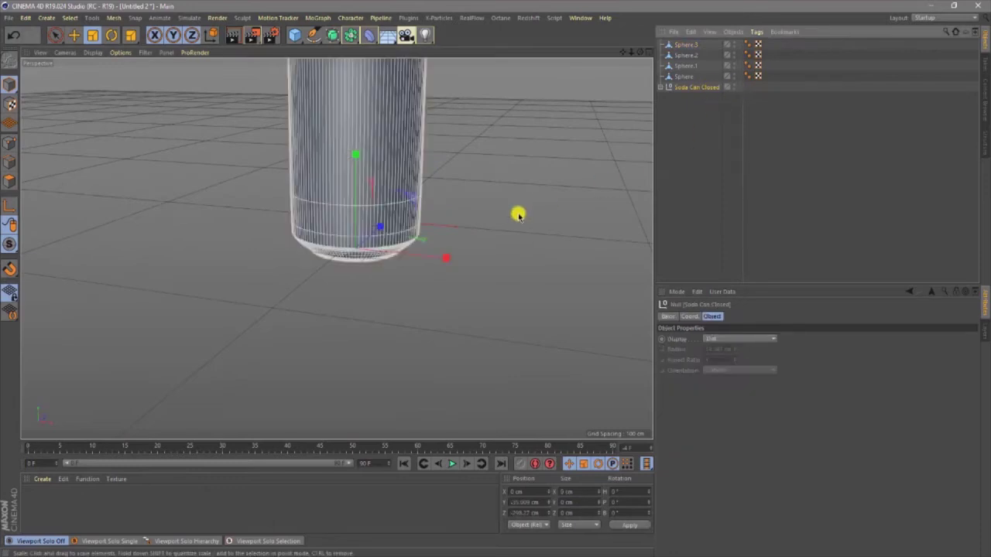
scroll(355, 271, down, 5)
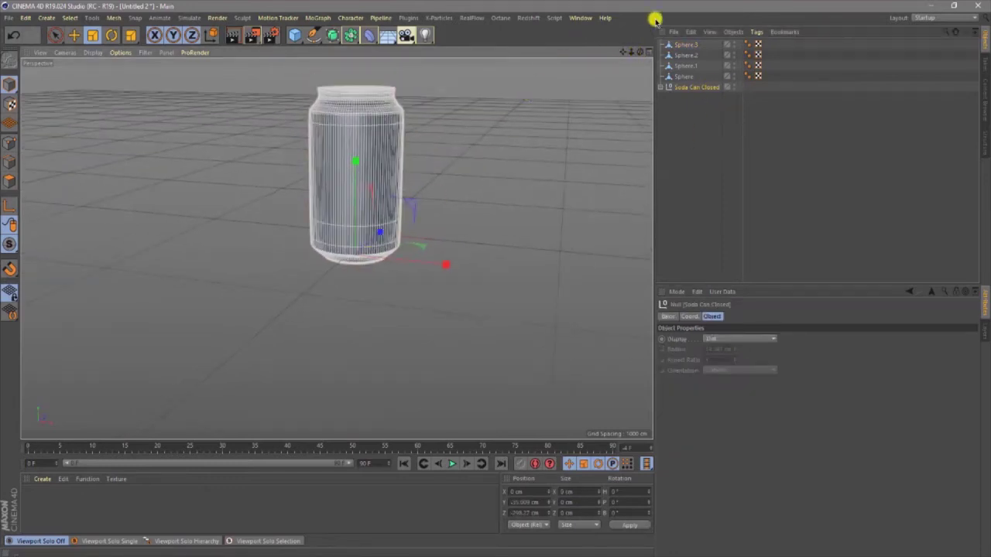
drag(638, 51, 666, 62)
Scale all four sphere droplets down together until they are tiny compared with the soda can.
click(684, 76)
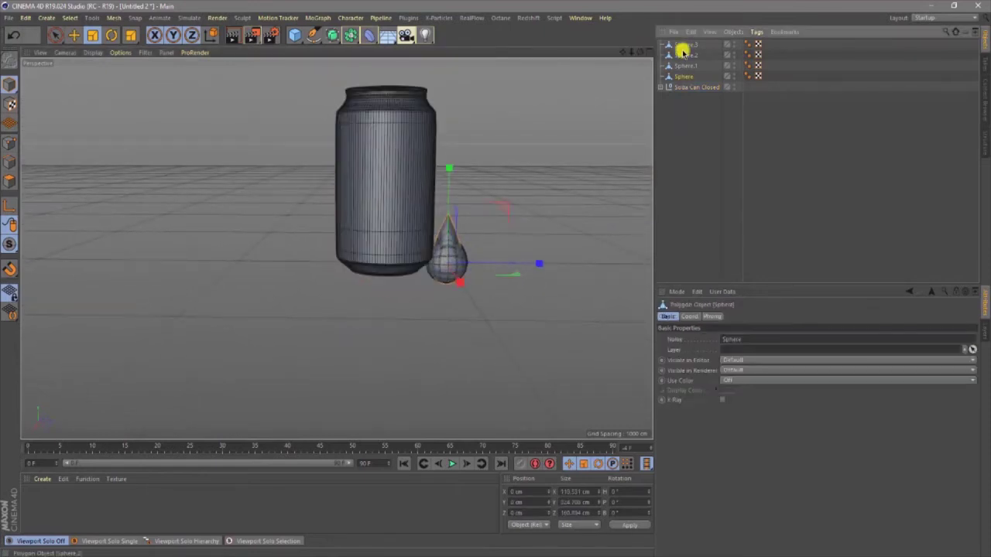
shift+click(682, 45)
drag(585, 147, 262, 249)
mouse_move(547, 241)
alt+right_down()
mouse_move(474, 244)
mouse_move(400, 325)
mouse_move(579, 234)
alt+right_up()
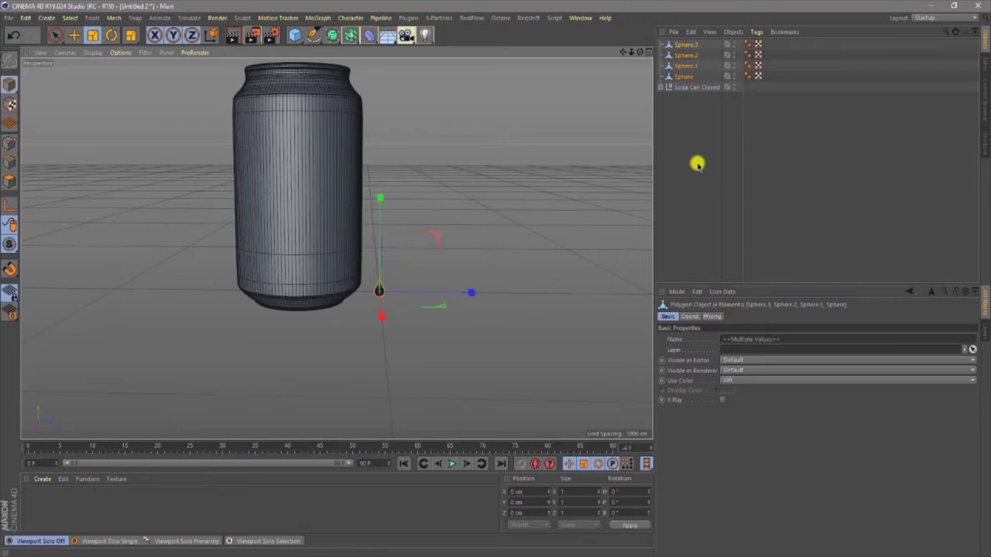
click(696, 165)
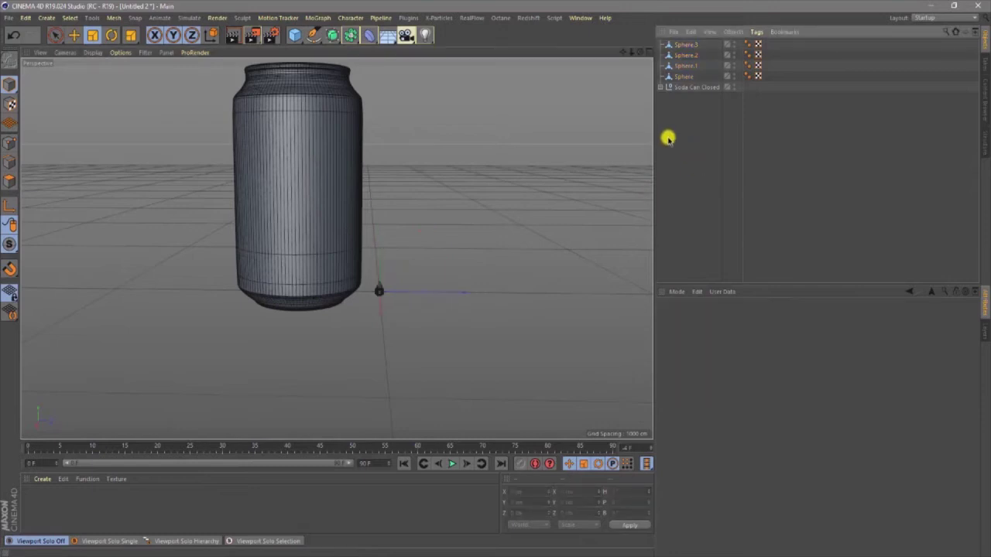
Add a MoGraph Cloner and make all four sphere droplets its children.
click(310, 17)
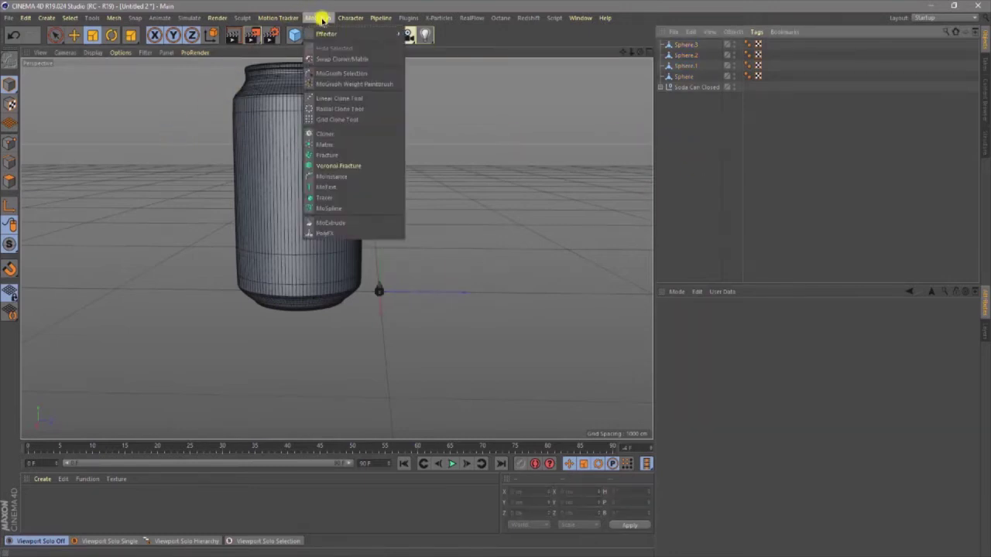
click(367, 133)
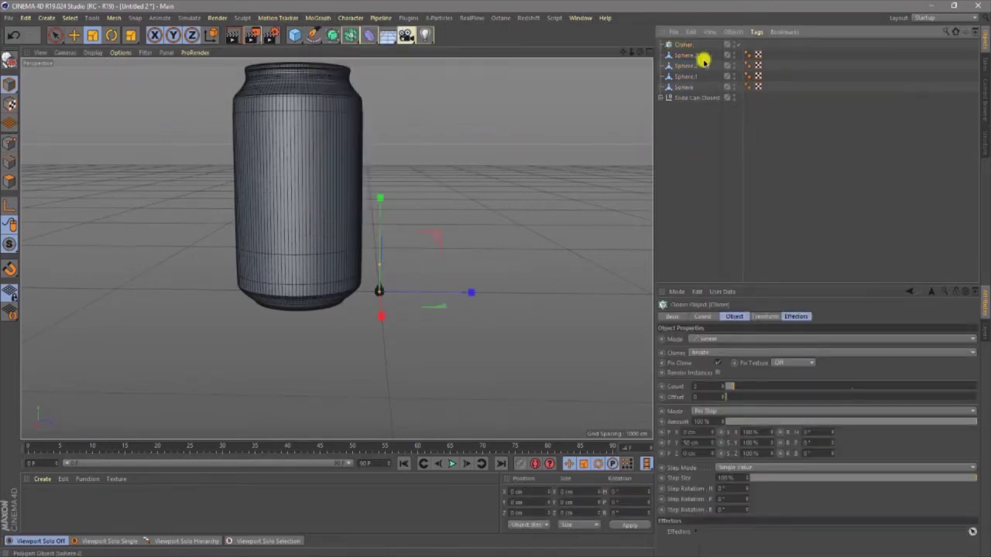
click(678, 55)
shift+click(678, 87)
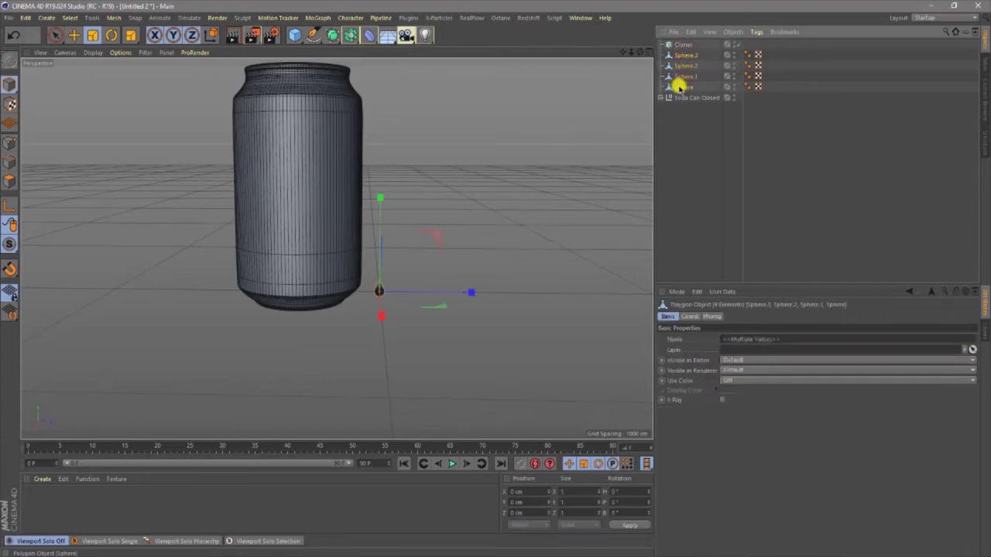
drag(678, 45, 678, 45)
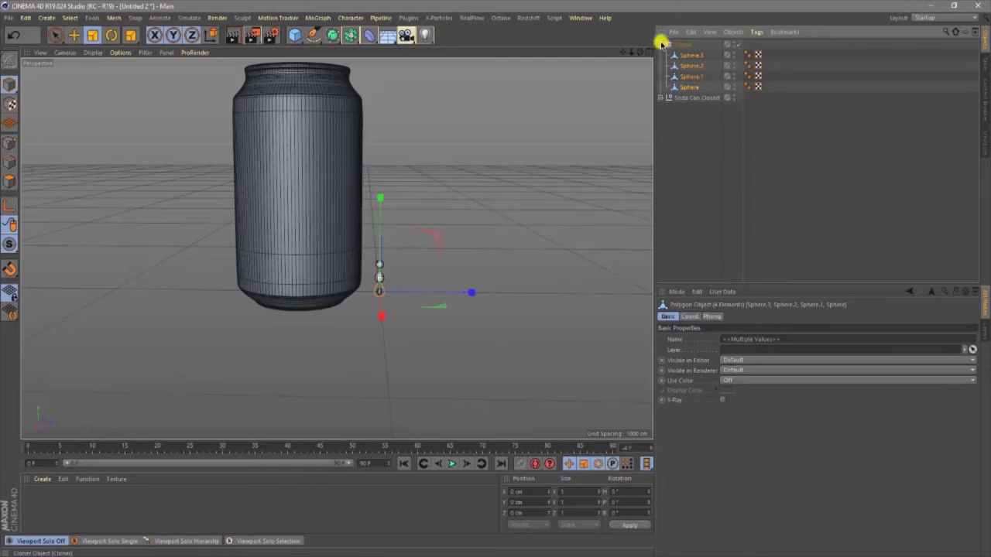
Collapse the cloner's hierarchy and rename the cloner as Droplets.
click(662, 45)
double_click(684, 45)
text(O)
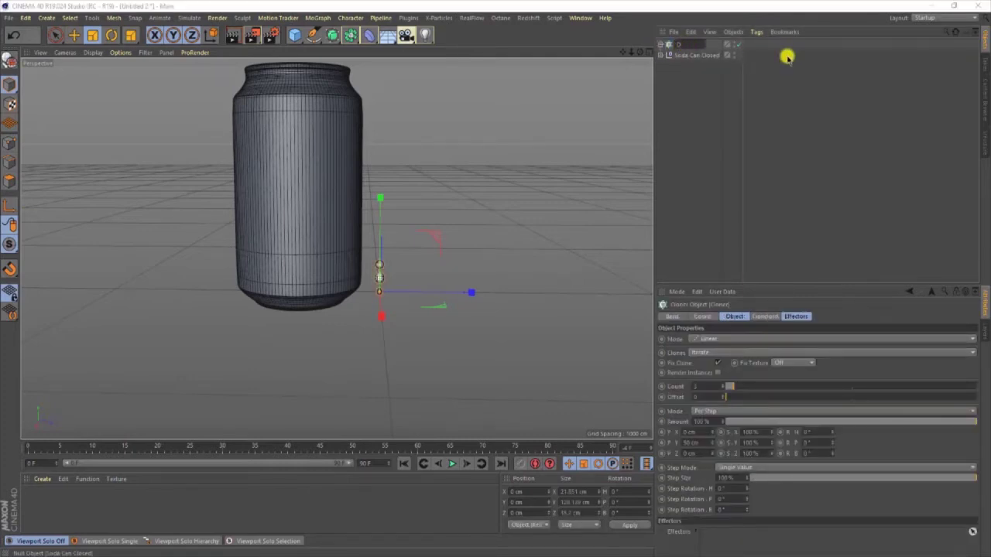
text(roplets)
key(Return)
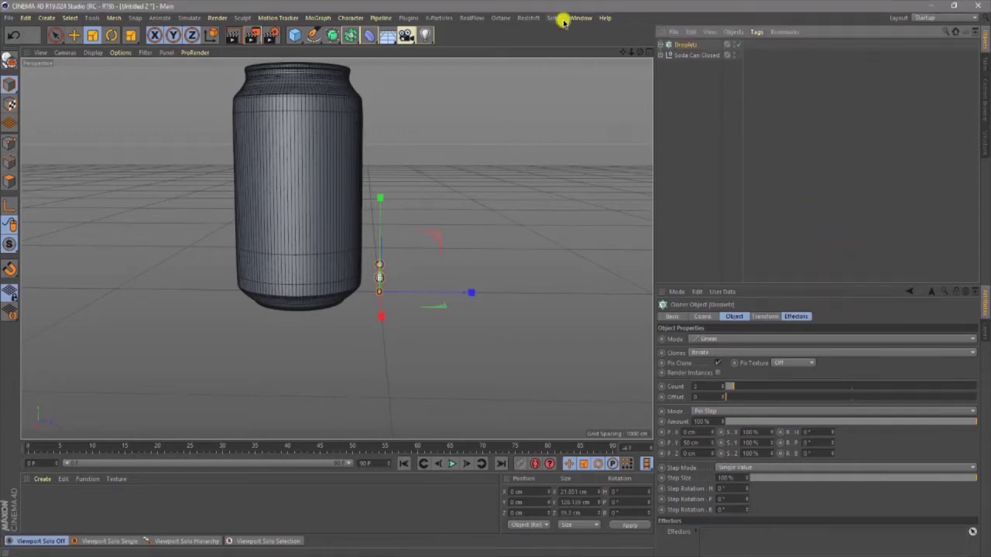
Expand the Soda Can Closed group and restore the Can object's stored Label polygon selection.
click(660, 55)
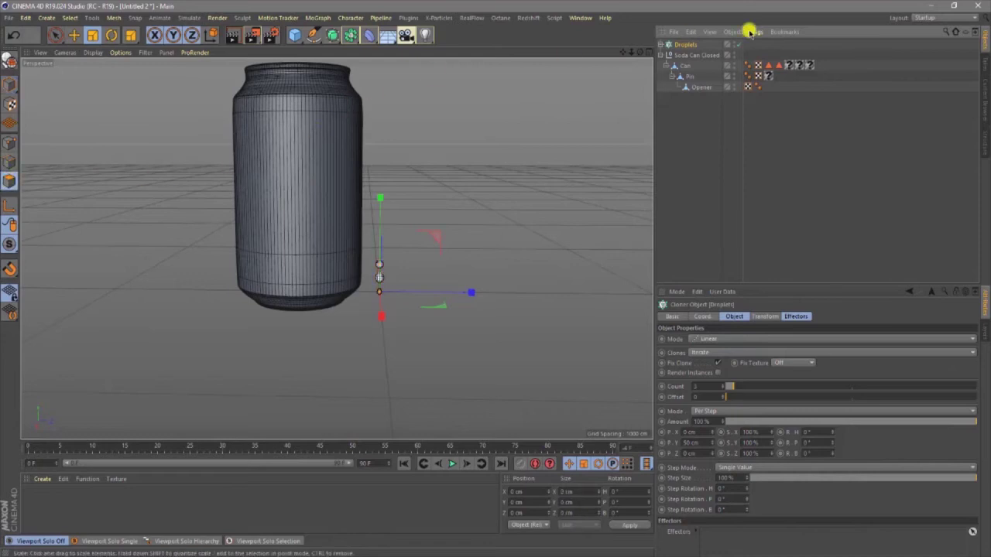
double_click(776, 65)
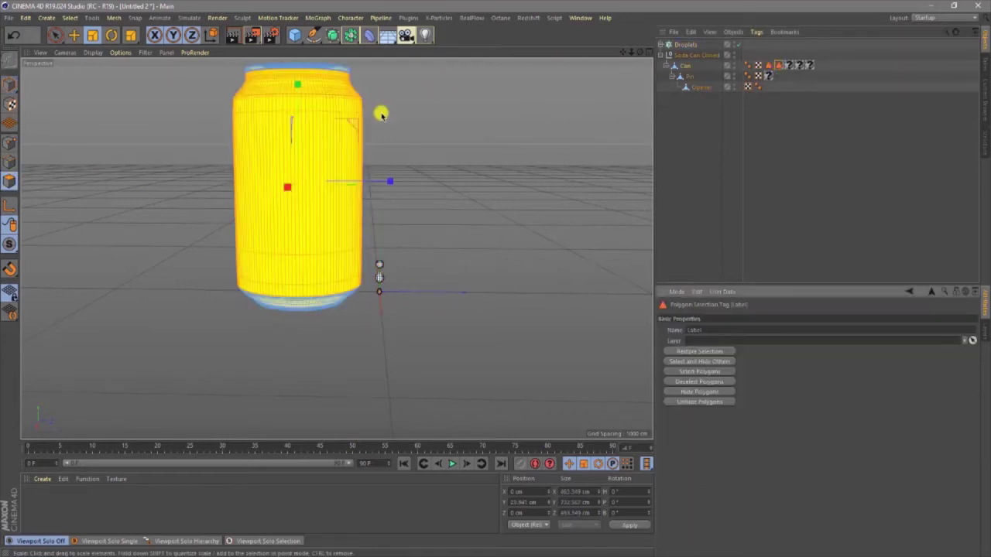
Try to split the Label polygons off the can, and delete the resulting copy with its Pin and Opener children.
right_click(267, 103)
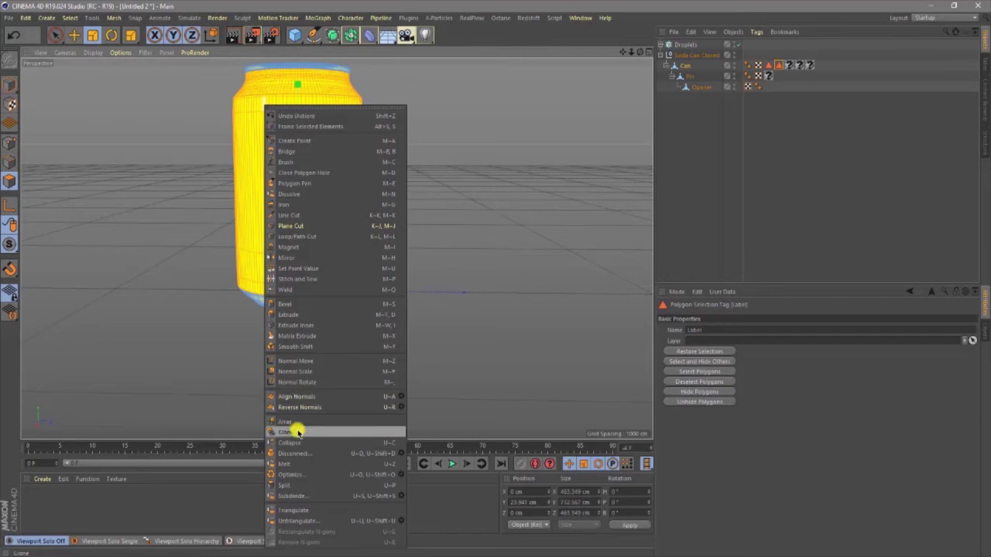
click(274, 485)
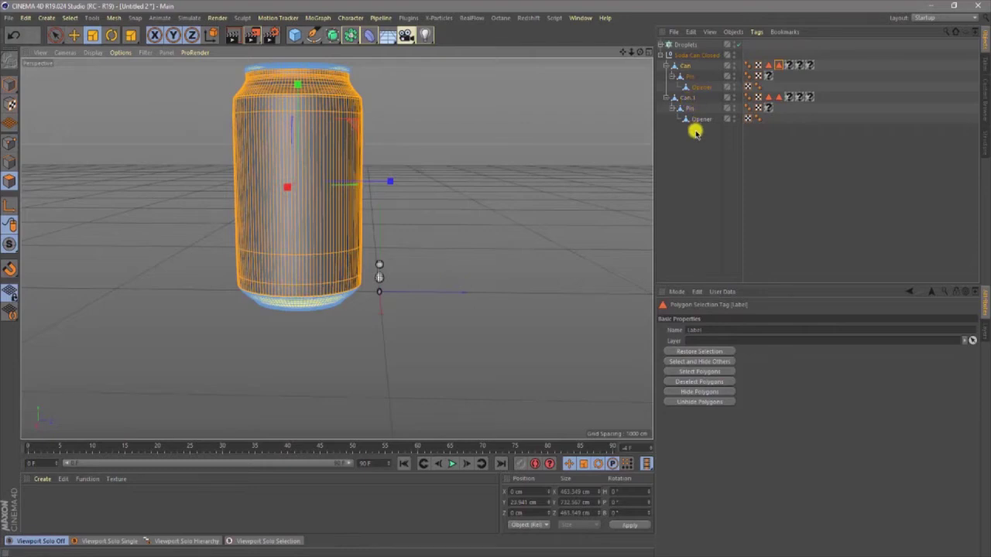
key(Delete)
Move Pin with its child Opener out of Can to directly under Soda Can Closed, and select Can.
click(686, 77)
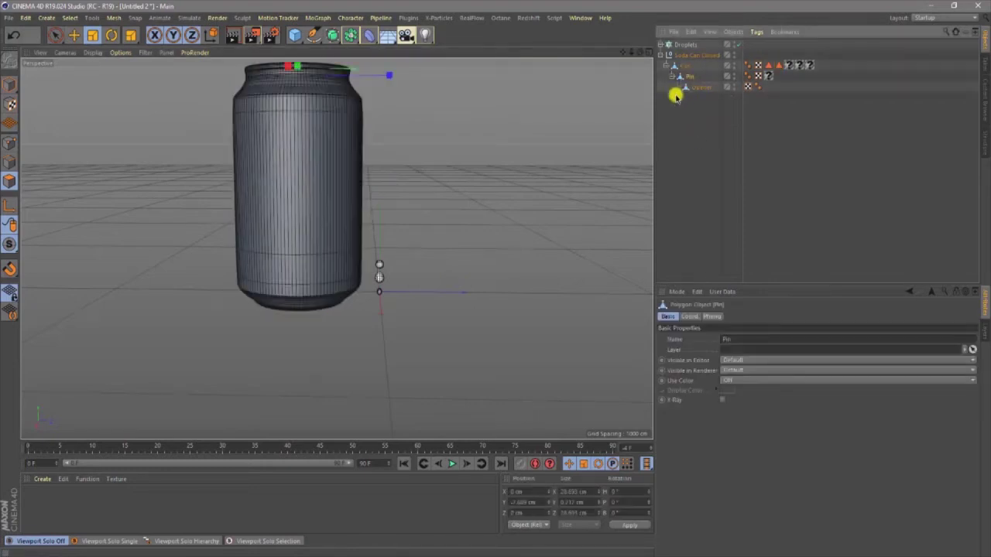
ctrl+click(697, 87)
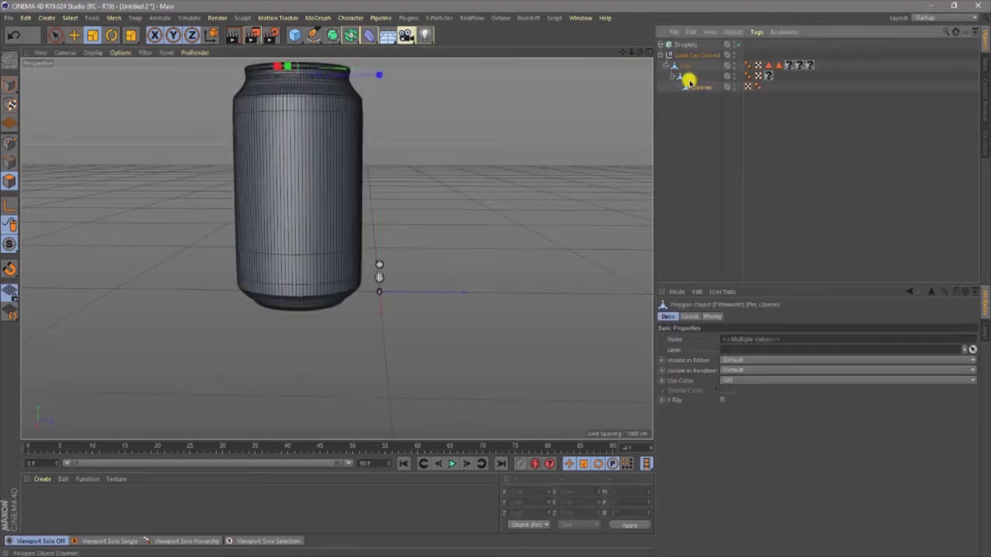
mouse_move(687, 79)
mouse_down()
mouse_move(686, 64)
mouse_move(688, 73)
mouse_up()
drag(691, 77, 689, 59)
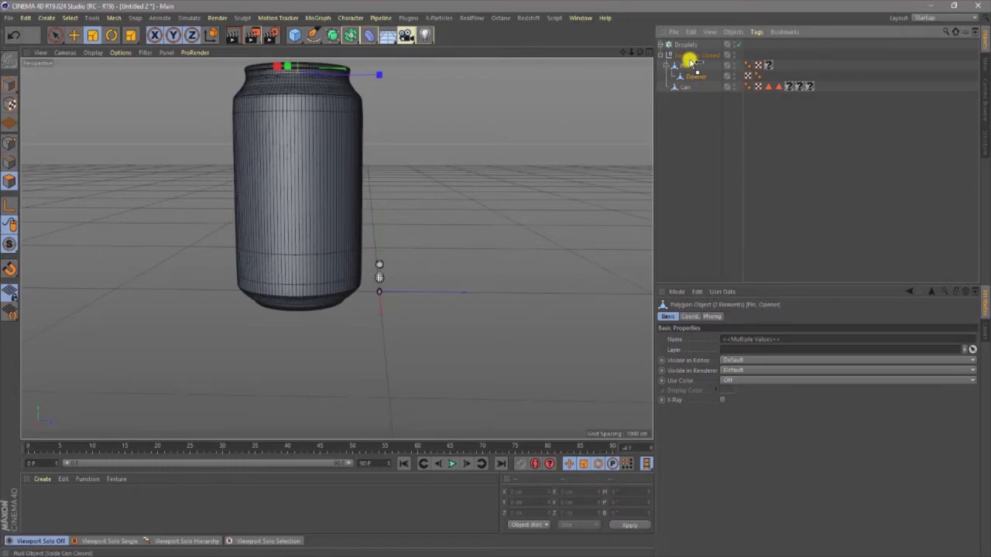
click(686, 103)
click(688, 87)
right_click(686, 86)
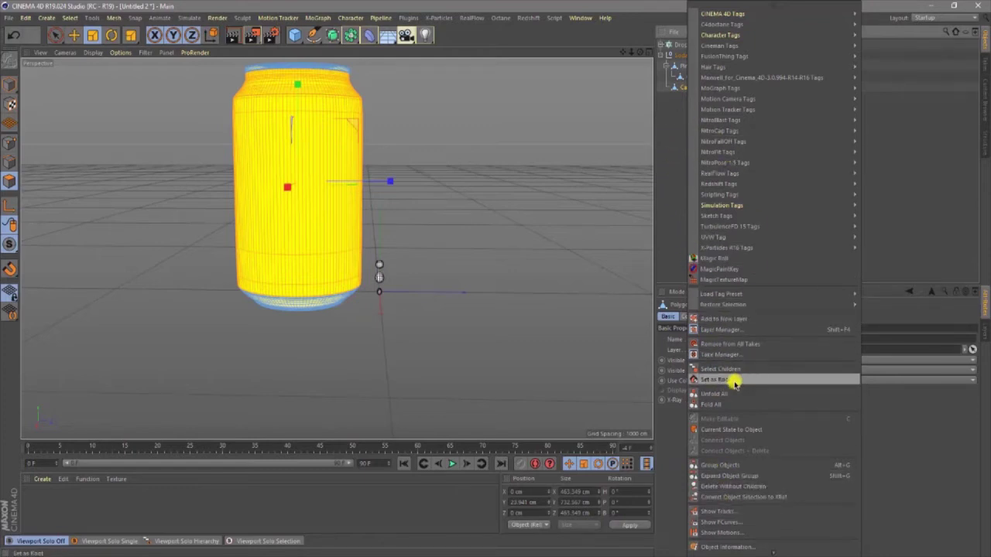
click(674, 88)
right_click(678, 91)
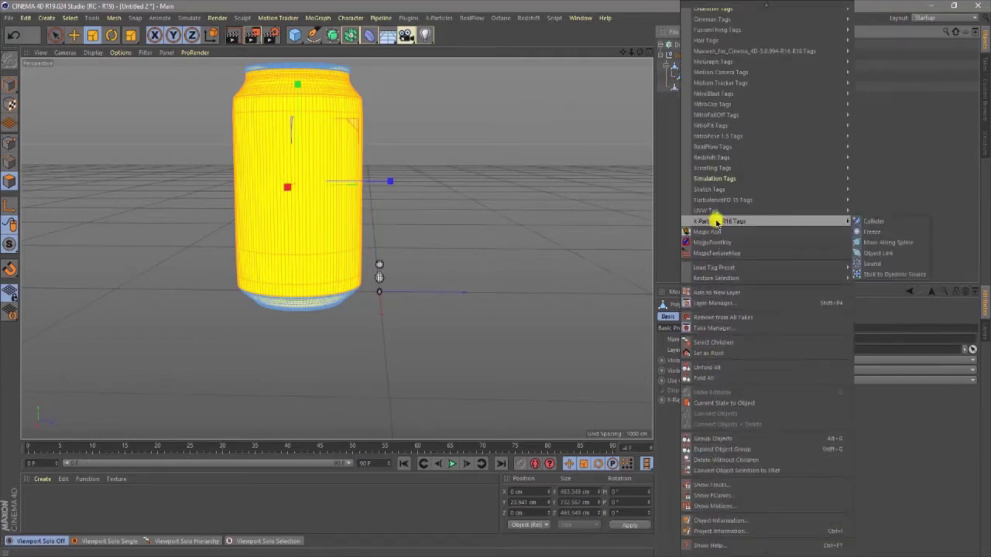
click(406, 308)
Split the selected Label polygons off Can into a separate object, and briefly isolate that object to check it.
right_click(336, 250)
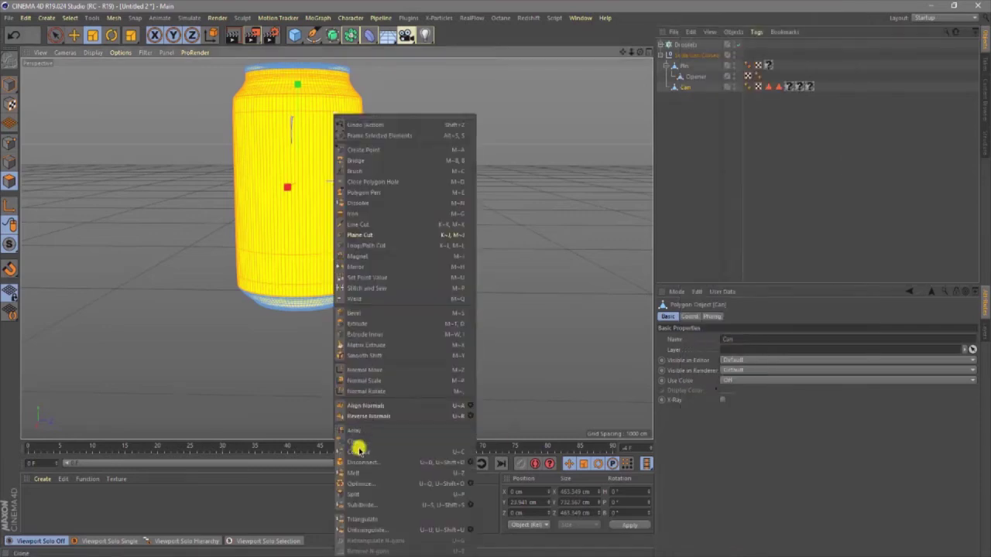
click(353, 494)
click(683, 98)
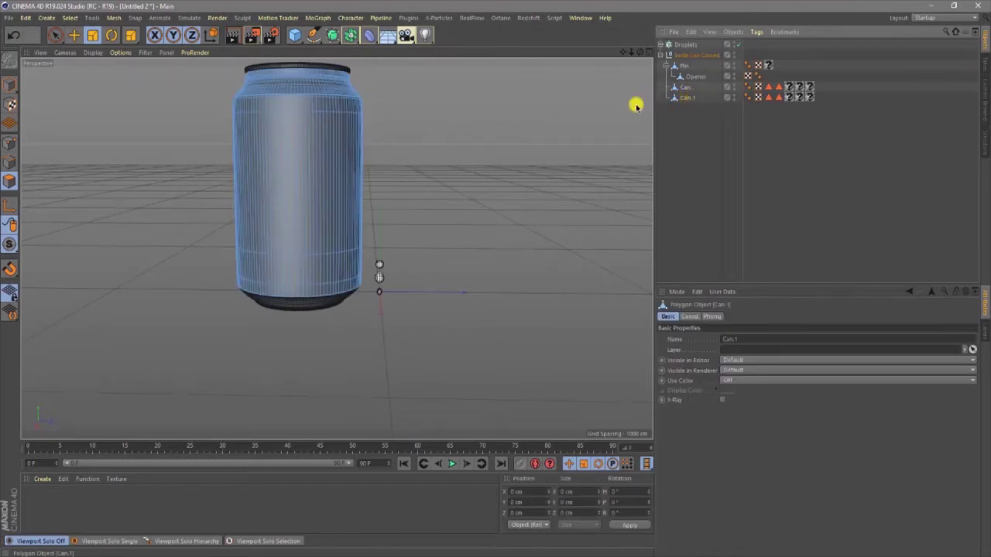
click(100, 542)
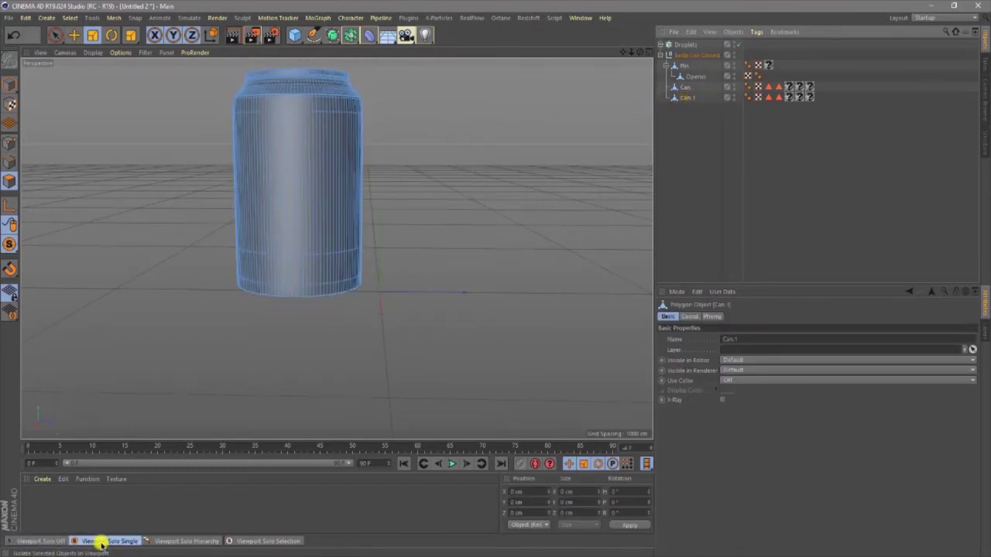
click(47, 541)
click(695, 116)
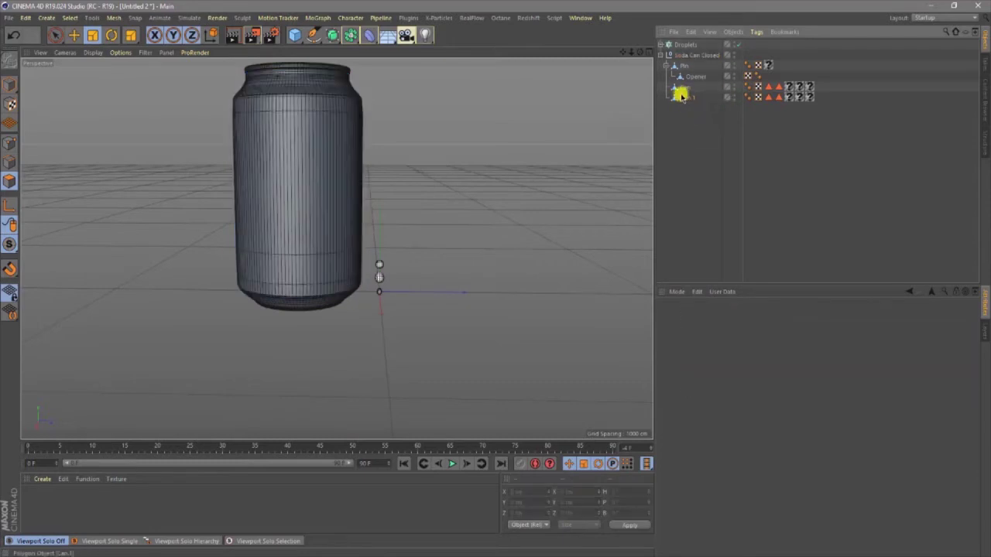
Rename the split-off Can.1 object as Droplet Surface.
click(687, 97)
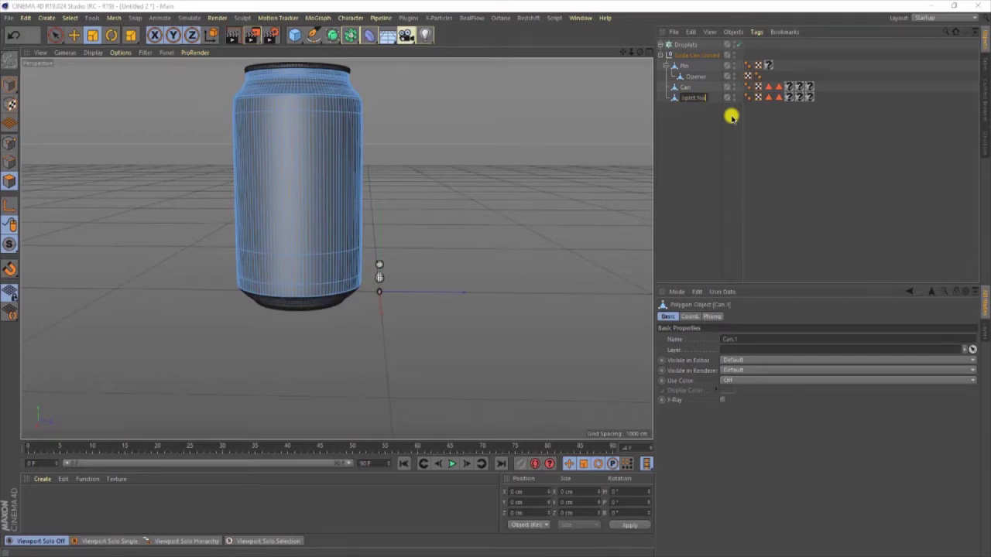
key(Return)
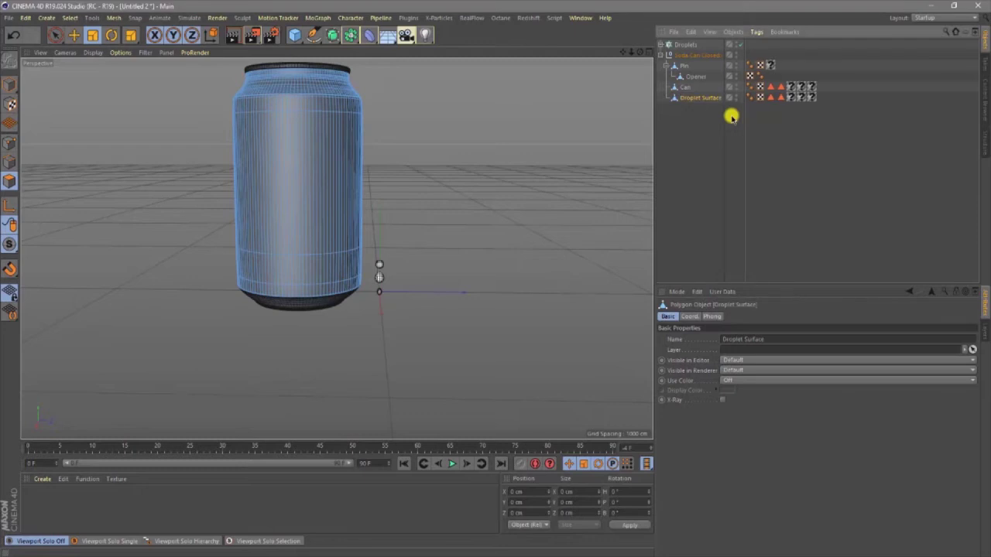
click(685, 128)
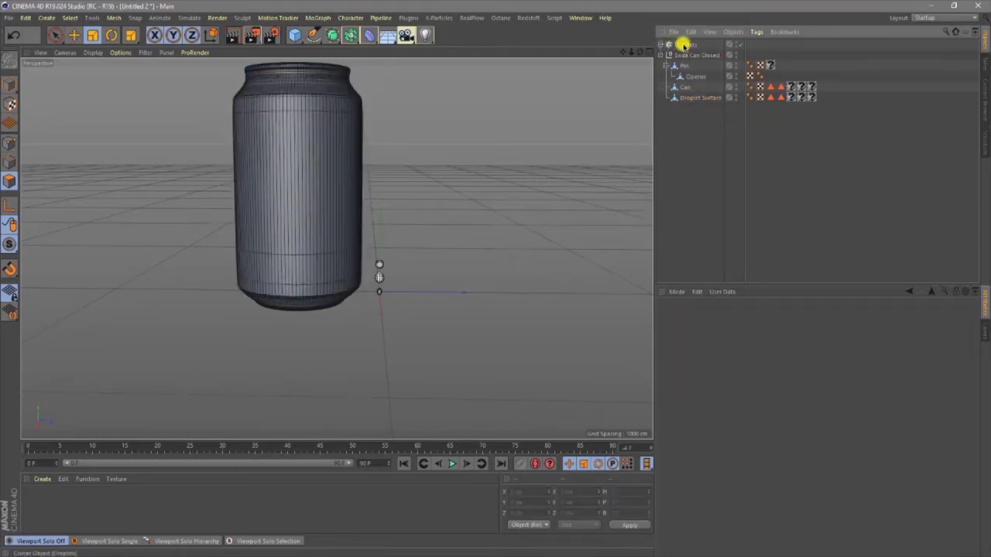
Set the Droplets cloner to Object mode and assign Droplet Surface as its distribution object.
click(684, 44)
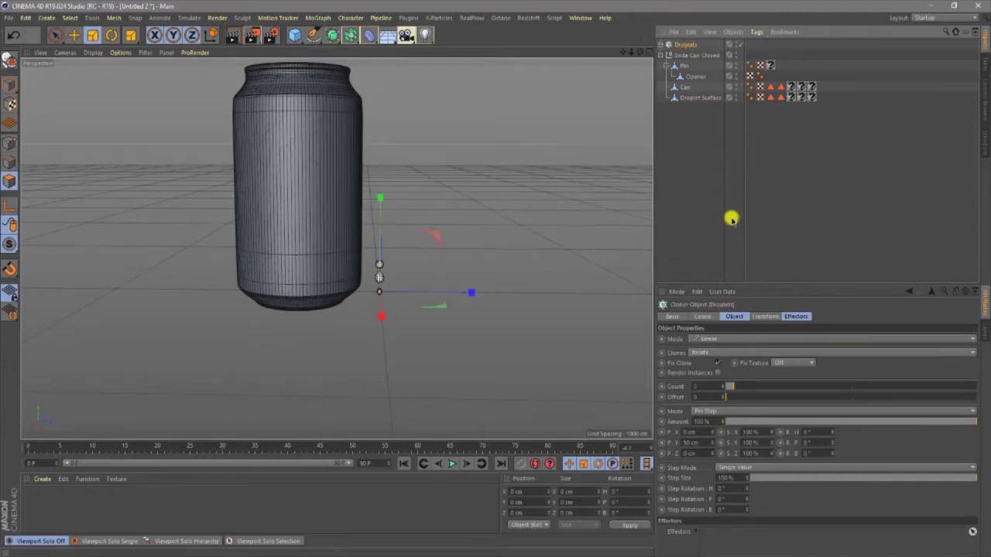
click(719, 339)
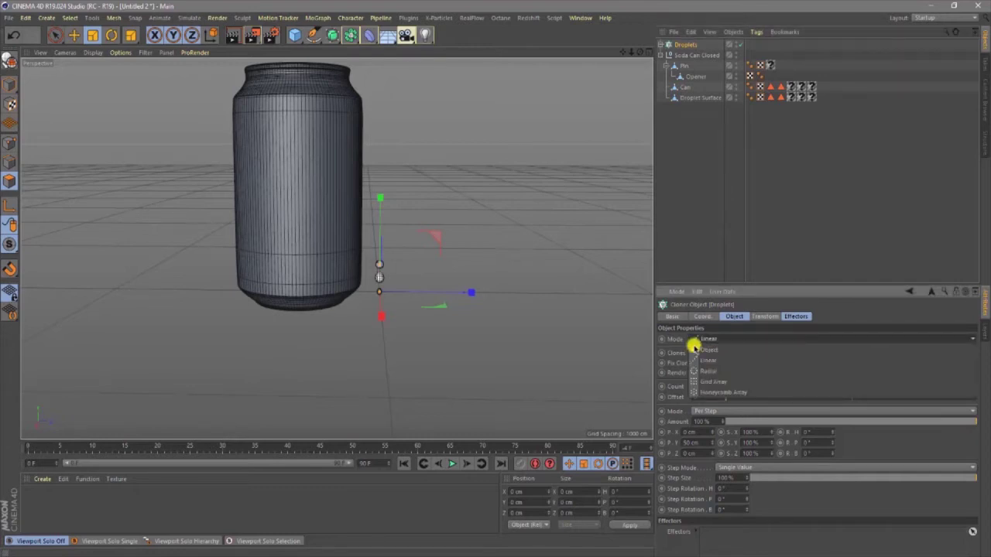
click(707, 352)
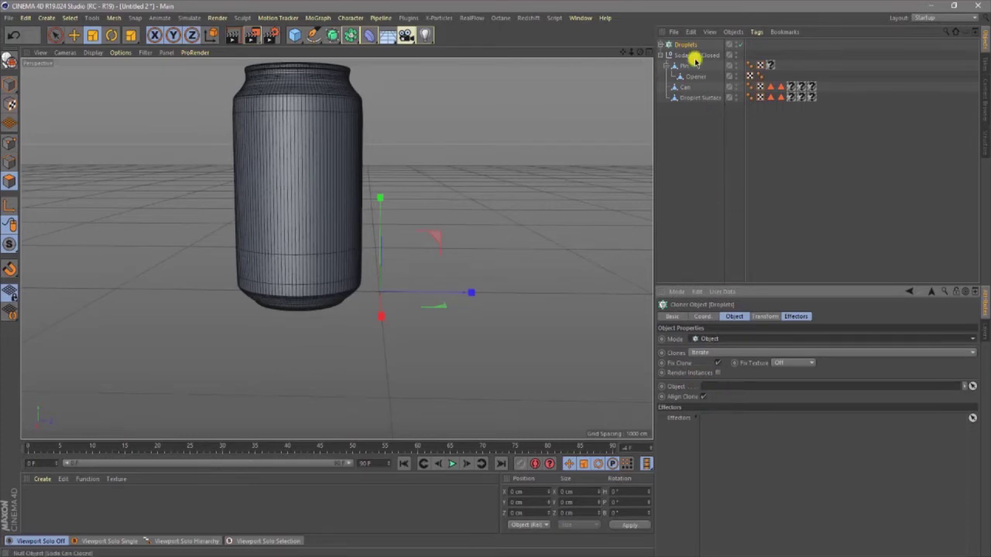
click(689, 102)
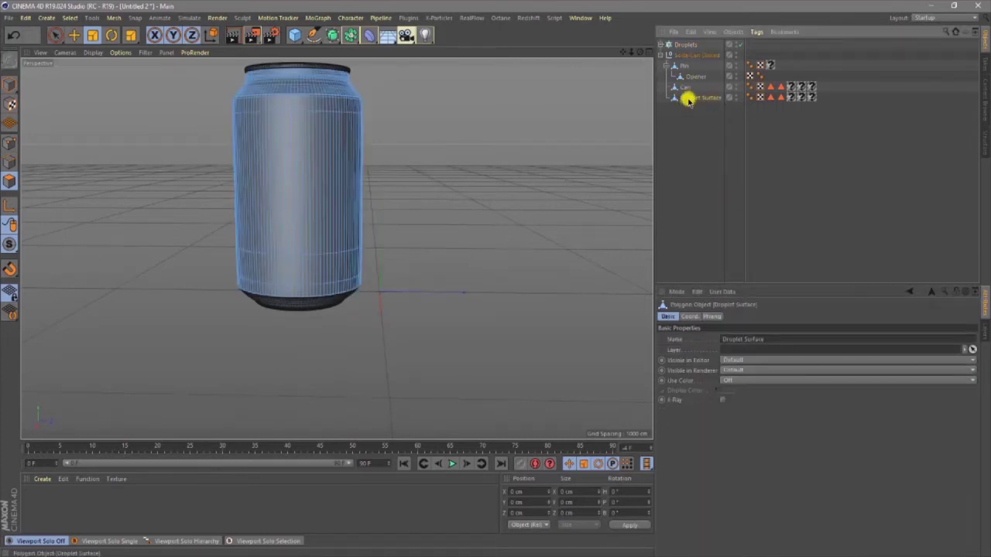
click(686, 44)
drag(738, 429, 735, 387)
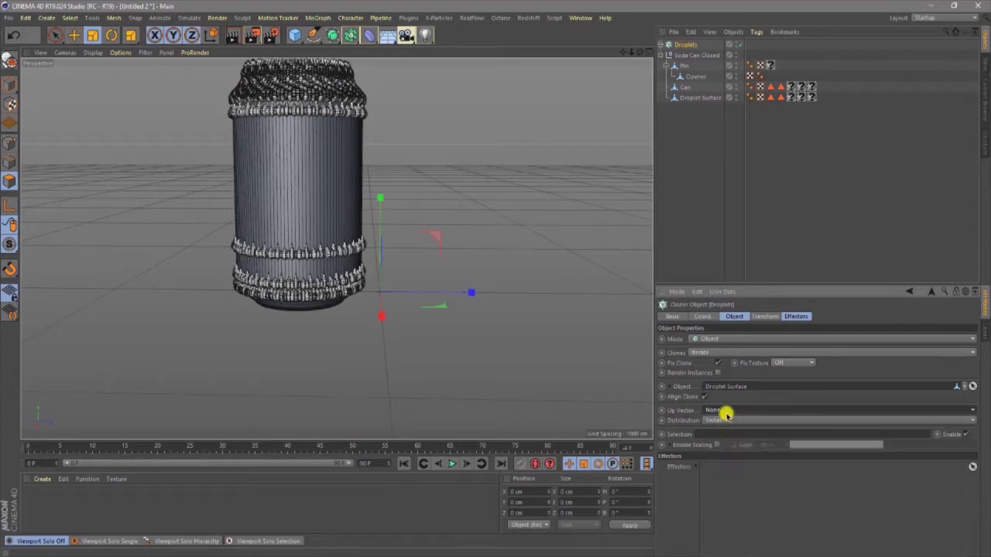
Set the Droplets cloner's Up Vector to Y+ and its Distribution to Surface.
click(724, 410)
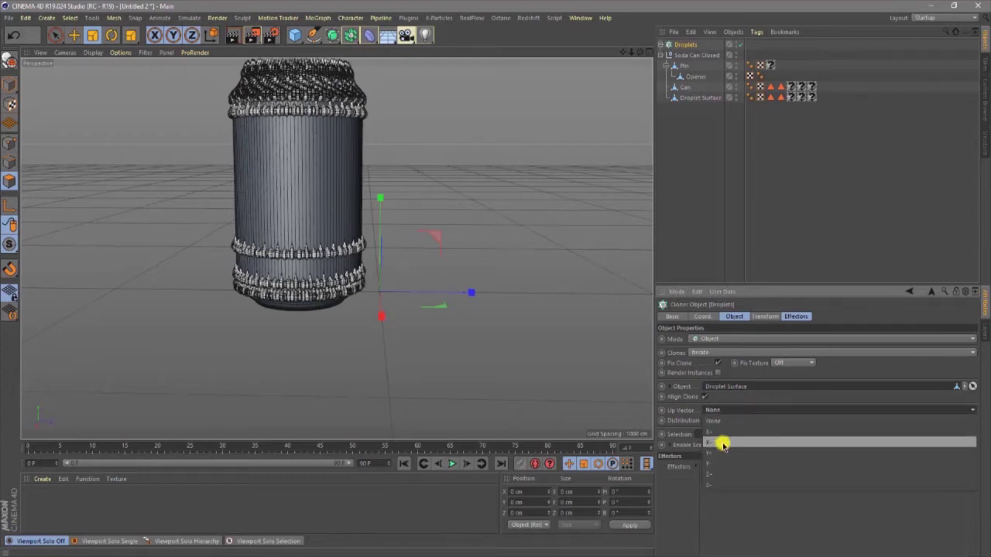
click(718, 454)
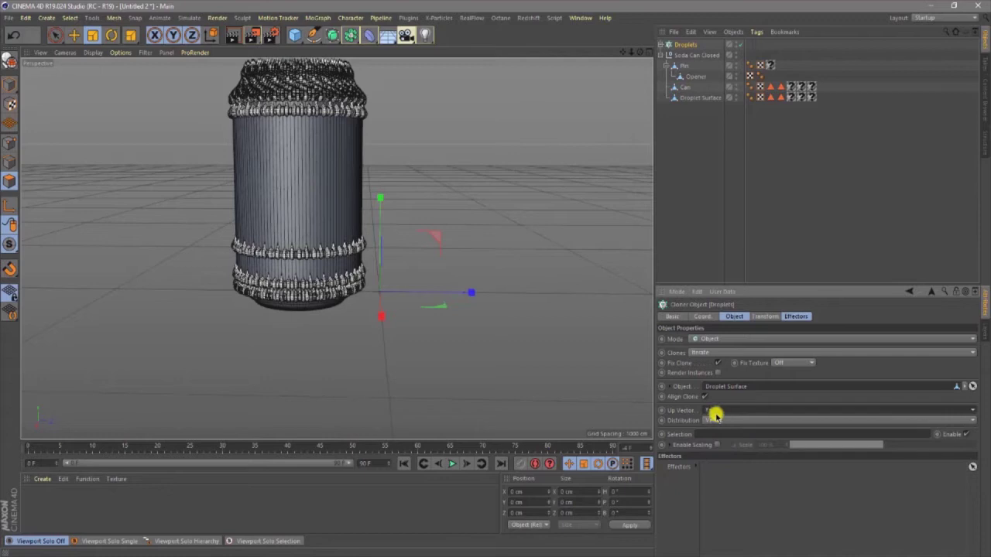
click(716, 419)
click(715, 460)
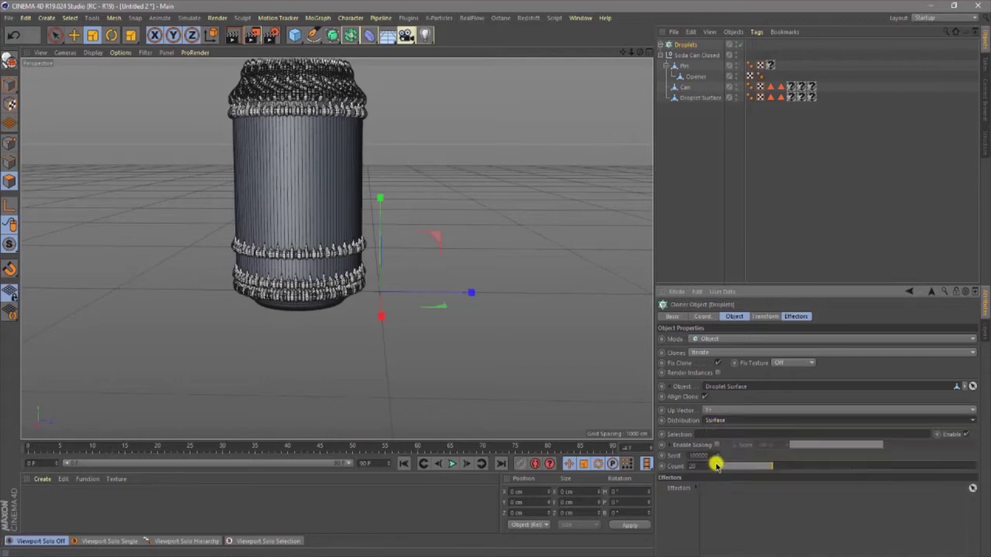
Inspect the droplets on the can up close with Align Clone turned off, and turn Align Clone back on.
scroll(294, 164, up, 2)
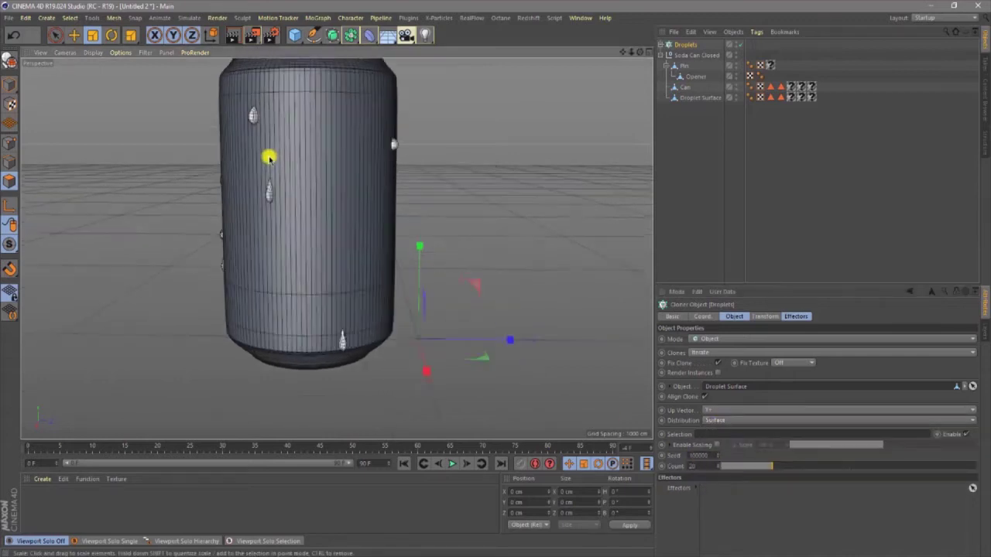
scroll(235, 155, up, 4)
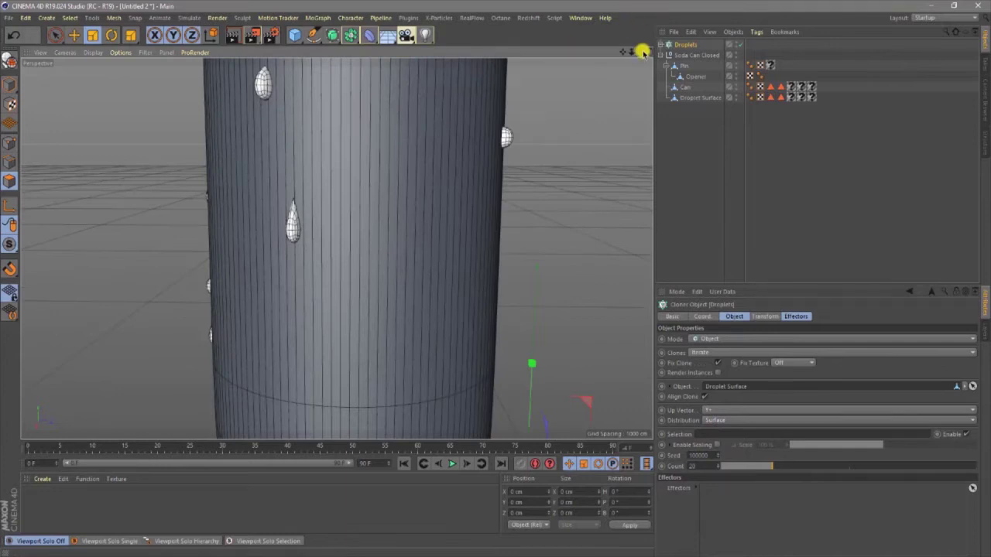
scroll(495, 279, up, 2)
scroll(495, 278, down, 3)
drag(639, 57, 472, 328)
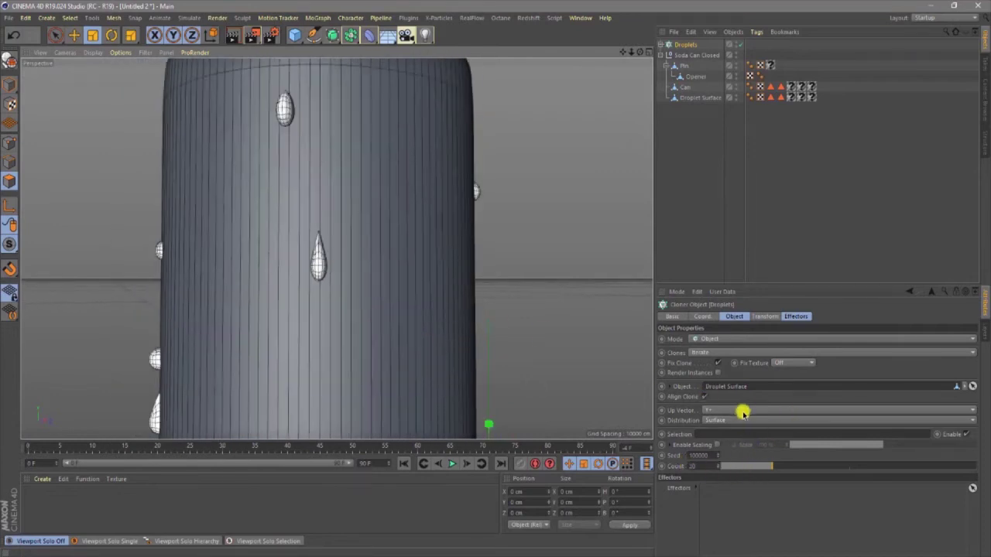
click(704, 398)
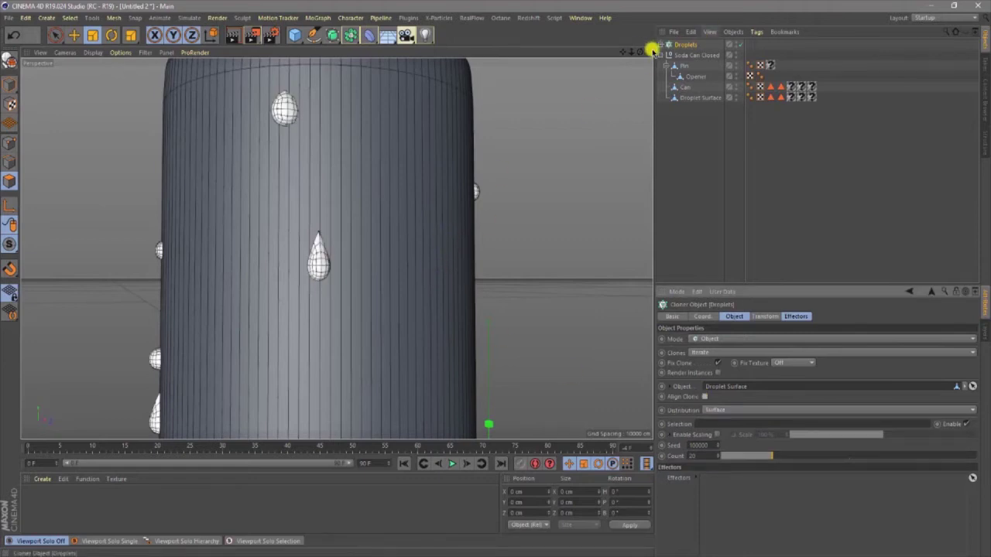
drag(639, 51, 495, 278)
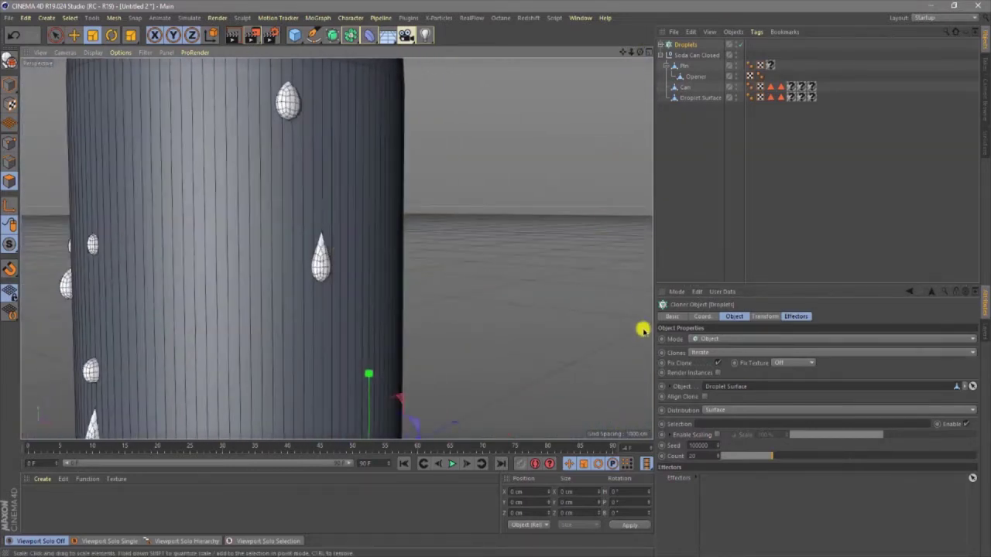
click(705, 397)
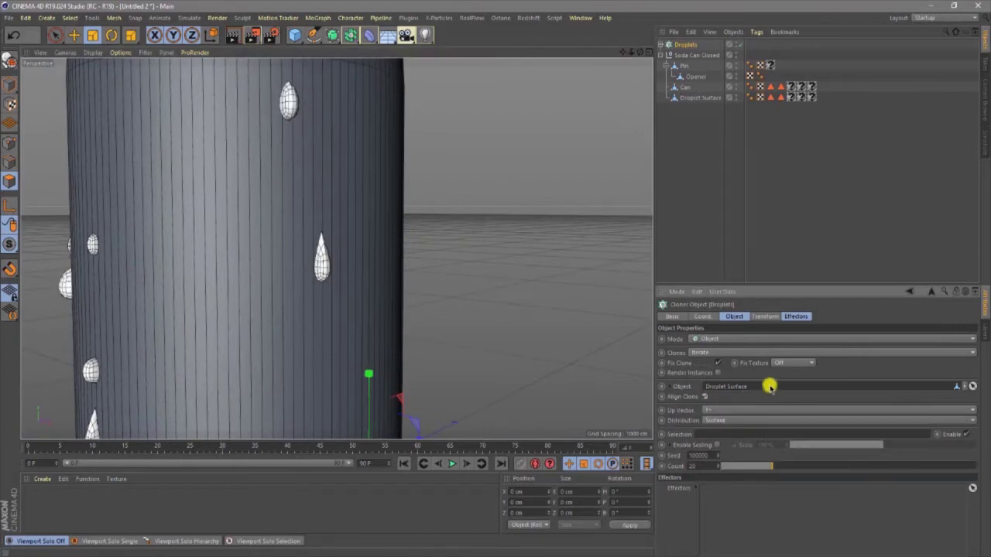
Set the H rotation in the Droplets cloner's transform settings to 90°.
click(764, 316)
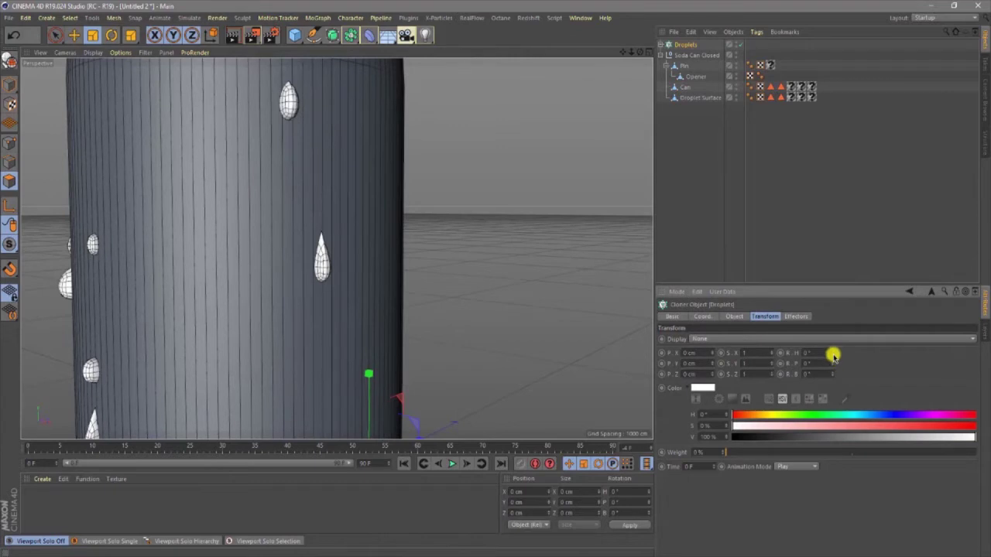
drag(833, 352, 833, 355)
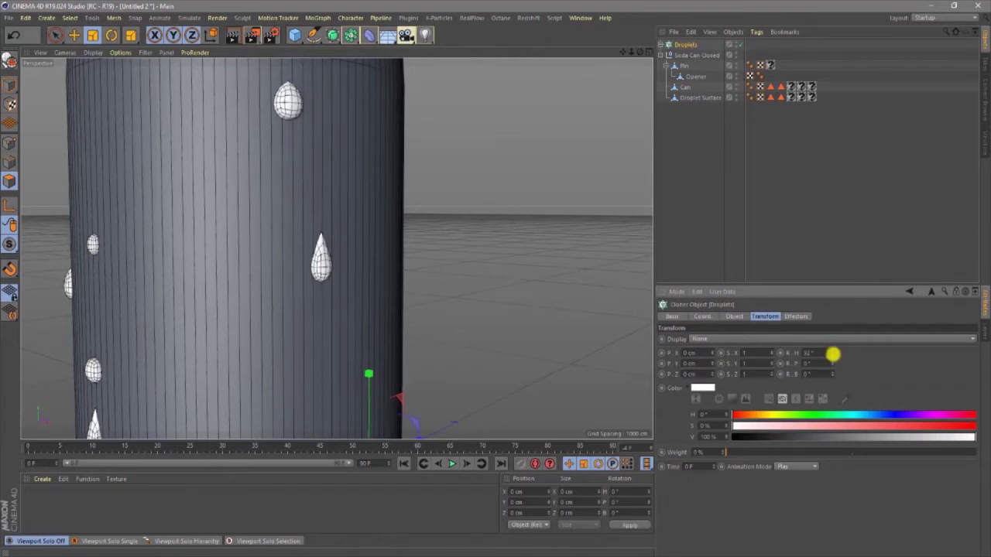
click(824, 354)
text(90)
key(Return)
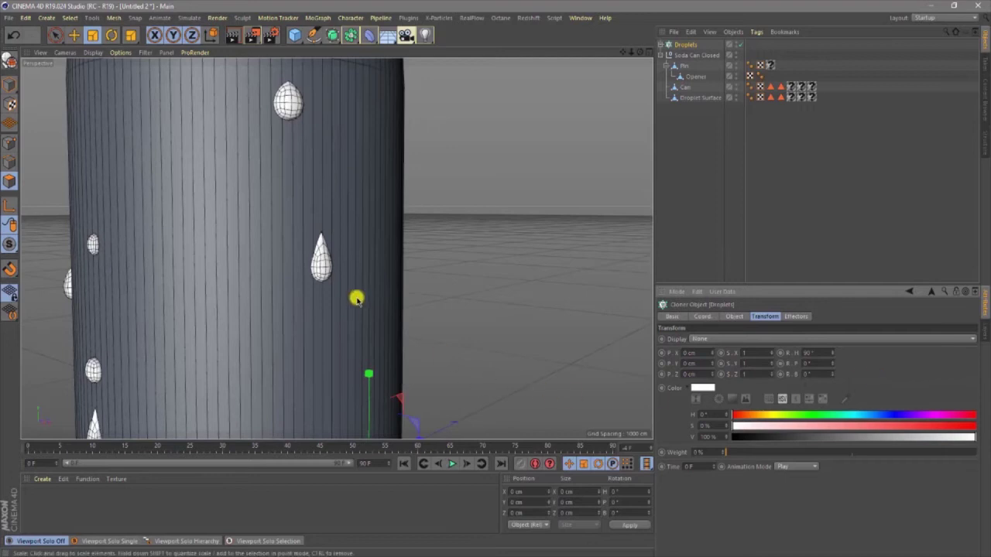
Set the Droplets cloner's count to 800 and look over the covered can.
scroll(356, 299, down, 5)
drag(640, 52, 496, 280)
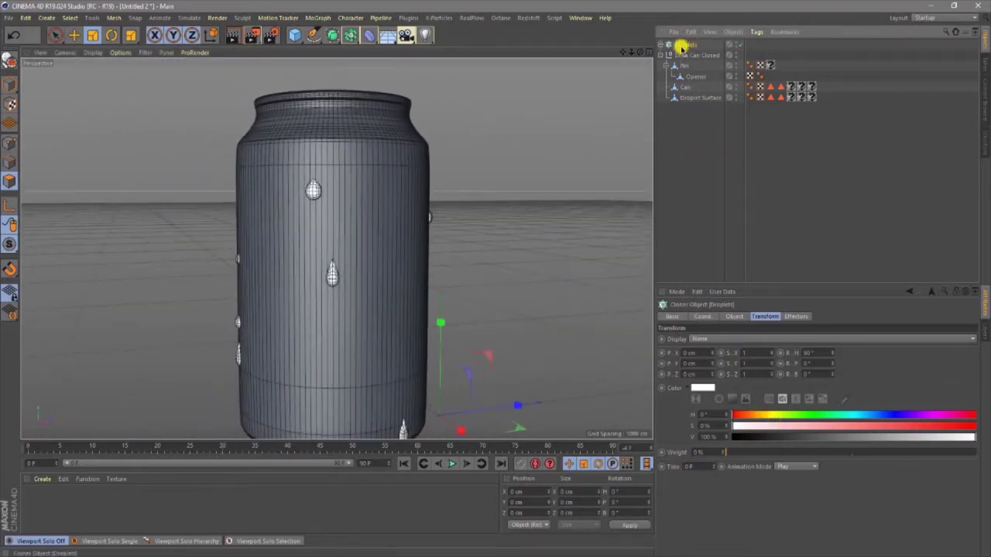
click(734, 317)
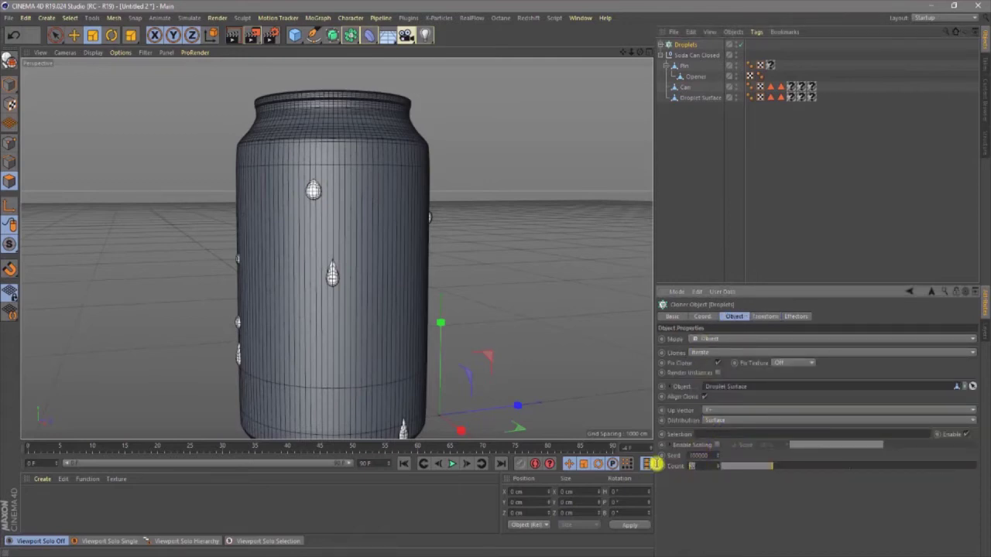
text(500)
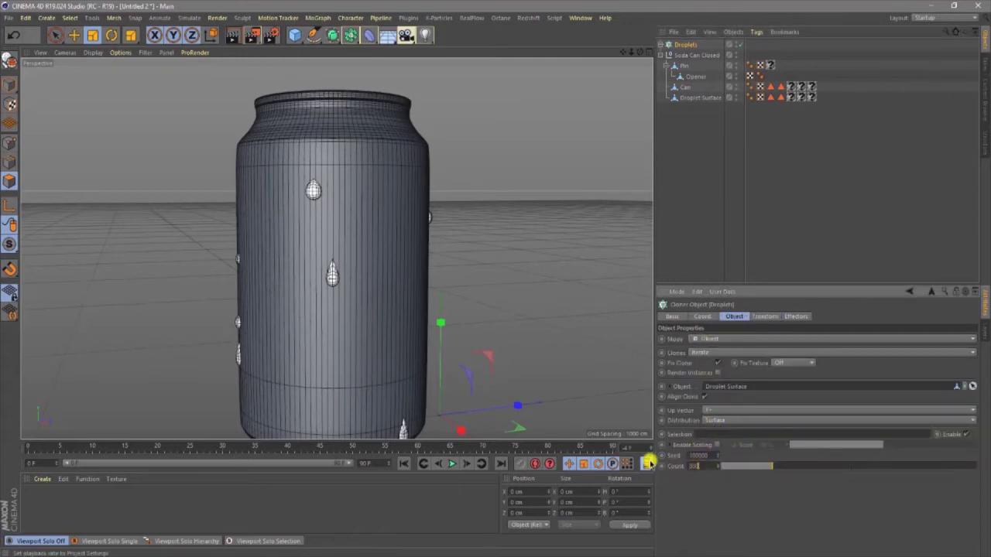
key(Return)
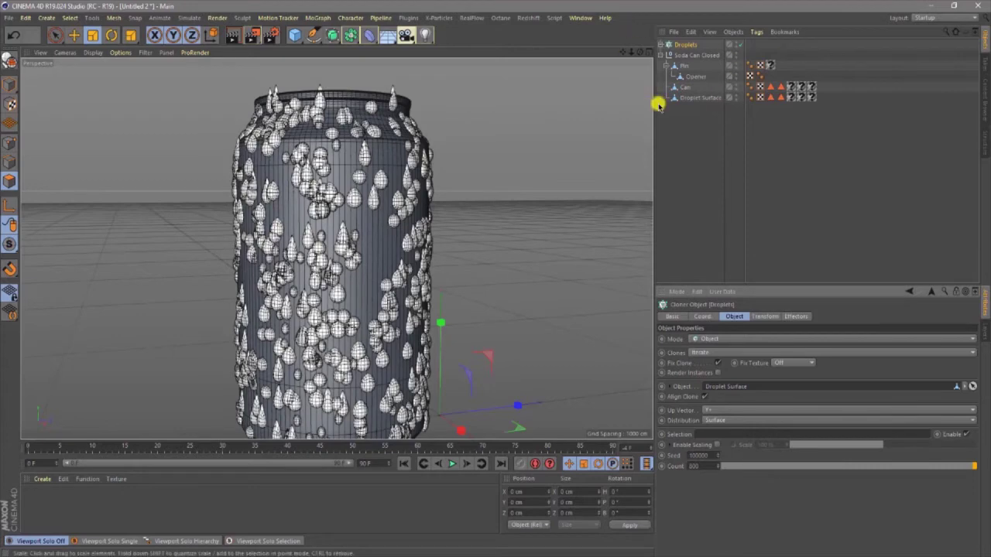
alt+drag(493, 279, 495, 281)
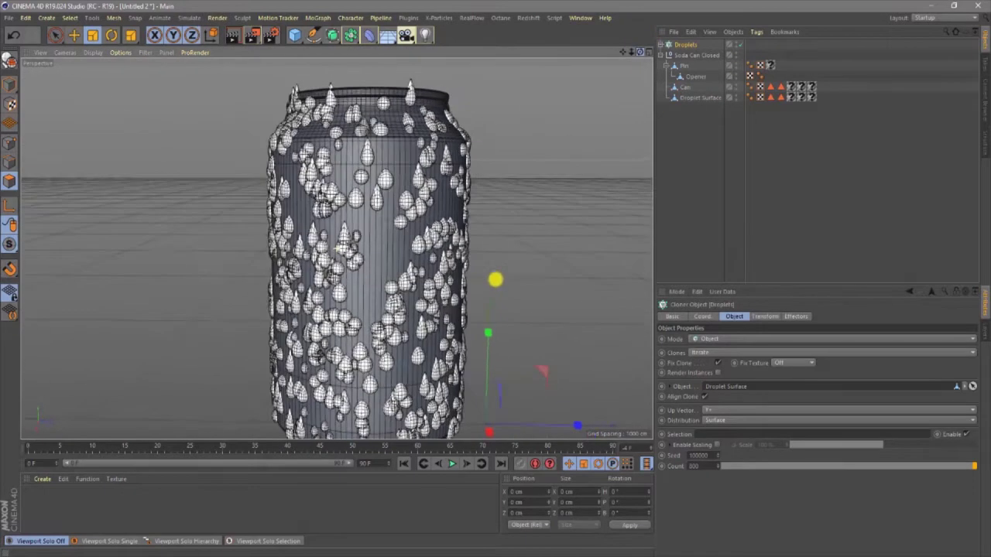
Add a Random effector to the Droplets cloner and turn off its Position randomization.
click(322, 17)
mouse_move(357, 34)
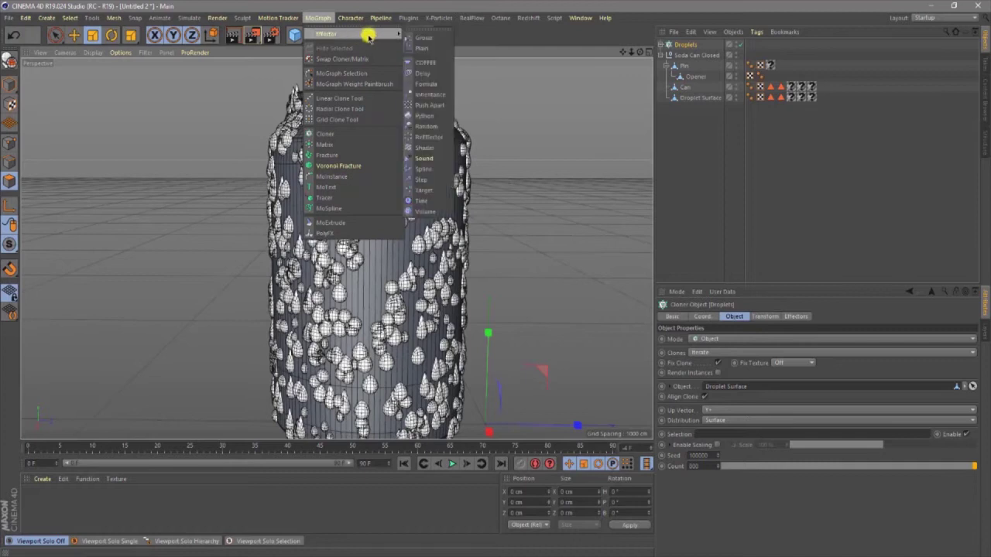
click(430, 128)
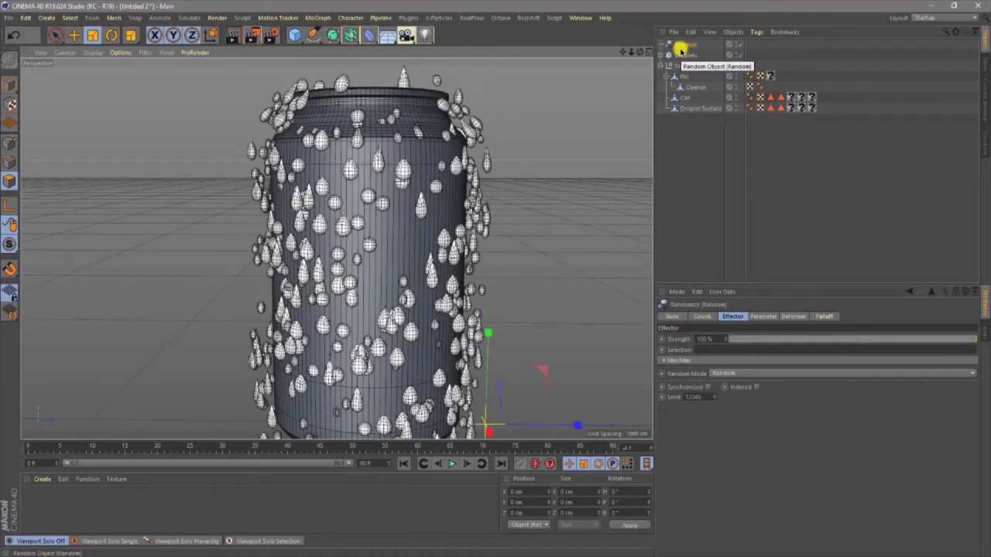
click(759, 316)
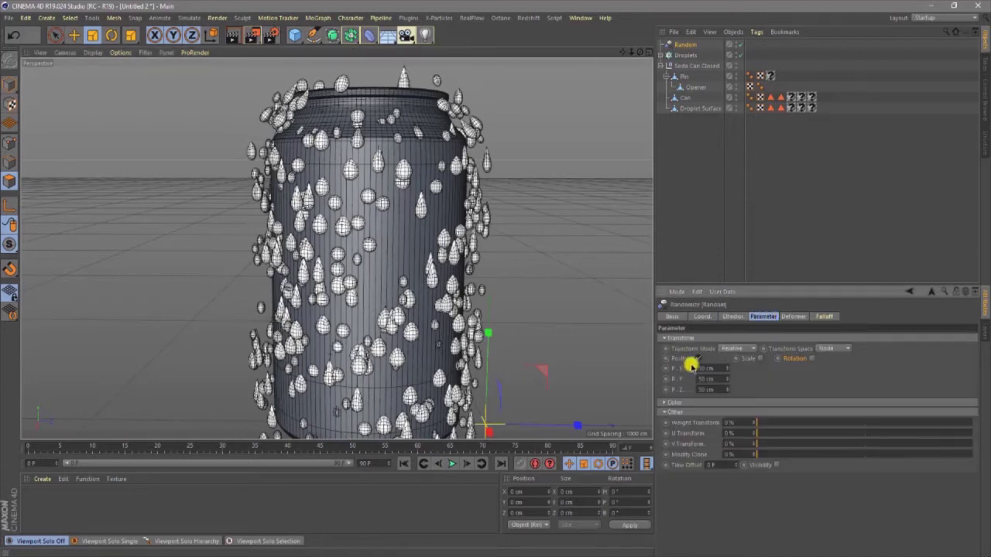
click(698, 359)
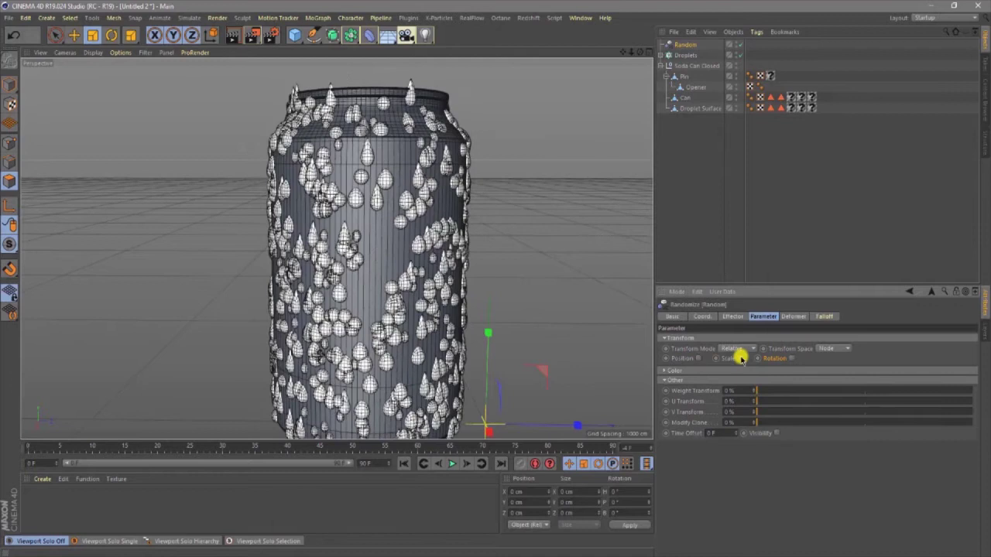
Enable Scale with Uniform Scale on the Random effector and try out different scale values.
click(741, 358)
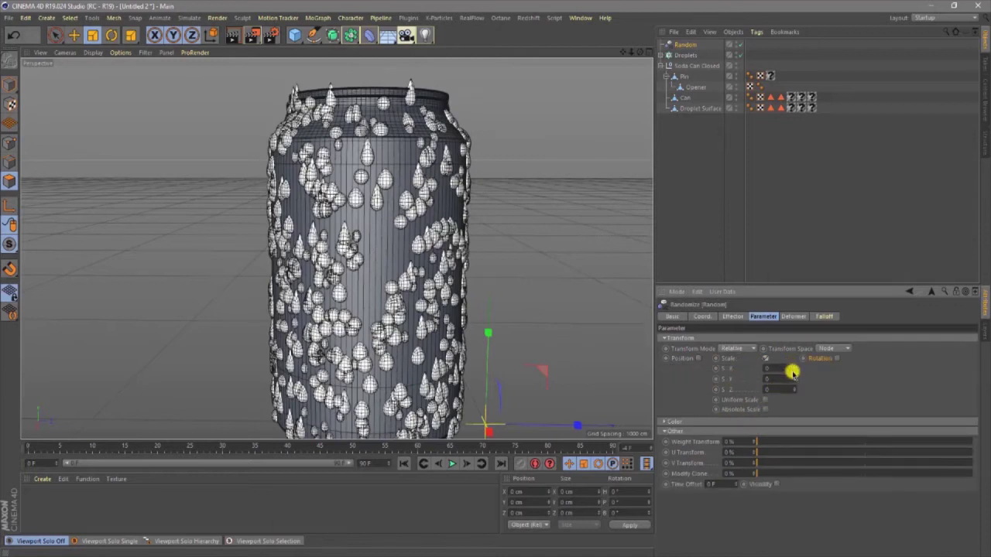
click(765, 400)
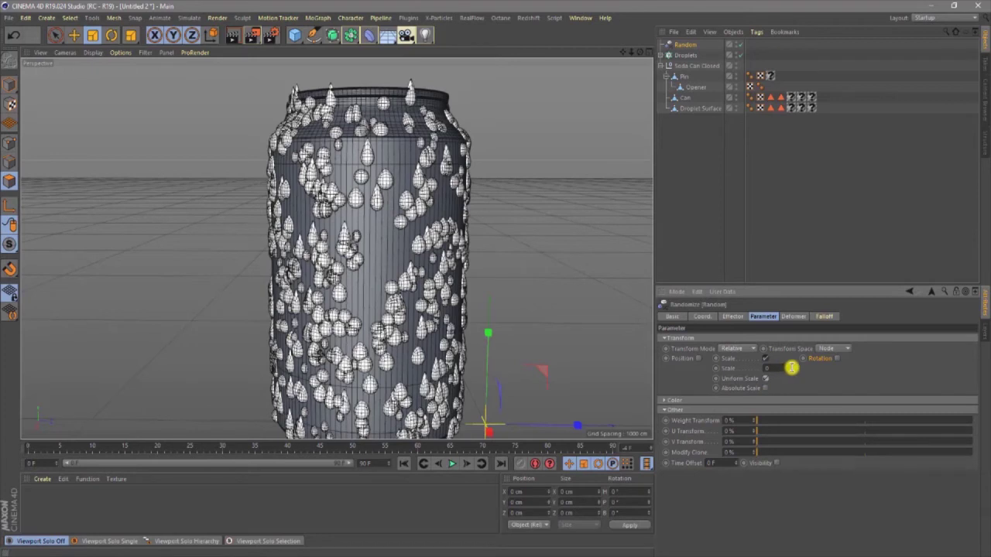
drag(795, 367, 767, 411)
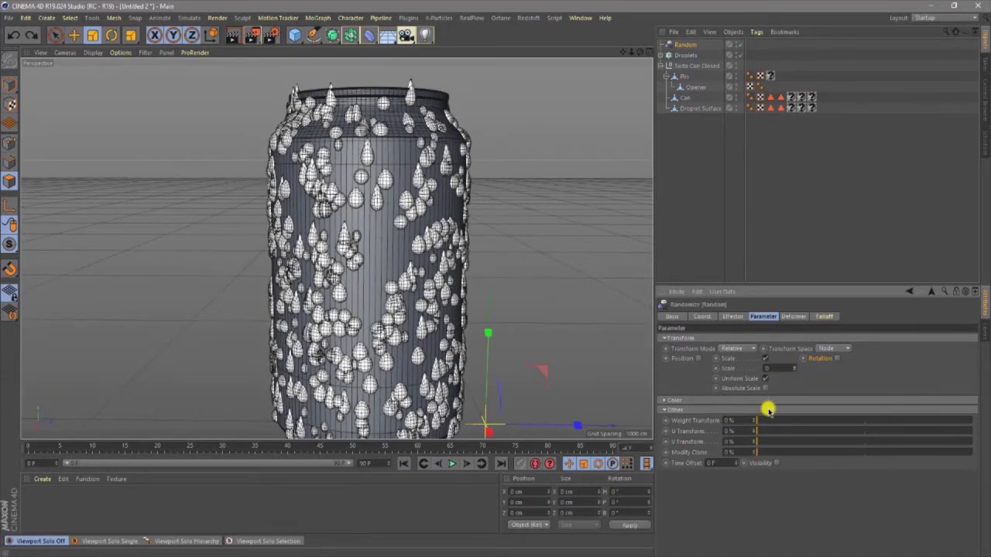
Select the four droplet spheres inside the Droplets cloner, Sphere through Sphere.3, and disable the cloner.
click(684, 164)
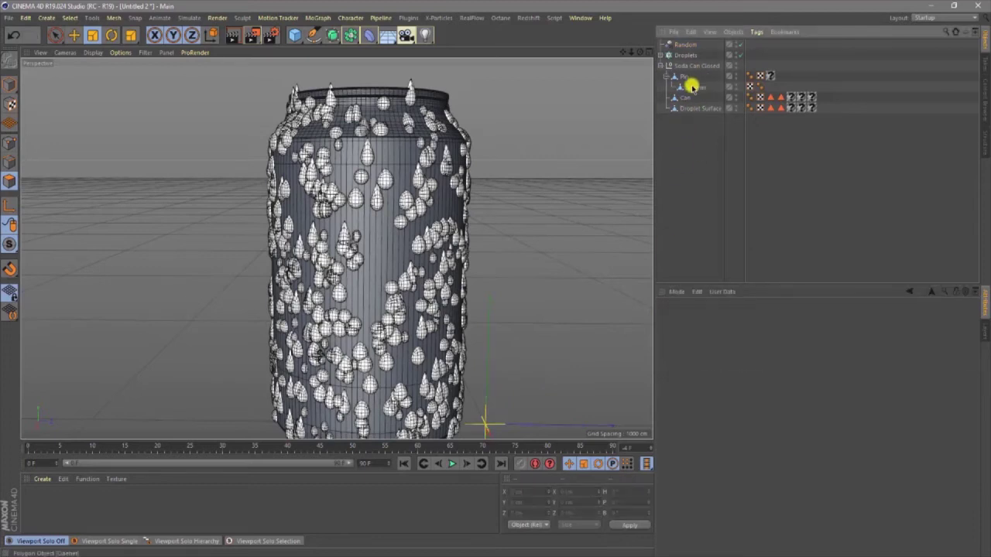
click(662, 56)
click(683, 67)
shift+click(690, 97)
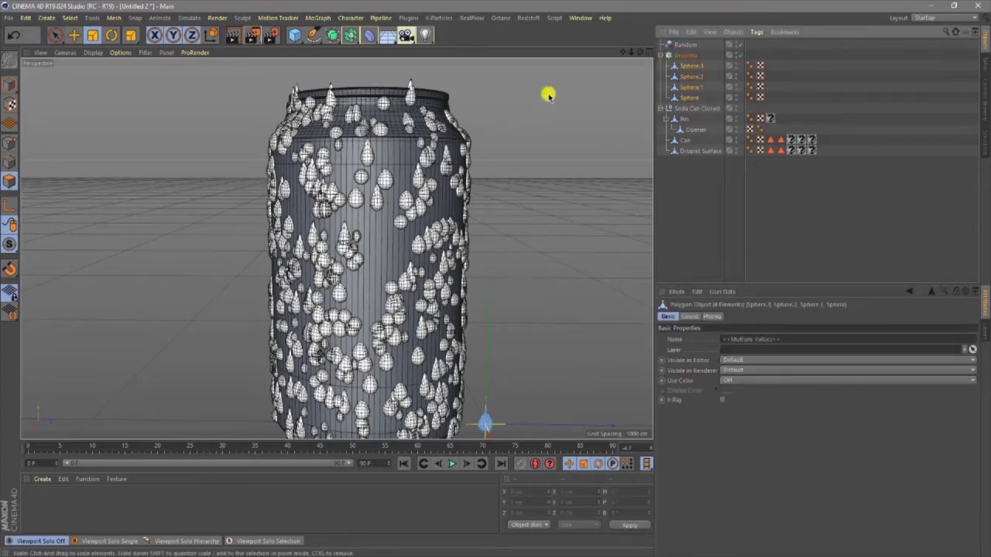
click(740, 53)
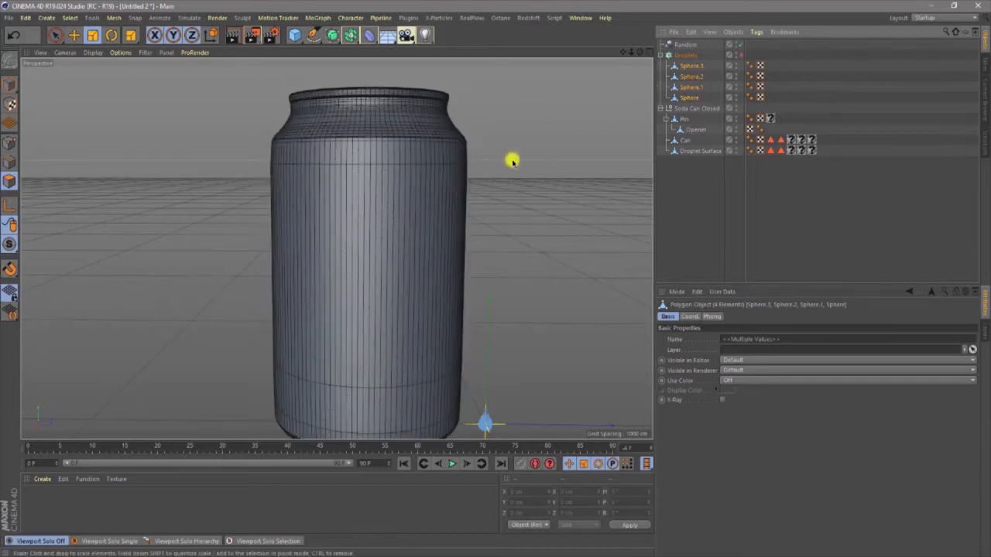
Scale the four selected droplet spheres down uniformly in Model mode, and re-enable the Droplets cloner.
alt+drag(513, 162, 336, 232)
alt+right_drag(336, 232, 452, 393)
scroll(441, 372, up, 6)
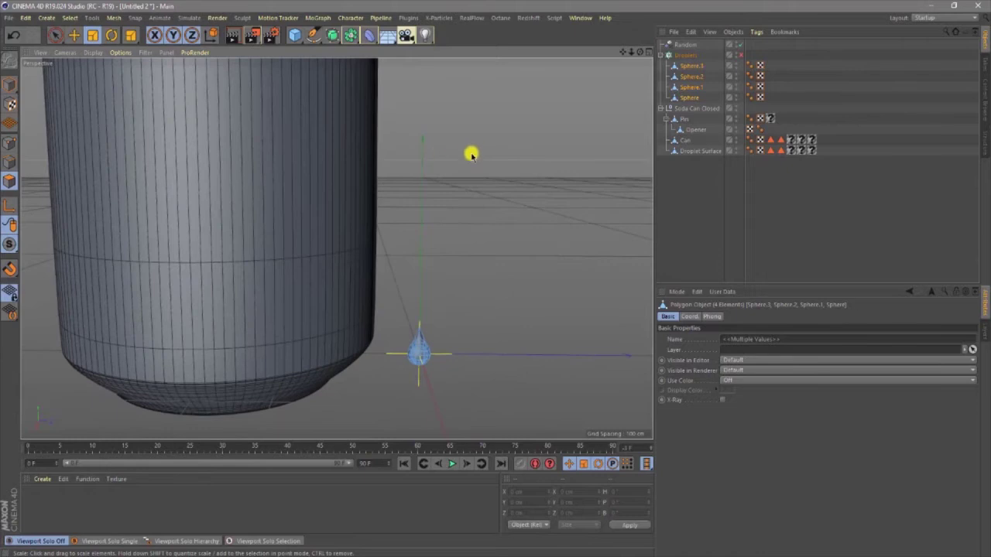
click(9, 83)
drag(342, 309, 345, 308)
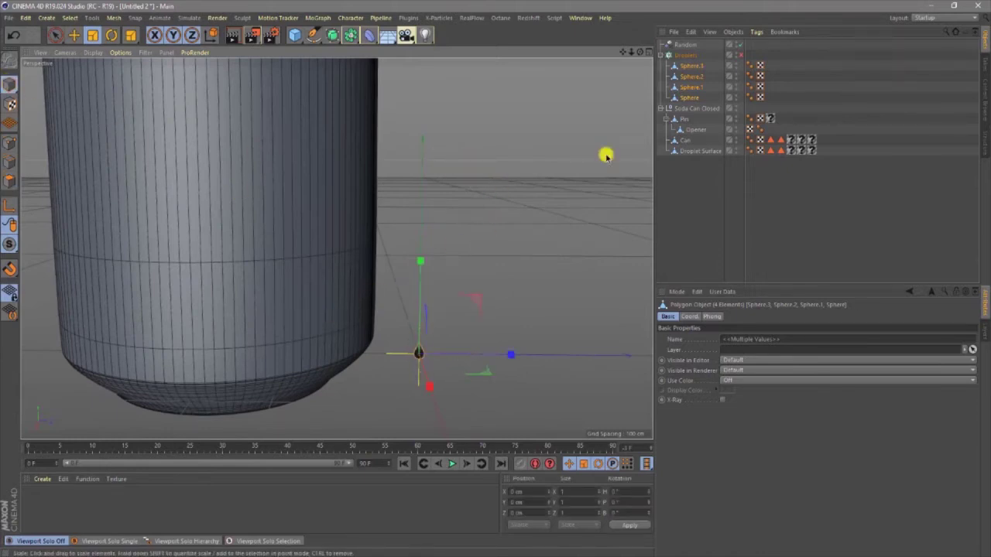
click(739, 55)
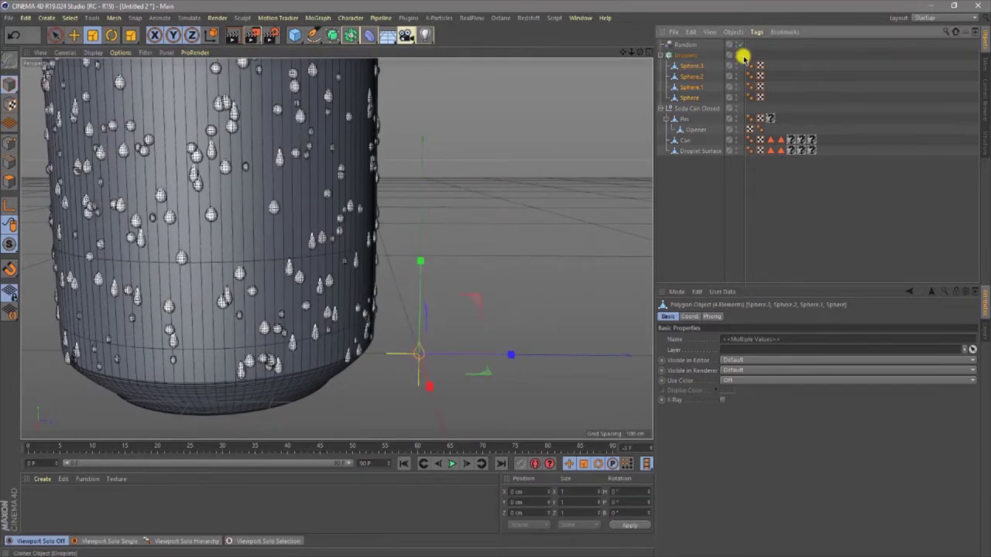
Collapse the Droplets hierarchy in the object list and select the Droplets cloner.
scroll(343, 287, down, 3)
scroll(345, 289, down, 5)
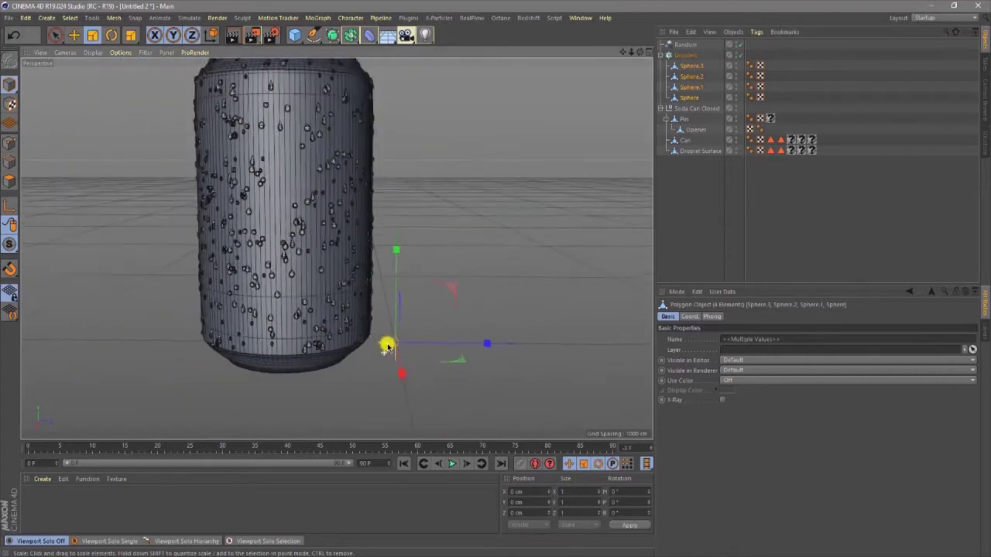
scroll(253, 72, up, 4)
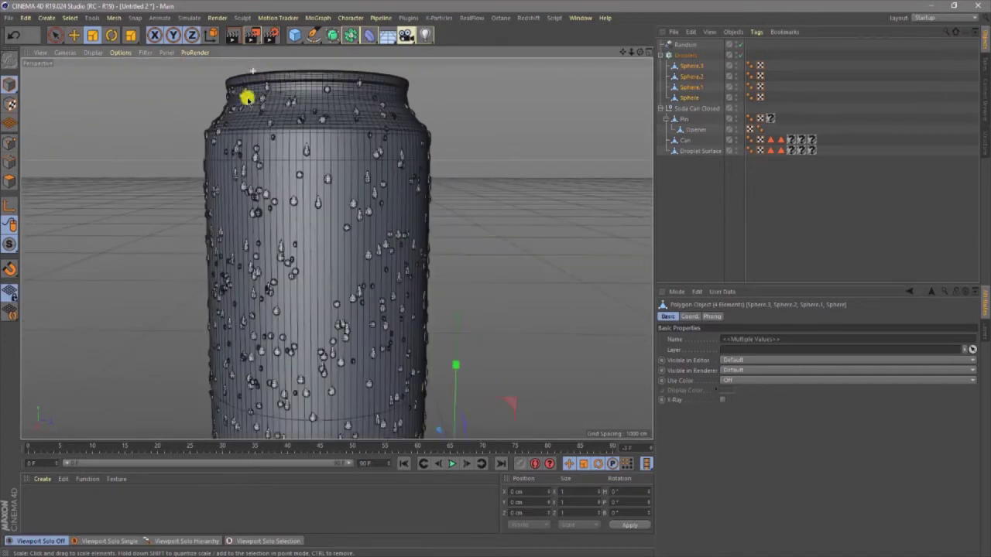
mouse_move(640, 49)
mouse_down()
mouse_move(496, 279)
mouse_move(648, 49)
mouse_up()
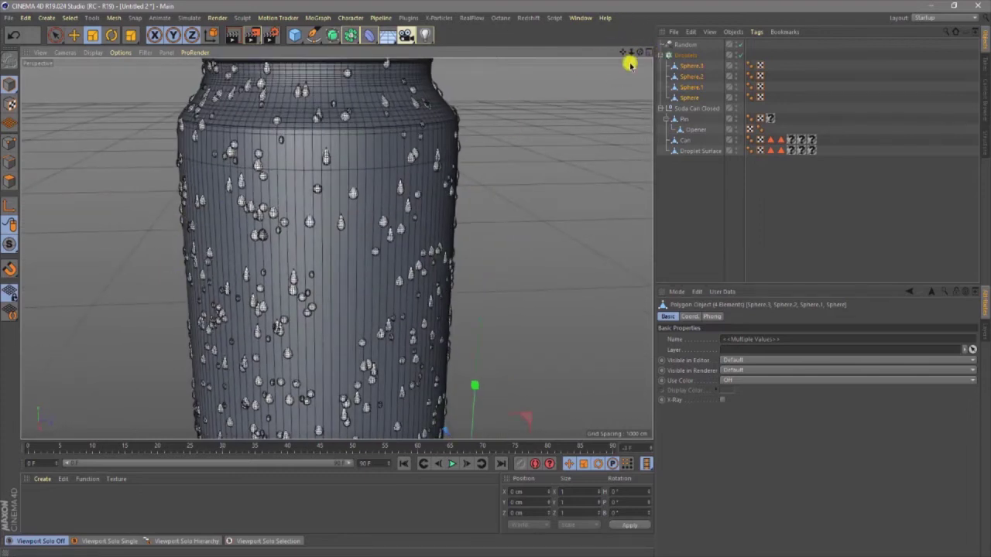
click(665, 55)
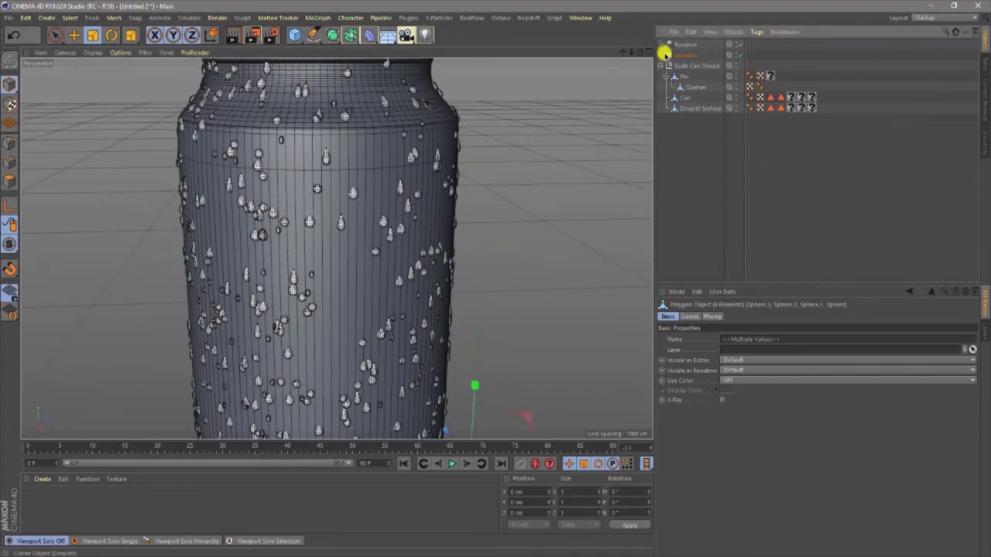
click(678, 55)
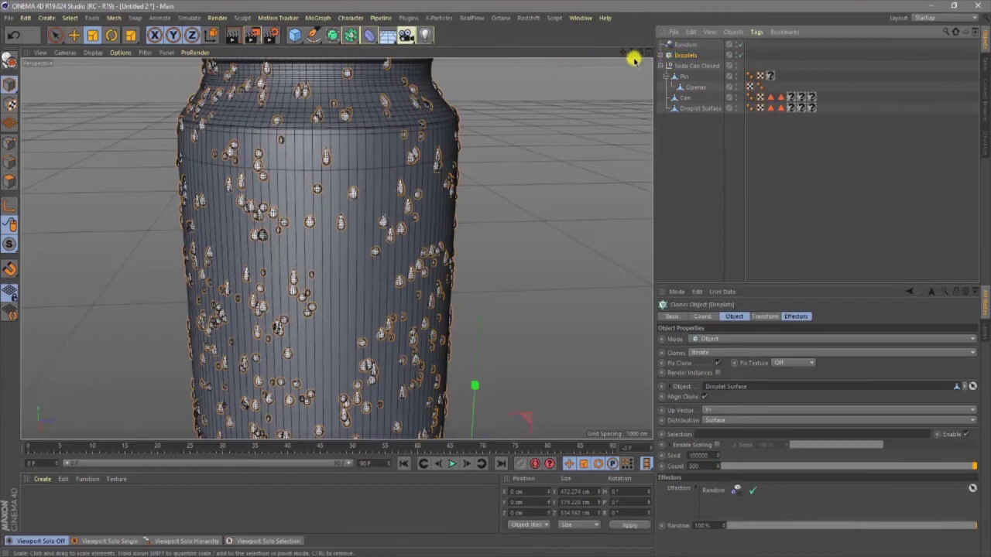
Add a MoGraph Push Apart effector to the selected Droplets cloner.
scroll(491, 281, up, 5)
scroll(494, 281, down, 6)
drag(640, 52, 495, 280)
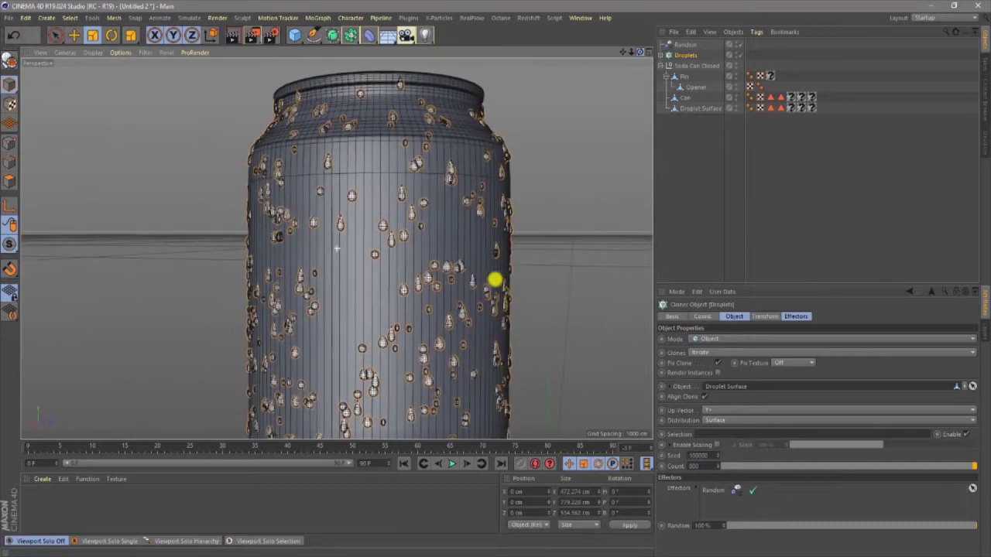
click(317, 17)
mouse_move(369, 35)
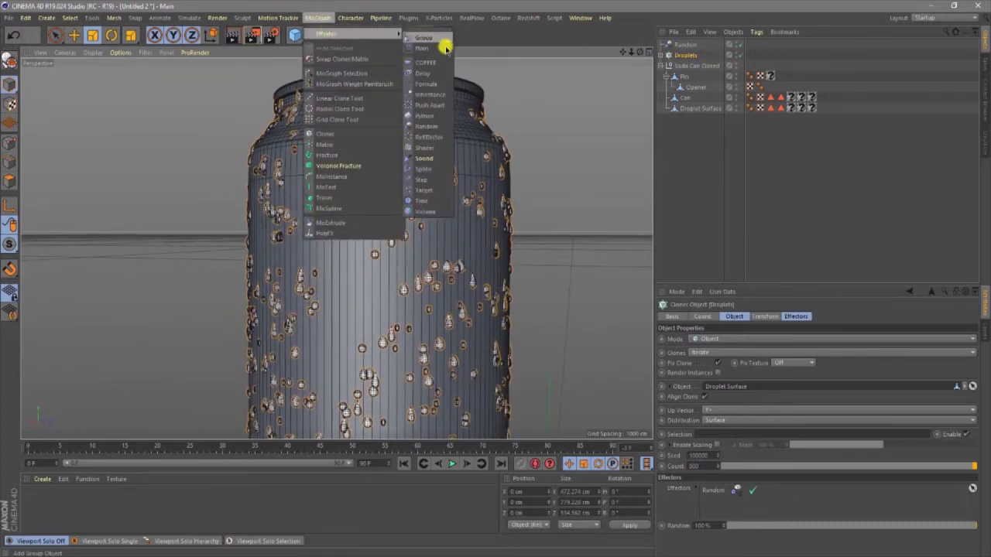
click(423, 104)
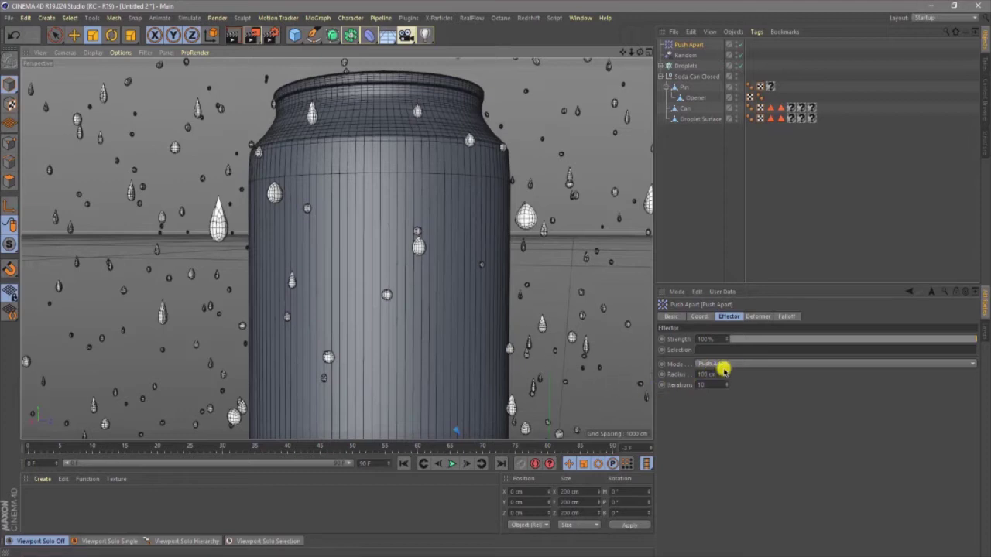
Reduce the Push Apart effector's radius to 12 cm, keeping the Push Apart mode.
drag(728, 375, 726, 374)
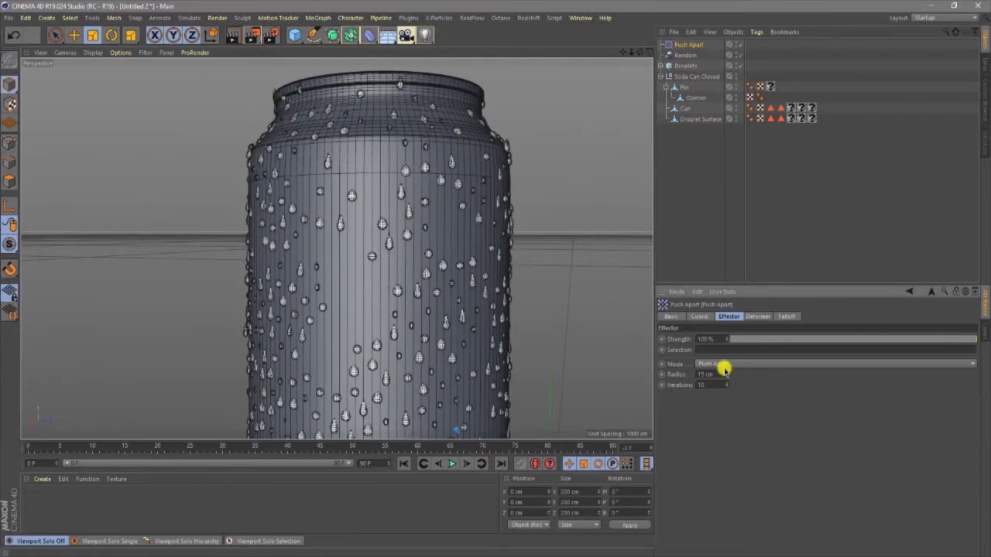
drag(642, 55, 495, 280)
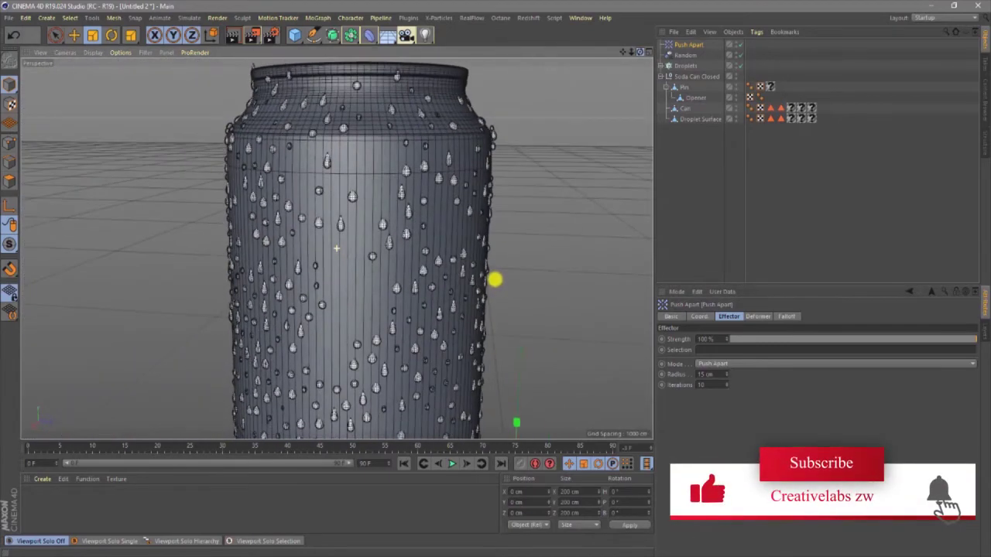
click(726, 374)
click(727, 374)
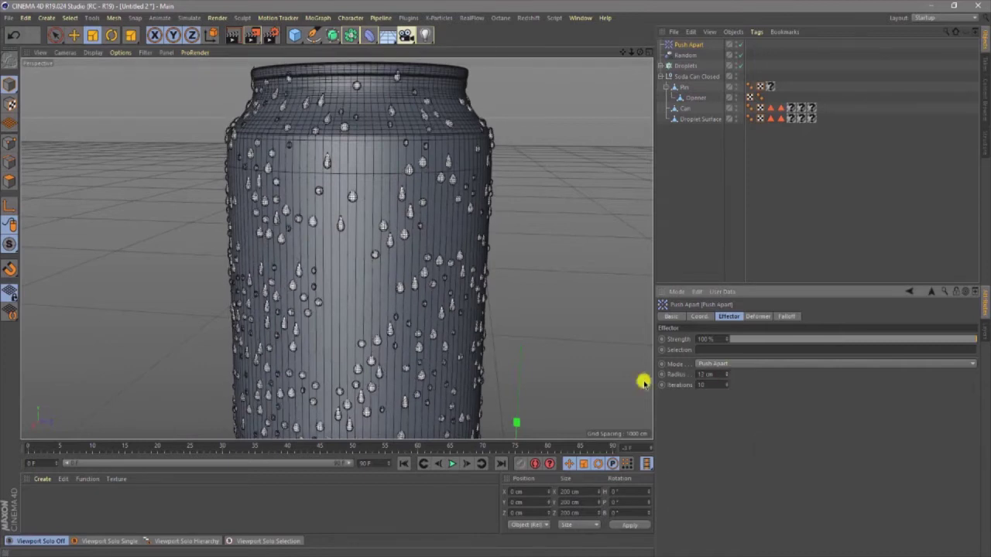
click(535, 556)
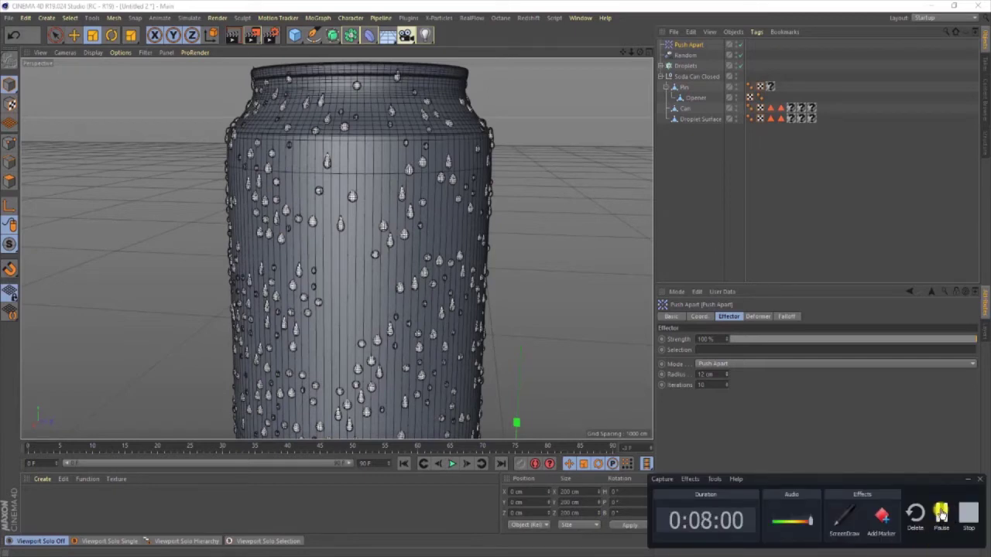
click(941, 514)
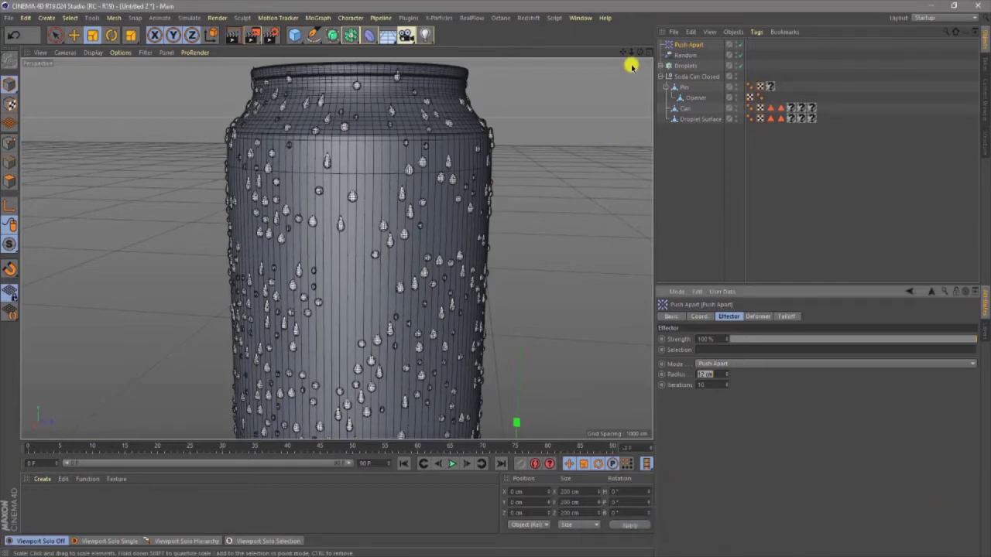
mouse_move(498, 285)
alt+mouse_down()
mouse_move(493, 276)
mouse_move(612, 112)
alt+mouse_up()
scroll(372, 287, down, 2)
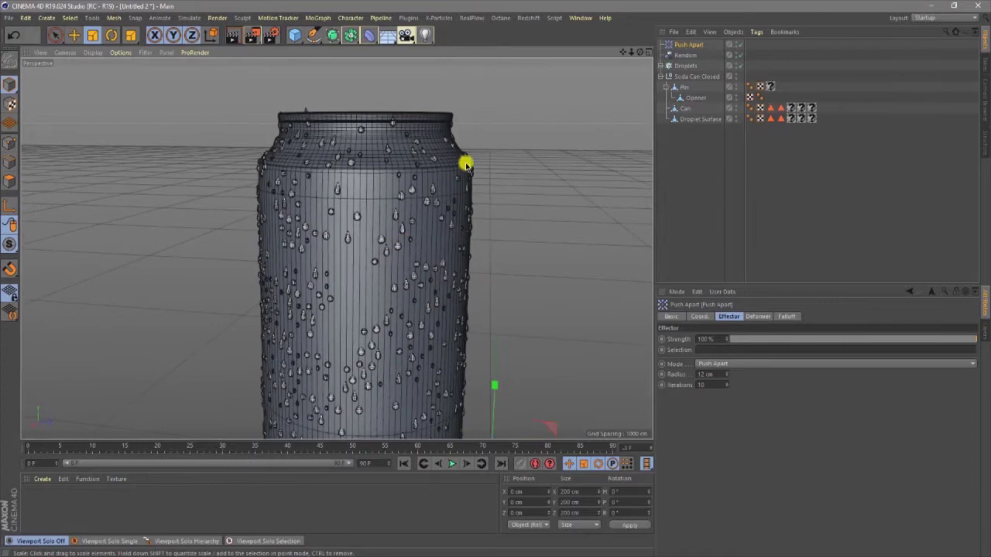
mouse_move(639, 51)
mouse_down()
mouse_move(496, 281)
mouse_move(625, 55)
mouse_up()
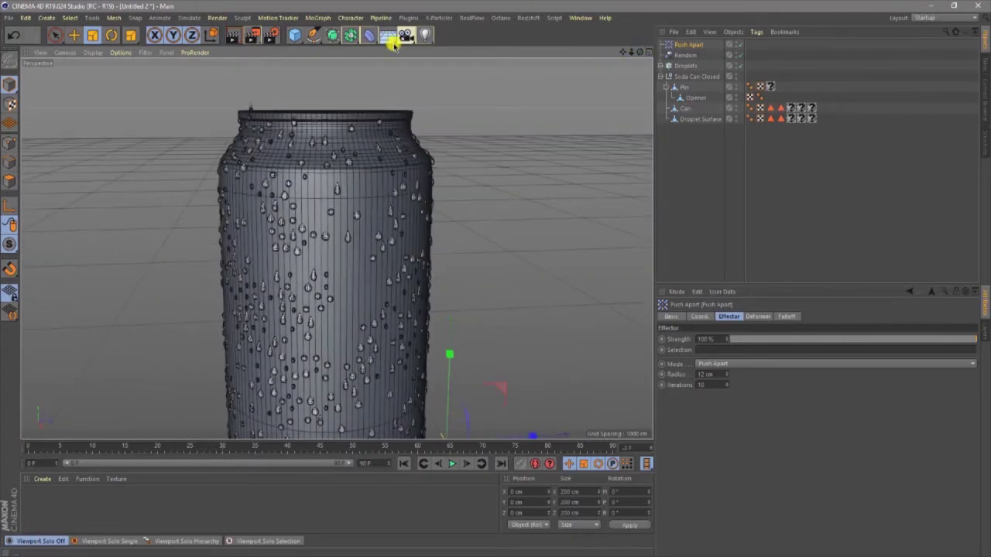
Choose Octane Renderer as the renderer in the render settings and close the settings window.
click(270, 35)
click(108, 34)
click(116, 109)
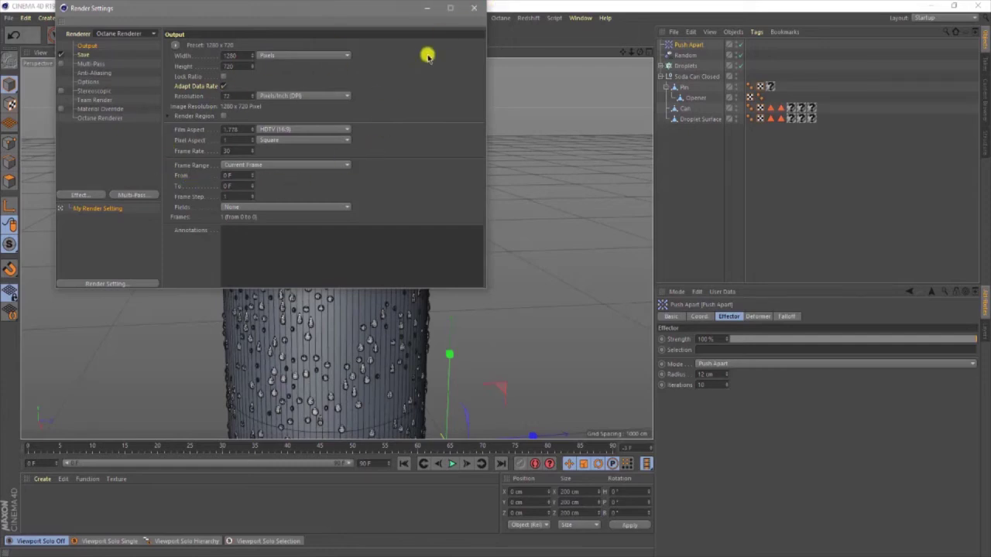
click(469, 11)
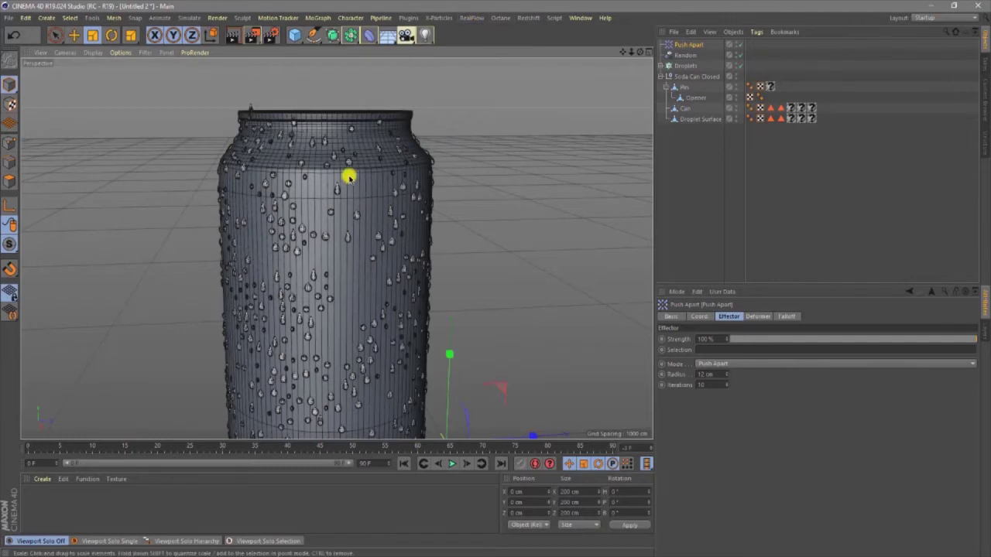
Switch the interface layout from Startup to the custom Creativelabs (User) layout.
scroll(327, 109, down, 3)
scroll(327, 109, up, 3)
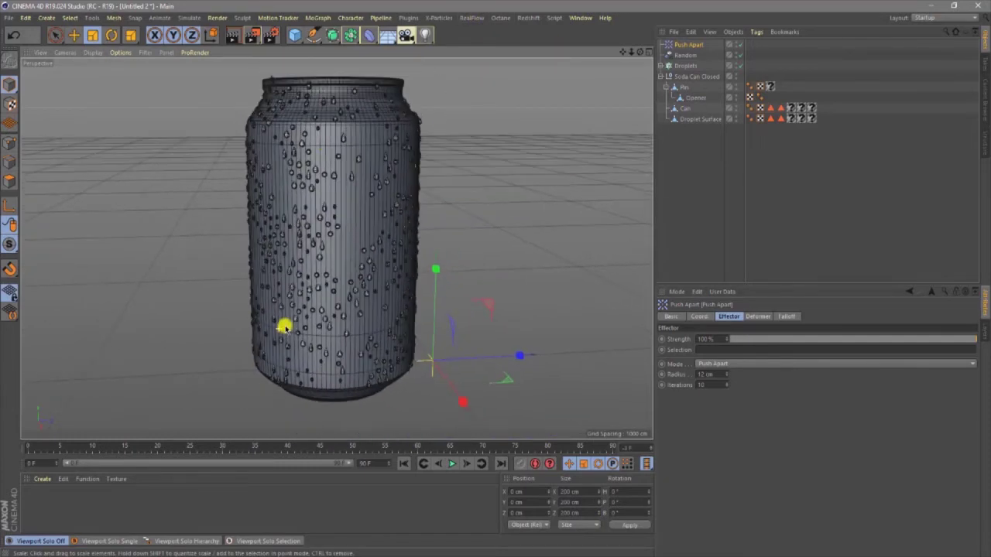
scroll(347, 113, up, 2)
click(958, 17)
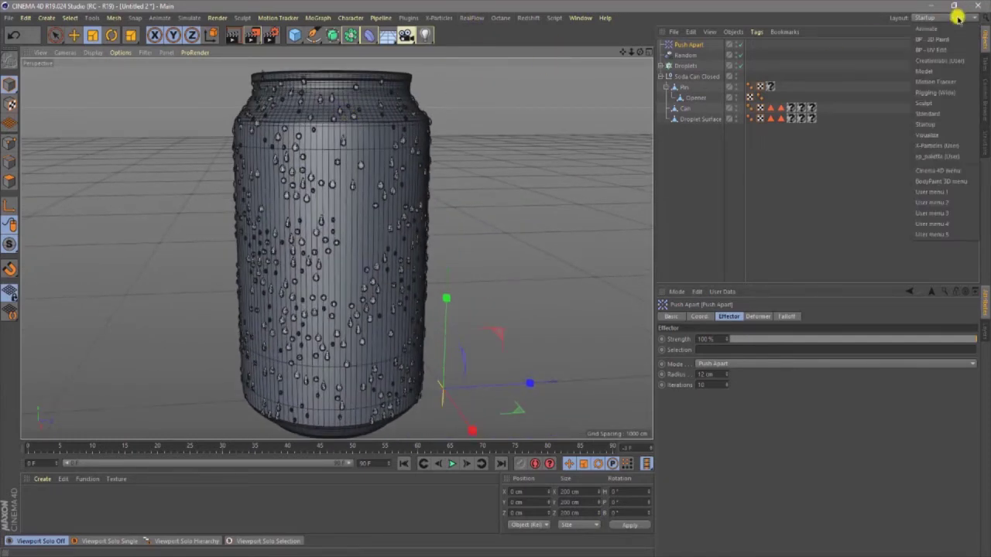
click(968, 60)
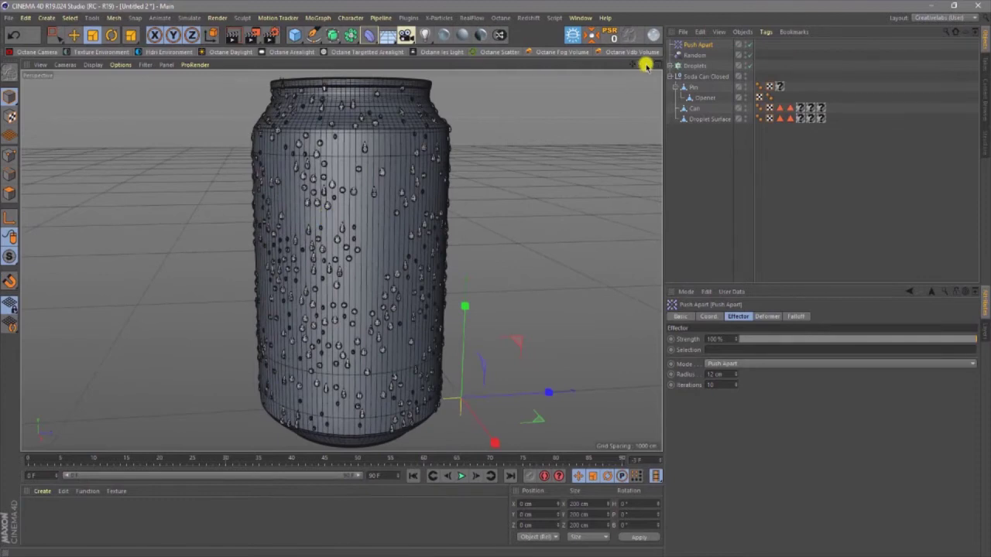
Open the Octane Live Viewer, resize and reposition its window, and start the live render of the can.
drag(648, 67, 369, 237)
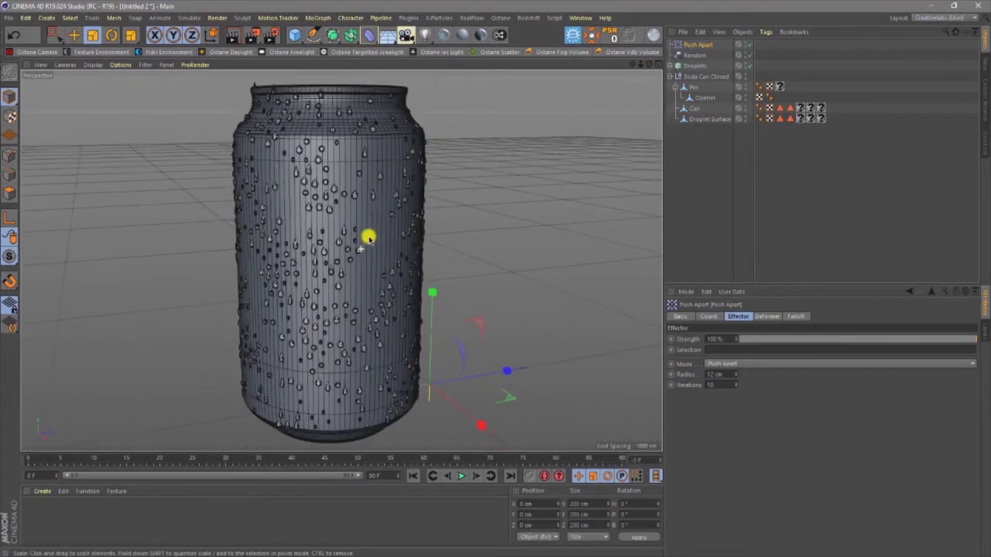
click(500, 17)
click(507, 34)
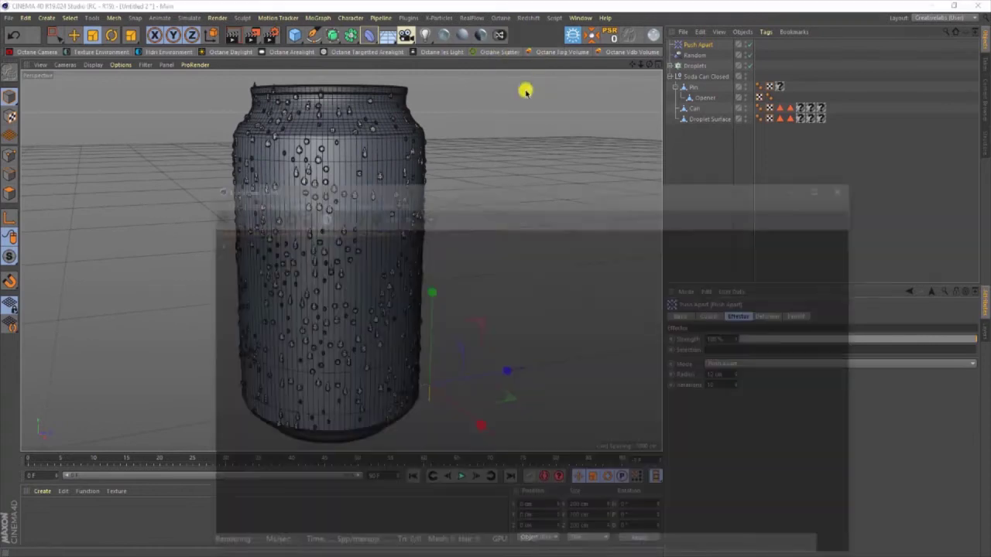
drag(302, 193, 533, 159)
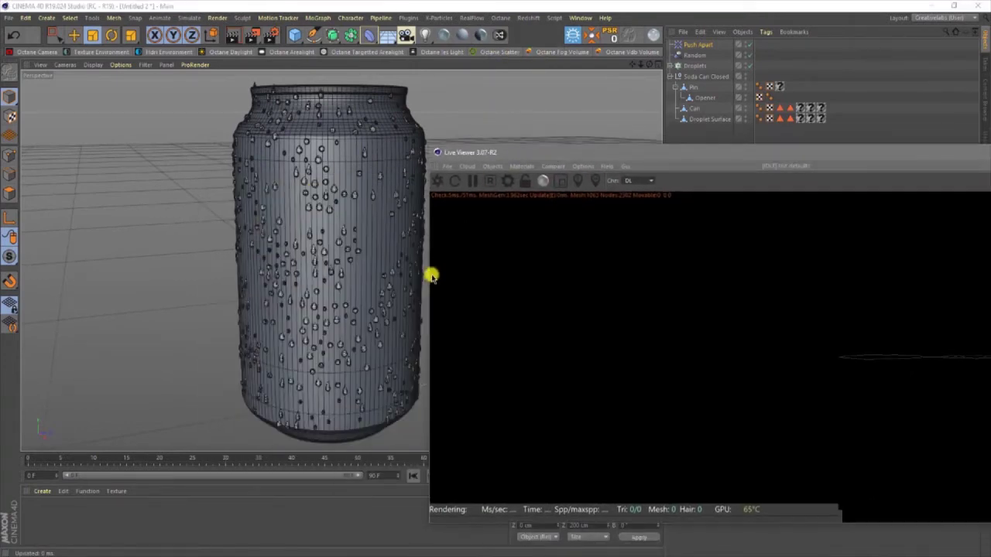
drag(428, 282, 642, 247)
drag(762, 166, 523, 145)
click(444, 167)
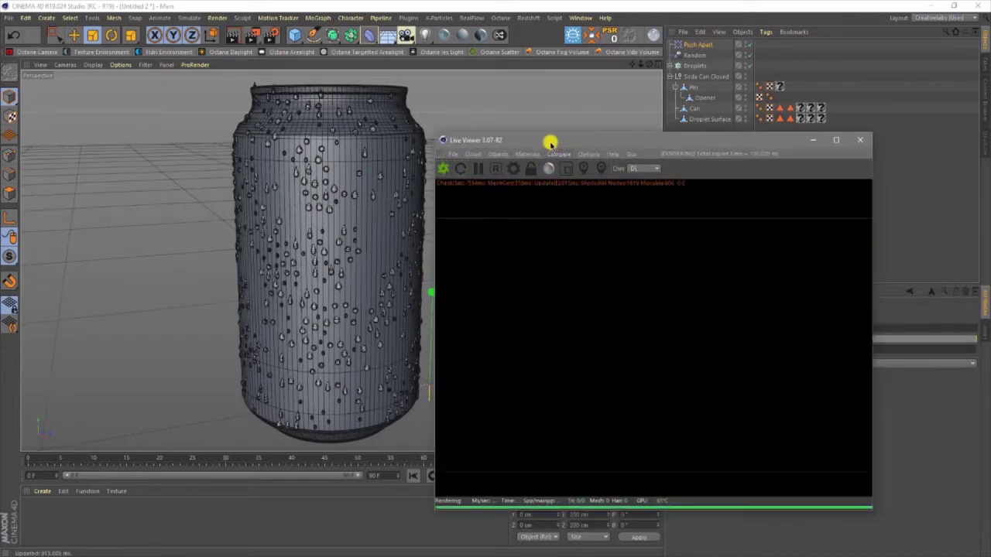
Add an Octane HDRI environment to the scene, with the Live Viewer moved clear of the object list and tag settings.
drag(550, 142, 655, 142)
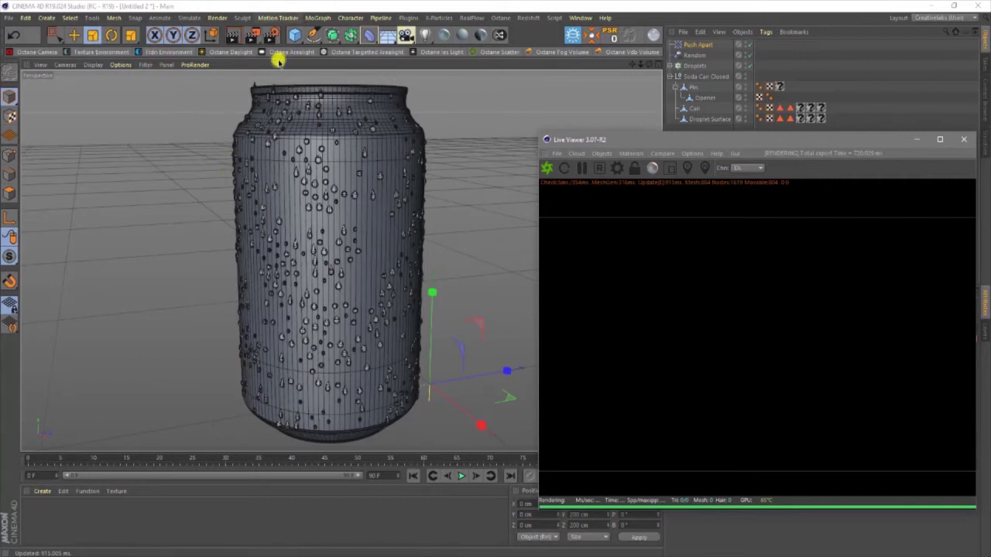
click(167, 52)
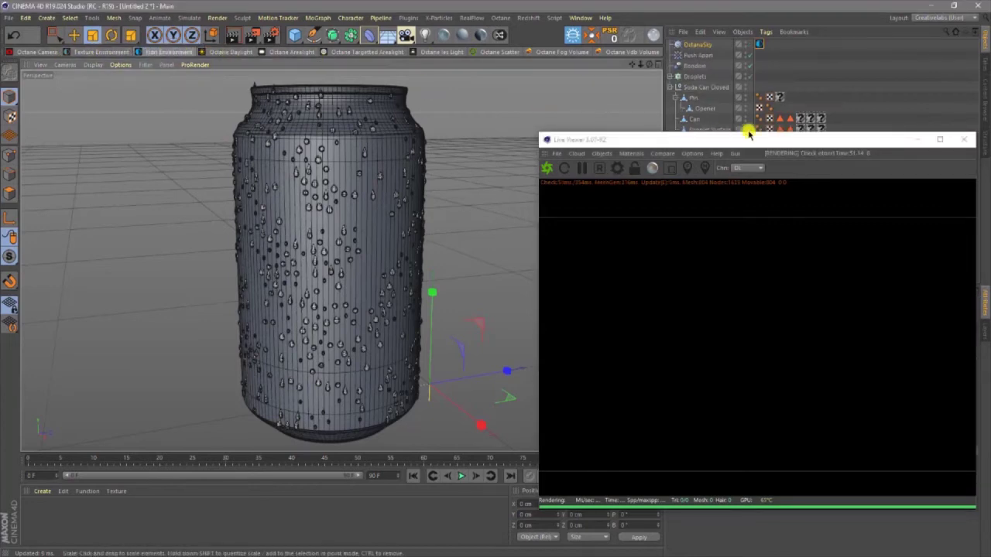
drag(711, 141, 296, 124)
Switch to the Everything file search, search for "hdri" and filter the results to Picture files.
key(alt+Tab)
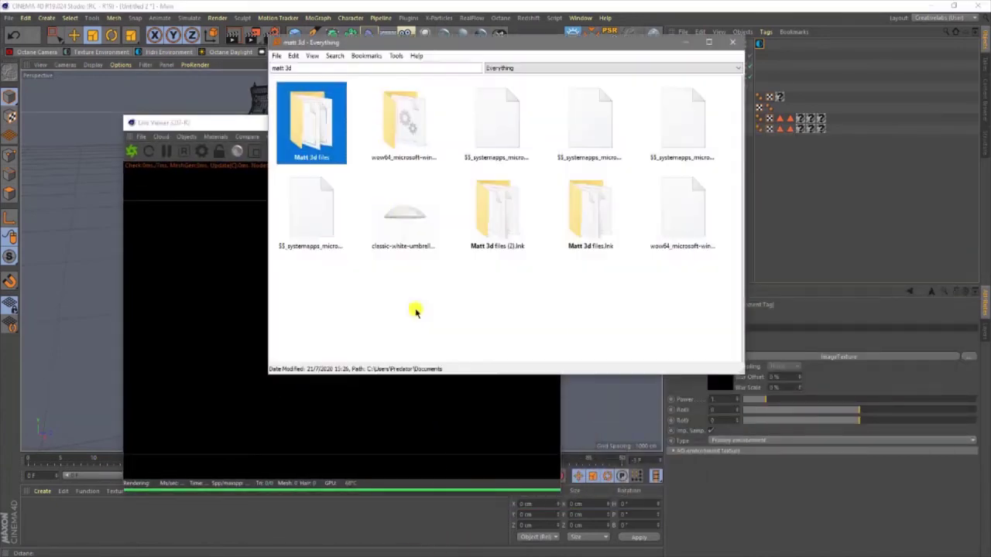
click(308, 68)
text(hdri)
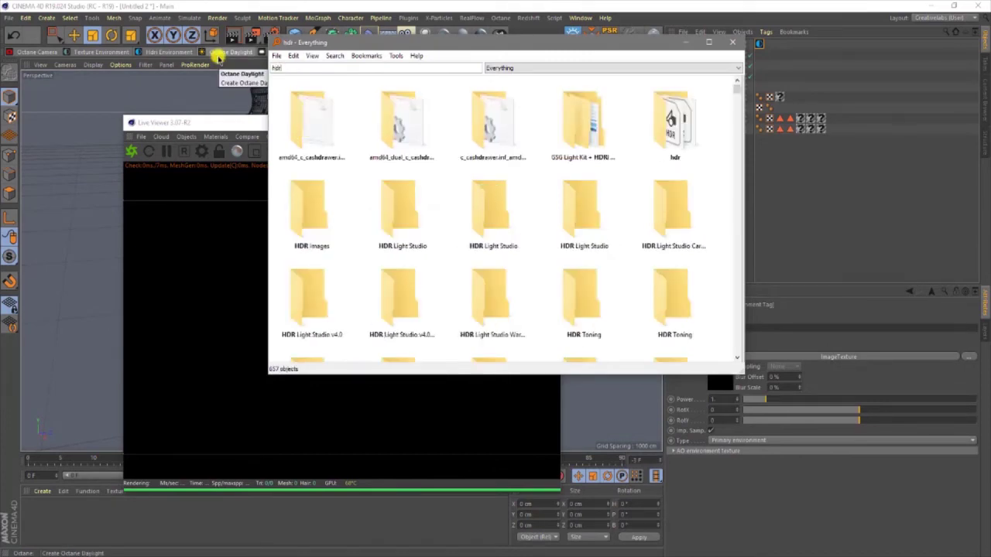
text(i)
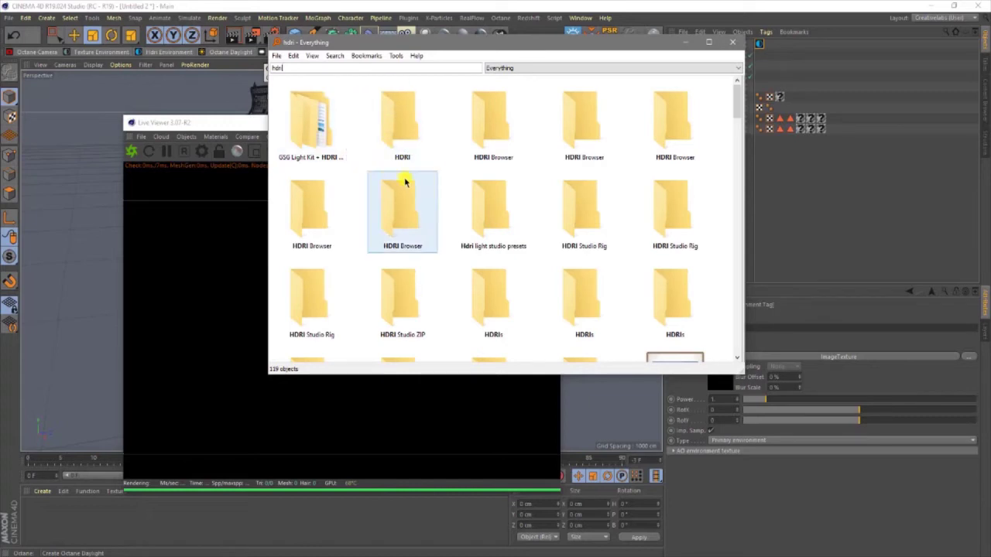
scroll(411, 147, down, 2)
click(514, 68)
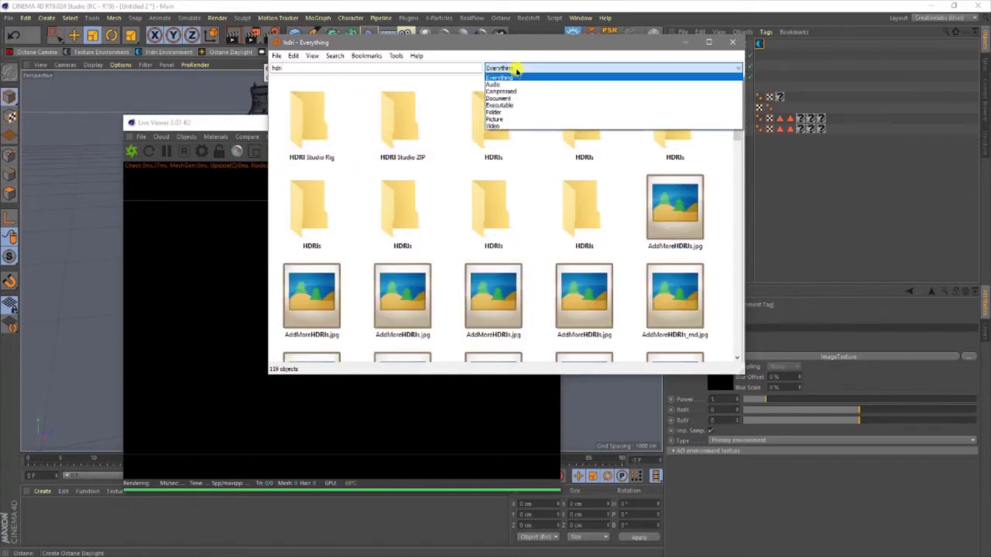
click(494, 120)
scroll(465, 154, down, 3)
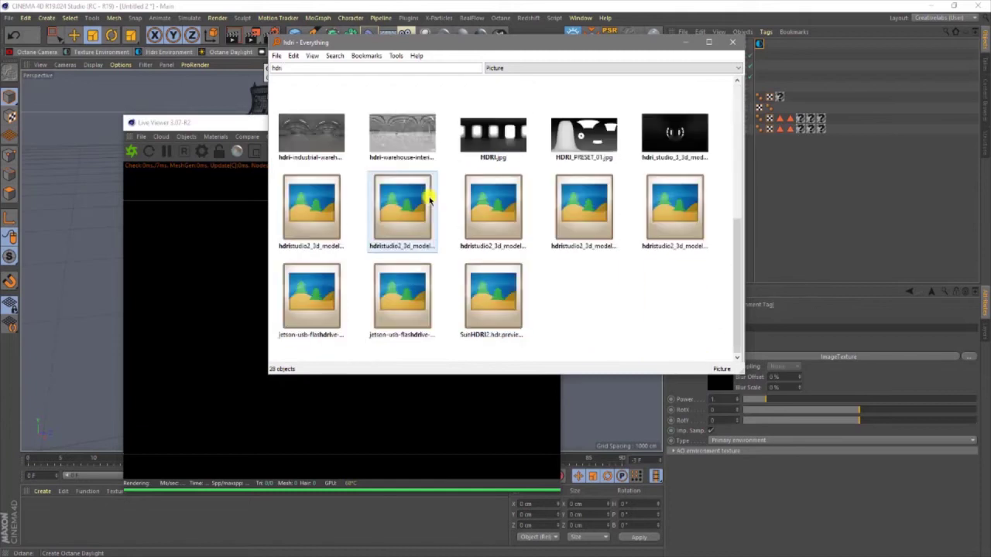
click(529, 136)
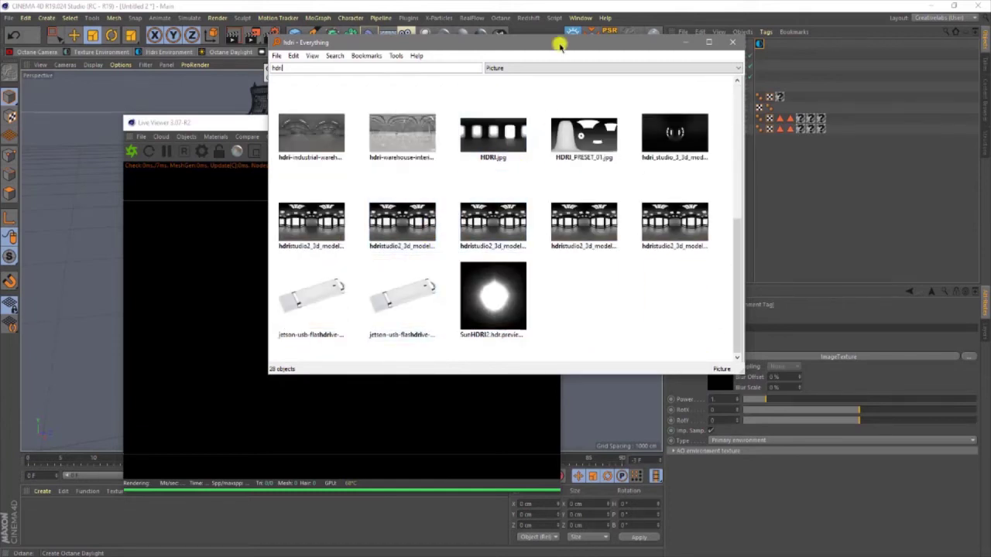
Load the hdristudio2 picture from the Everything results into the HDRI environment's ImageTexture, without copying it to the project location.
drag(509, 48, 400, 71)
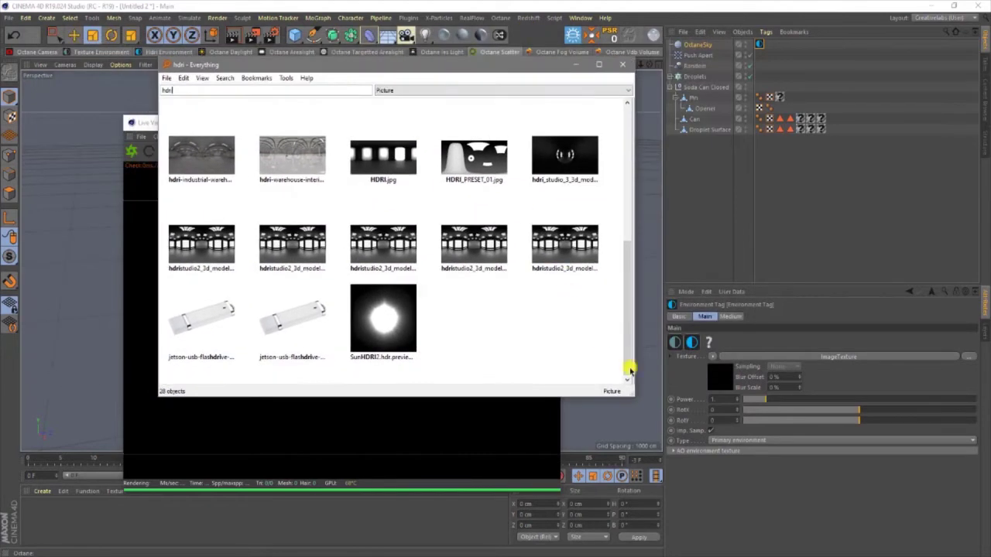
click(672, 356)
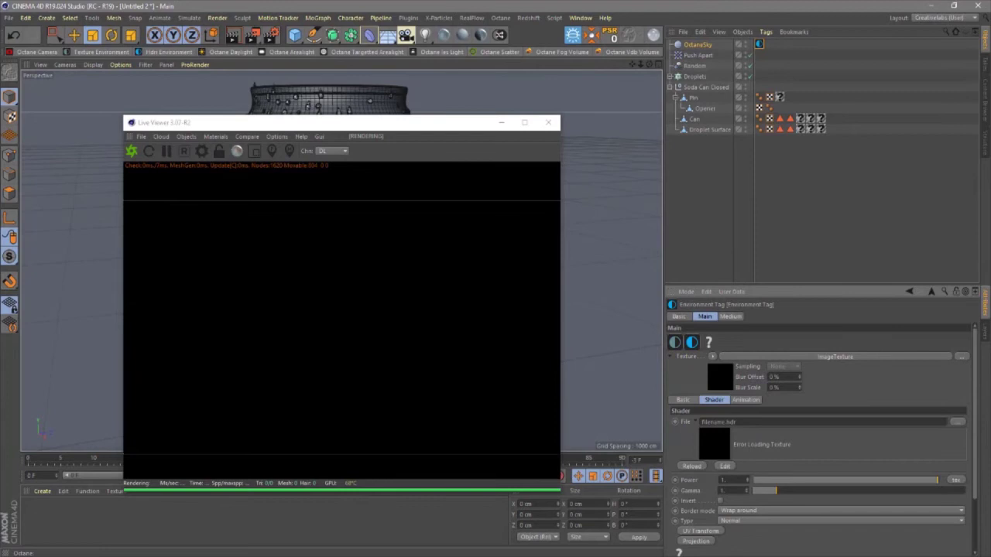
click(429, 556)
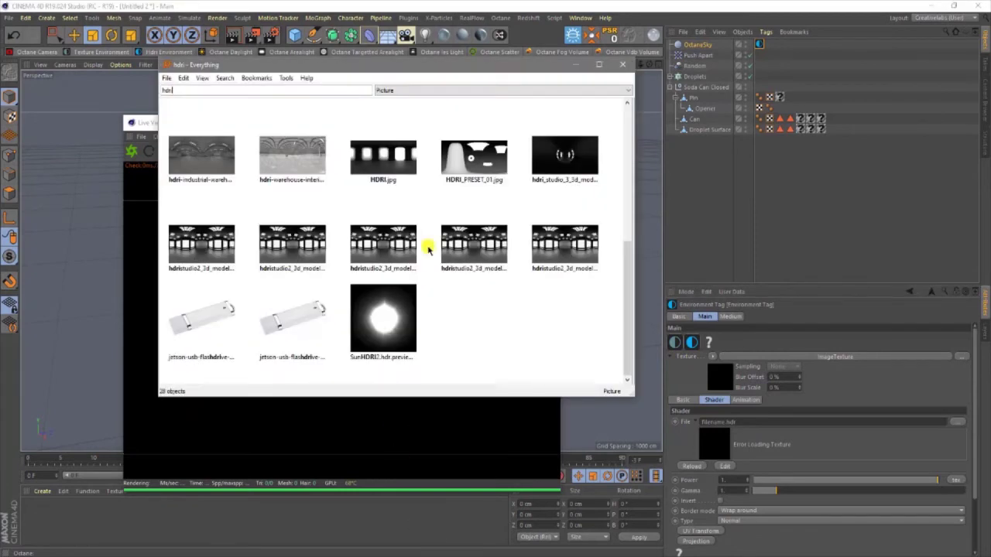
drag(370, 245, 732, 426)
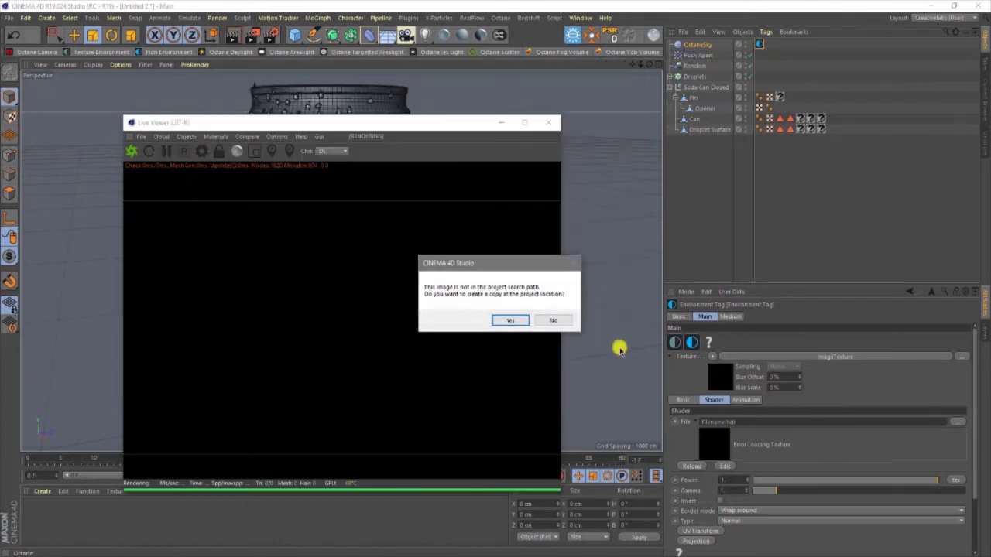
click(553, 321)
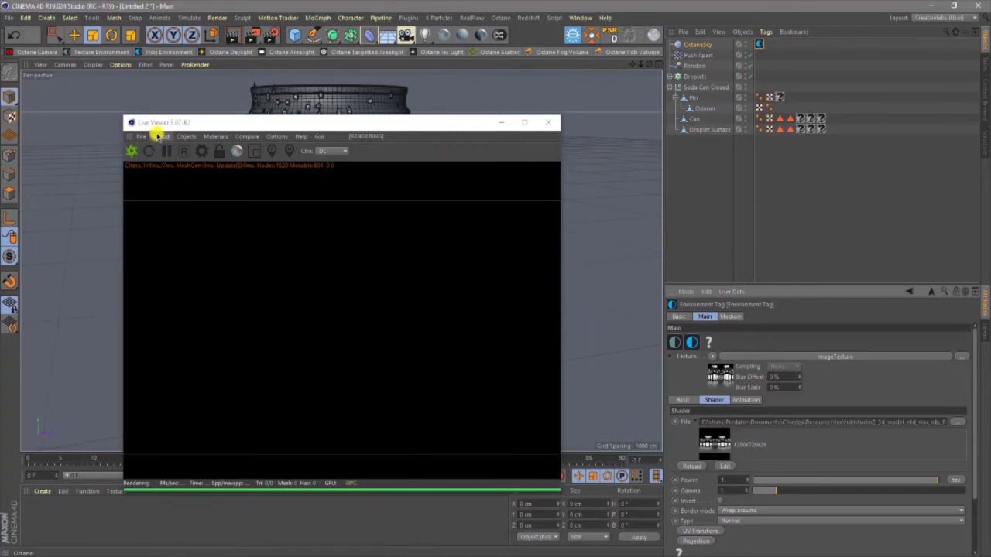
Move the Live Viewer clear of the can, restart the live render and orbit the camera to a slightly higher view.
drag(178, 125, 577, 164)
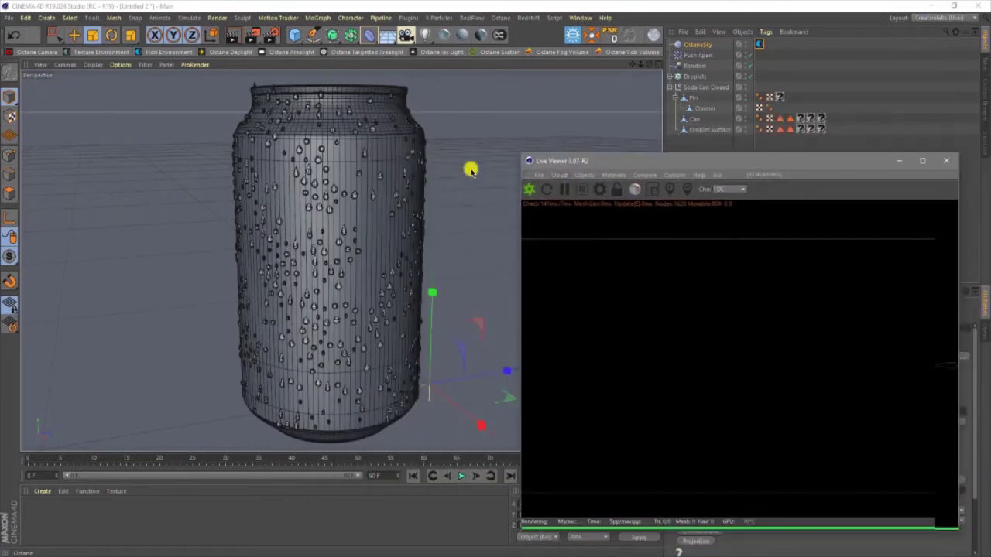
click(528, 190)
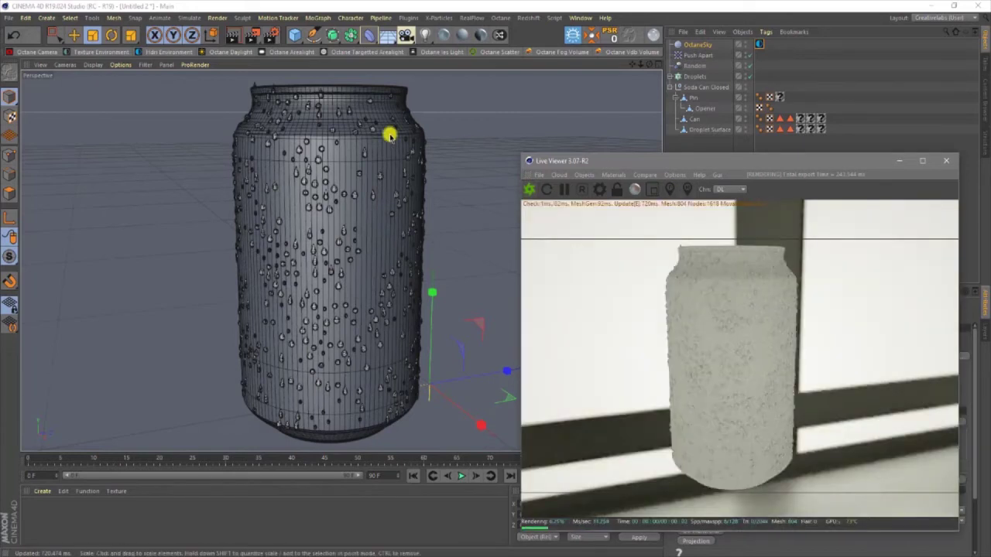
drag(647, 67, 496, 281)
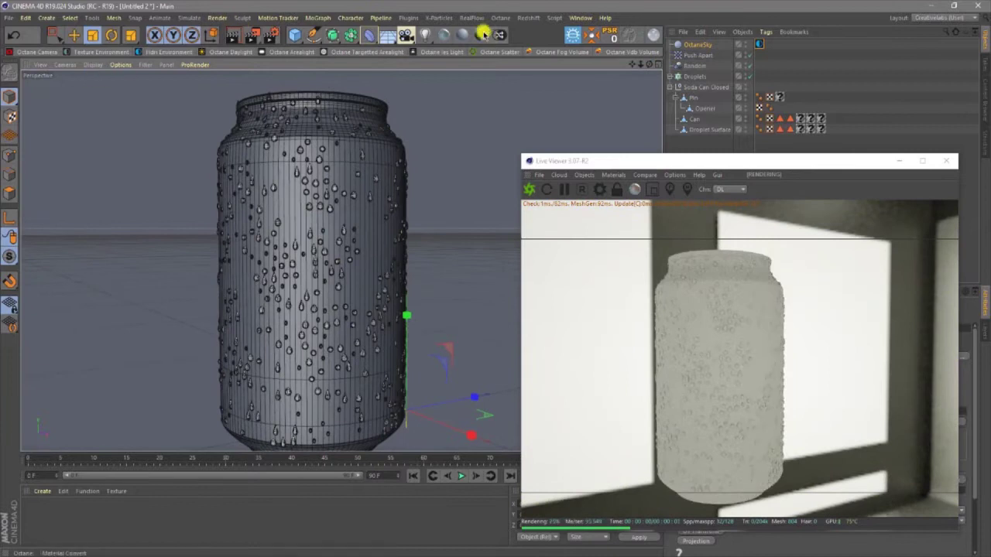
Create an Octane glossy material and set its diffuse color to black, with a brightness value of 0%.
click(442, 35)
double_click(31, 509)
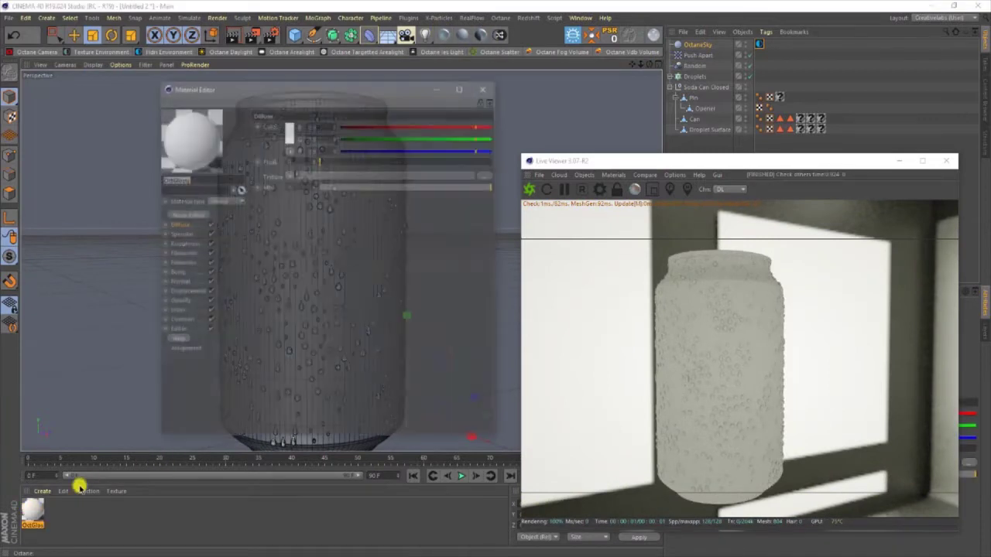
click(285, 128)
click(249, 148)
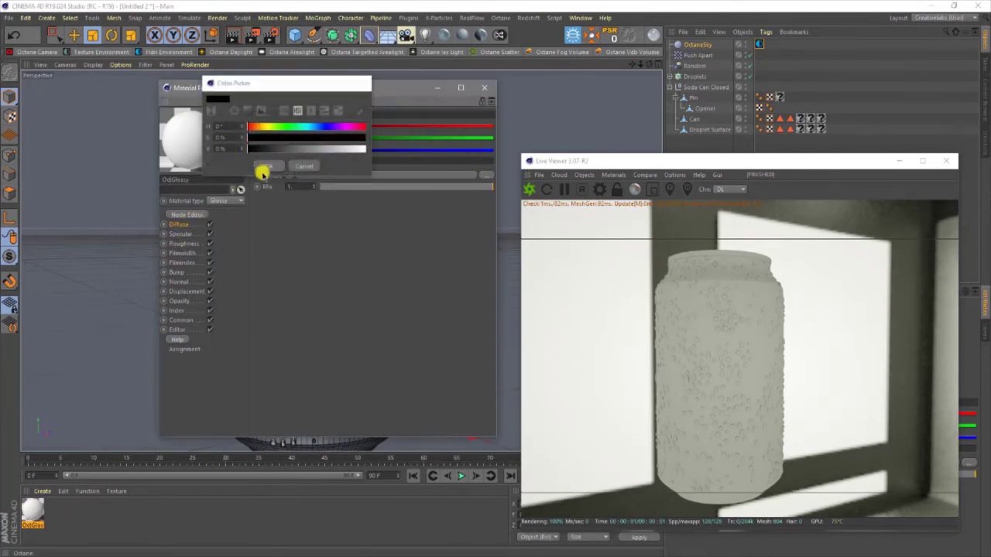
click(264, 167)
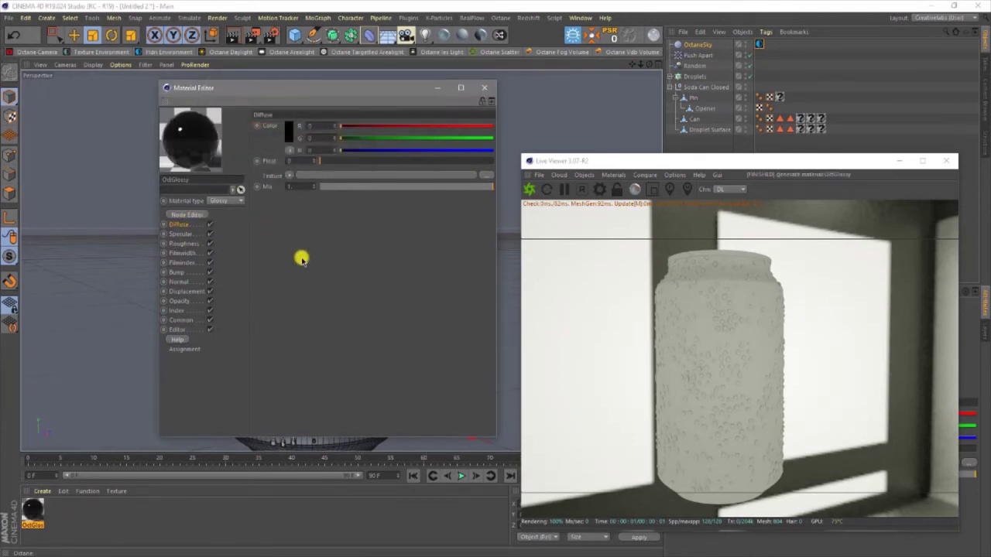
Add an Octane ImageTexture to the glossy material's Specular channel and bring up the Downloads folder beside the texture's shader settings.
click(180, 233)
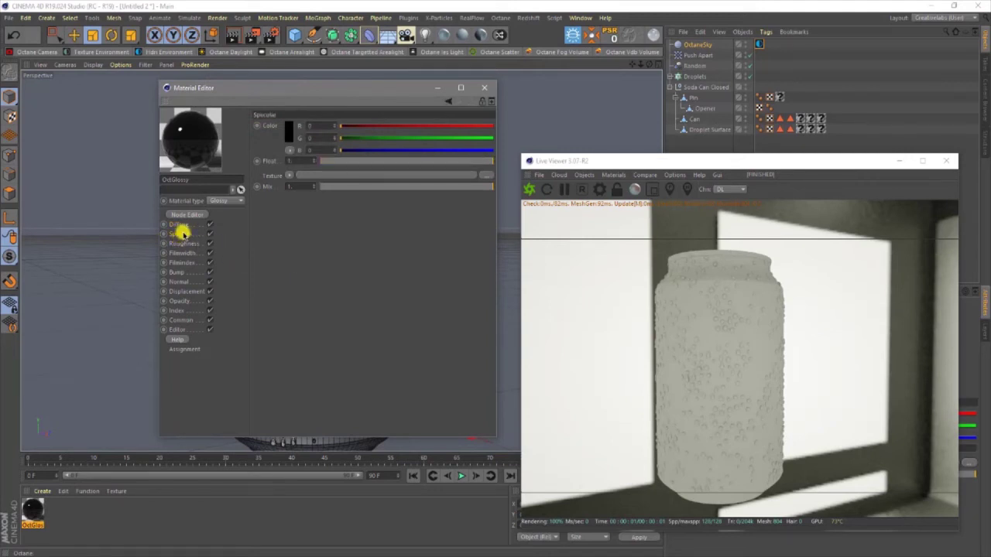
click(286, 178)
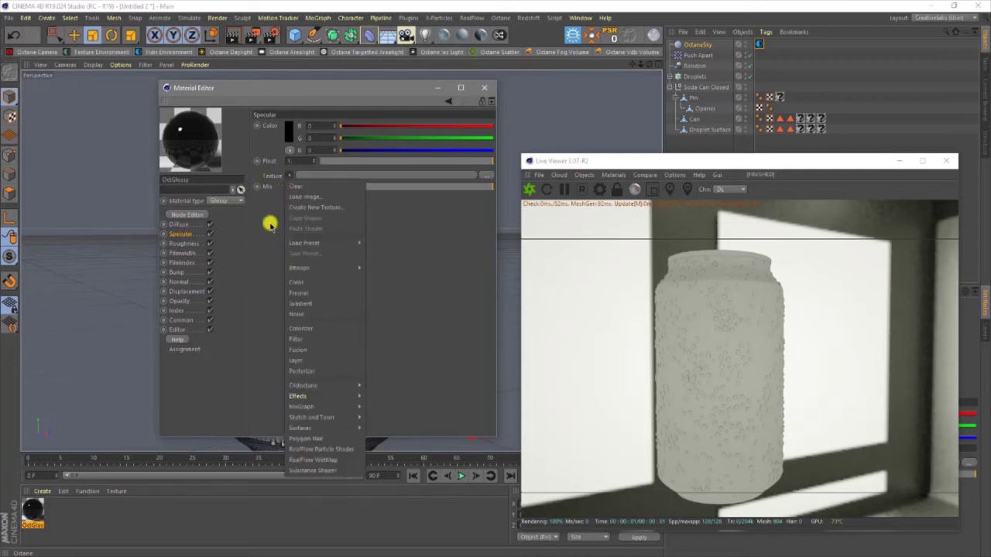
mouse_move(331, 267)
mouse_move(355, 382)
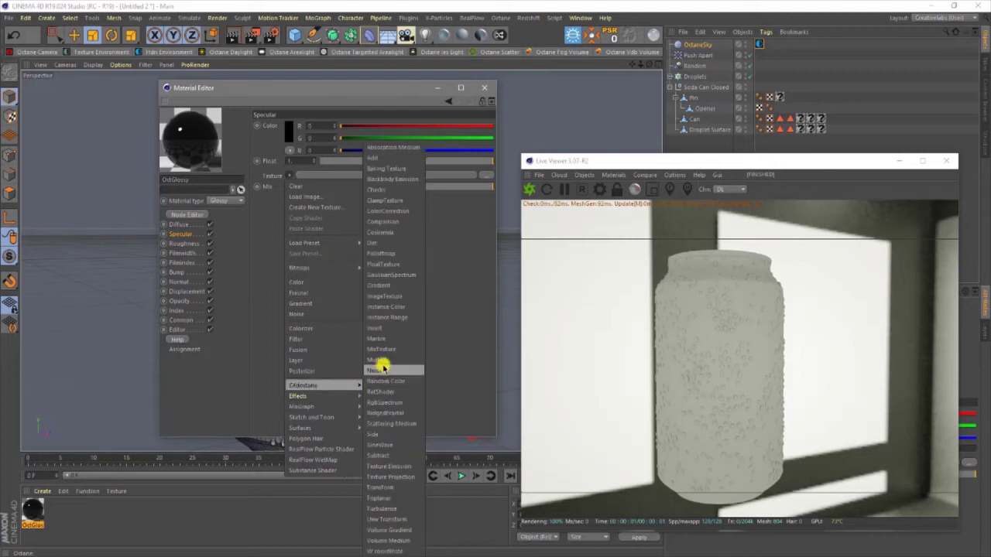
click(391, 297)
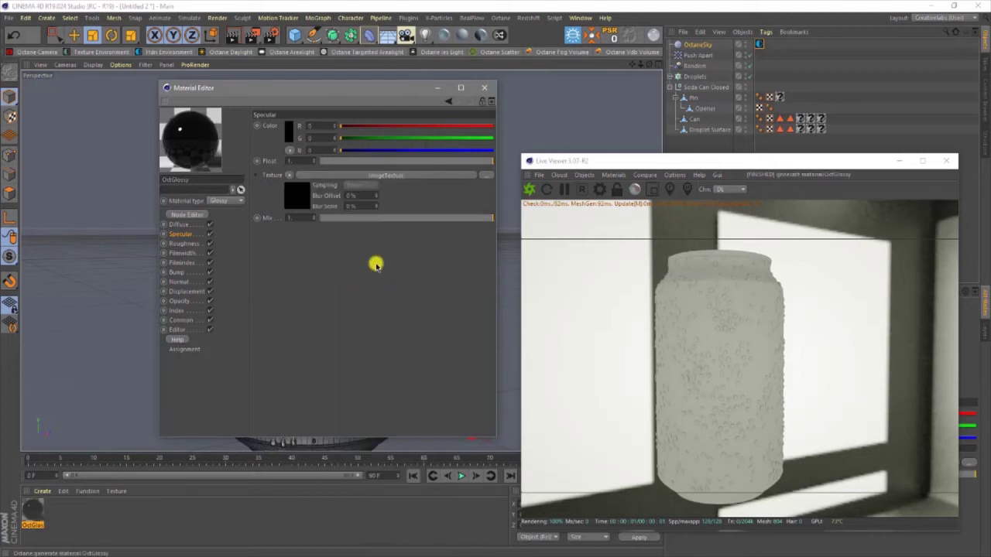
click(258, 178)
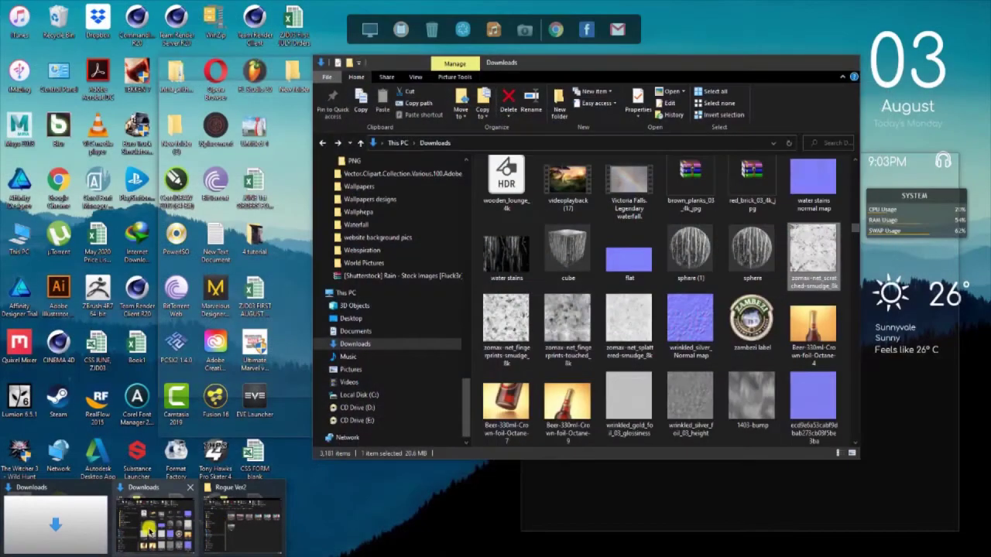
click(158, 520)
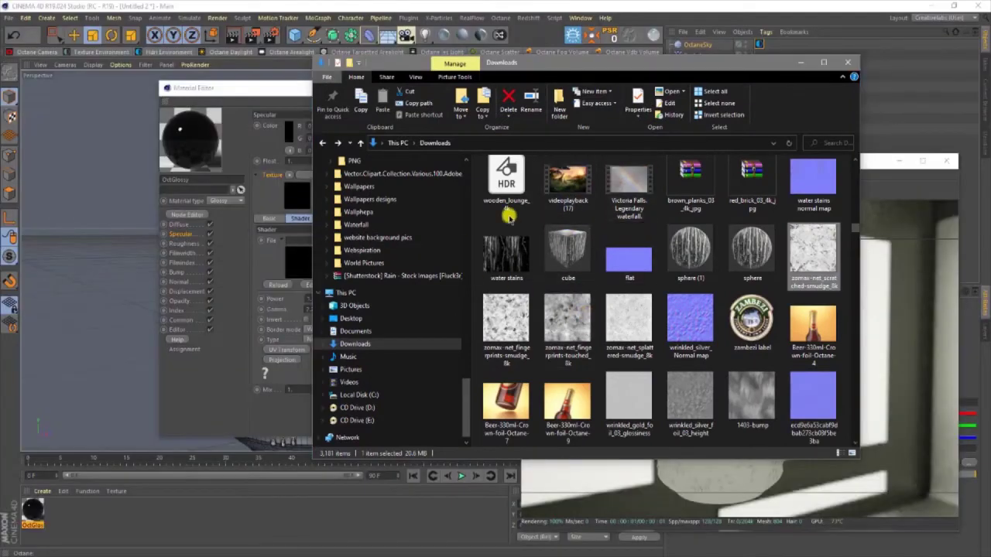
drag(551, 70, 681, 103)
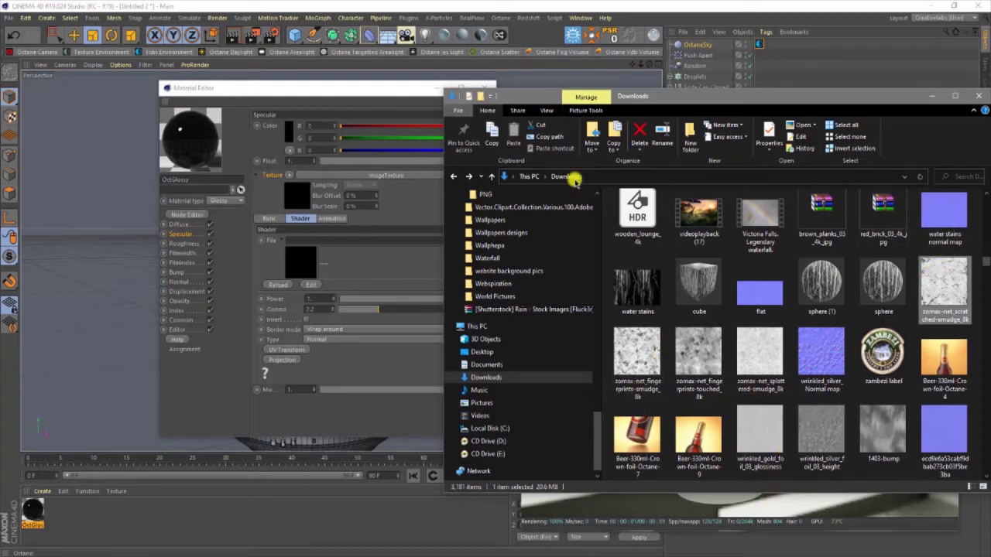
Add an Octane ImageTexture to the glossy material's Roughness channel and open the texture's shader settings.
click(177, 243)
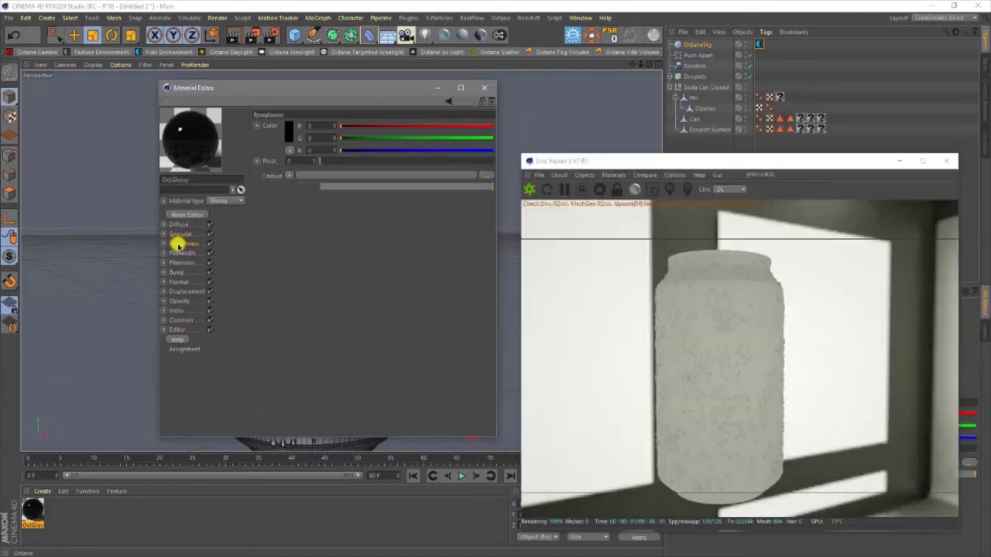
click(286, 175)
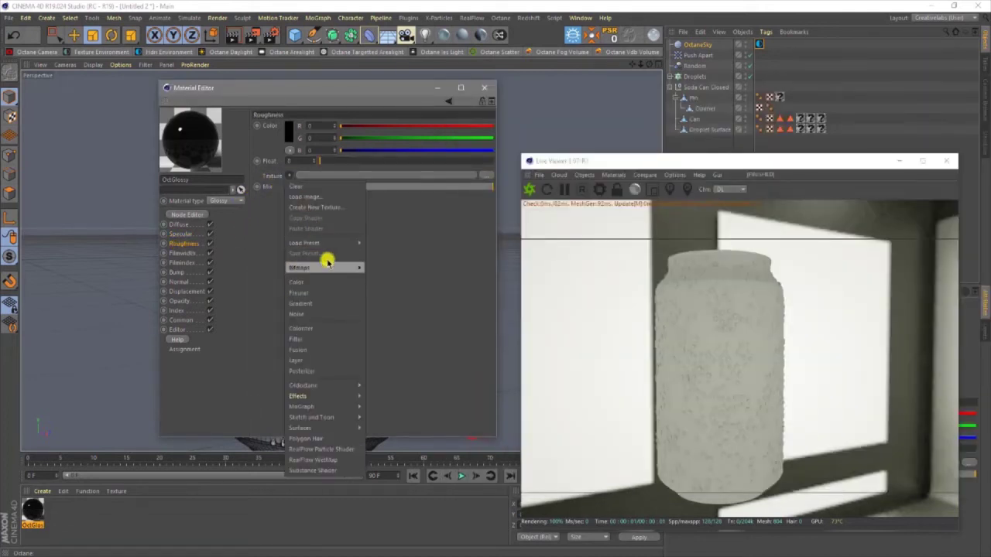
mouse_move(345, 271)
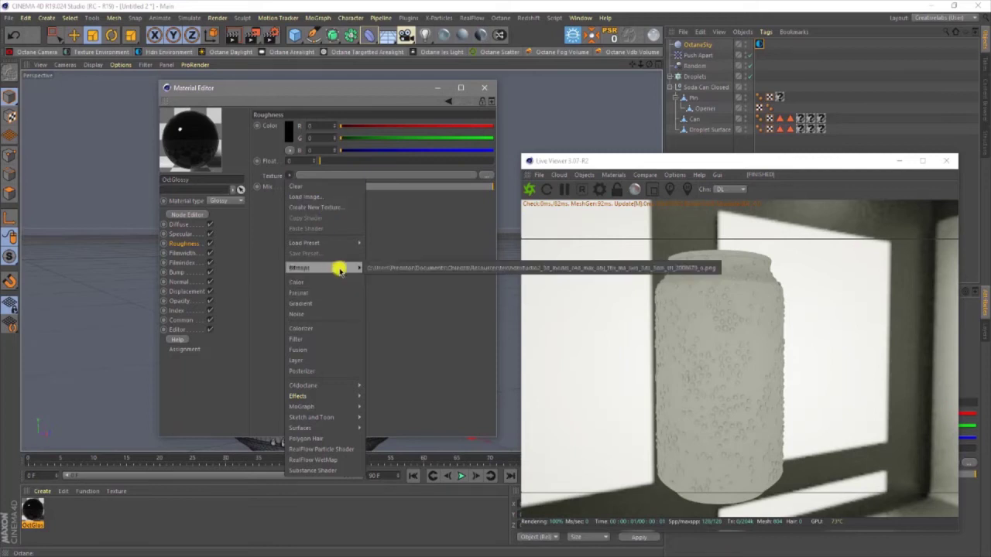
mouse_move(345, 385)
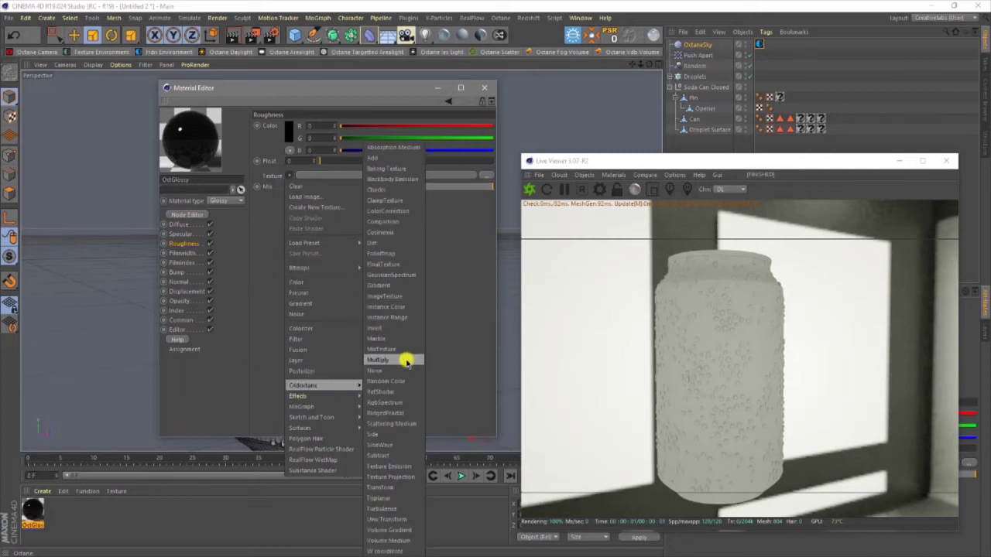
click(394, 298)
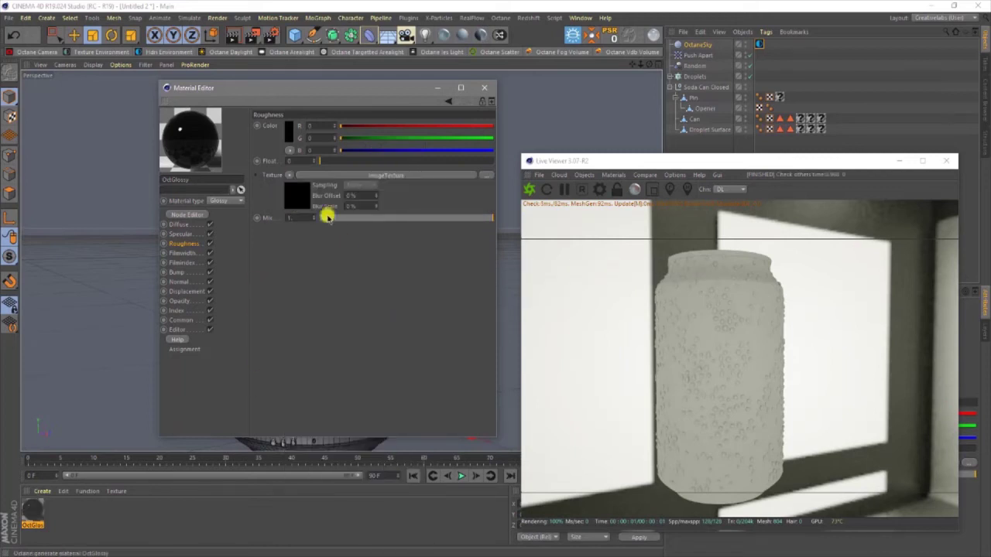
click(259, 175)
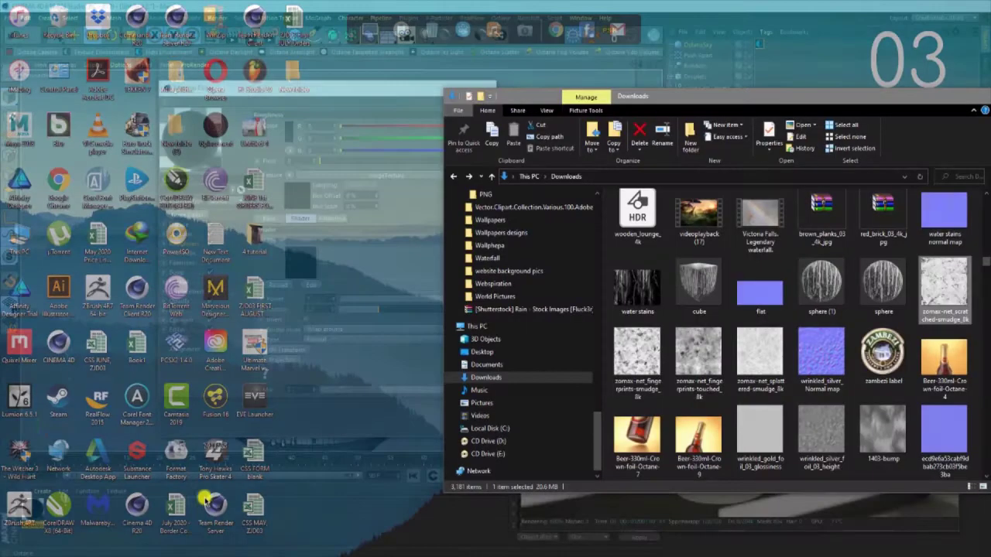
Preview the fingerprint textures in Downloads and load zomax-net_fingerprints-smudge_8k as the roughness image, without copying it to the project location.
click(210, 505)
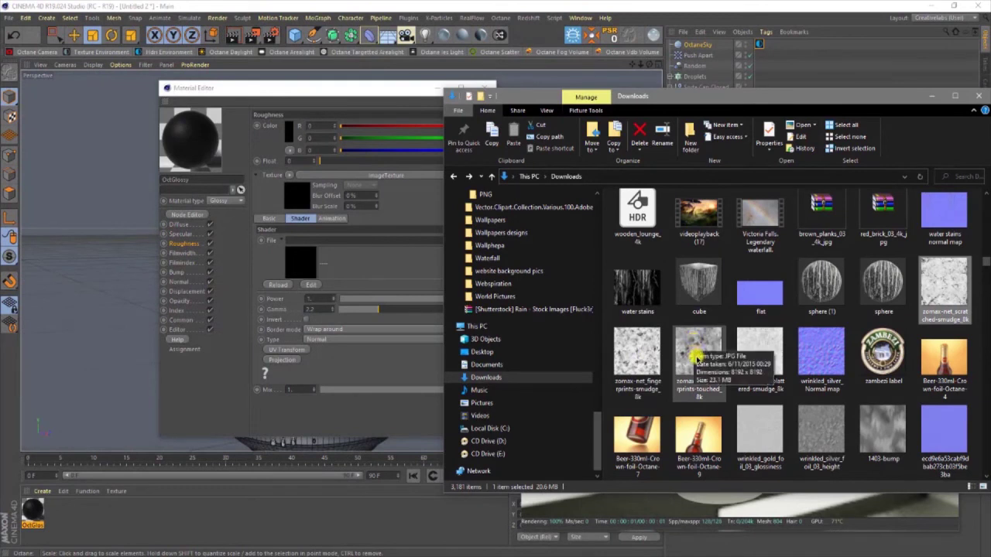
double_click(623, 360)
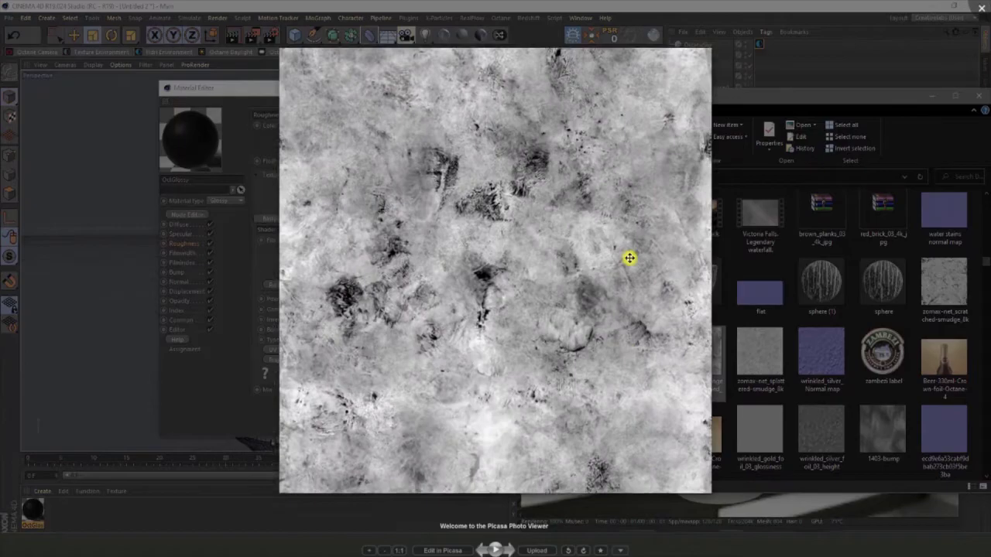
key(Escape)
key(Right)
key(Return)
key(Escape)
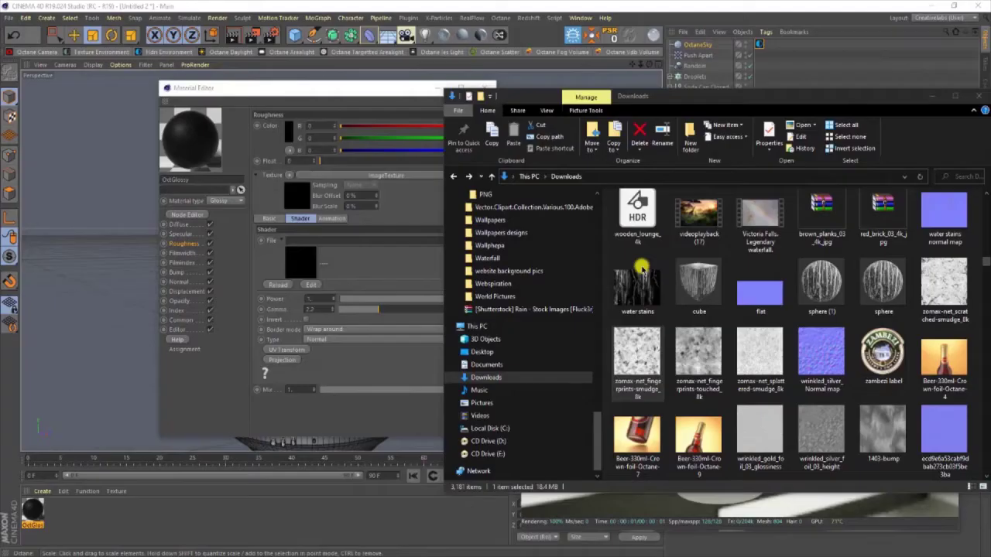
drag(631, 332, 341, 247)
click(553, 320)
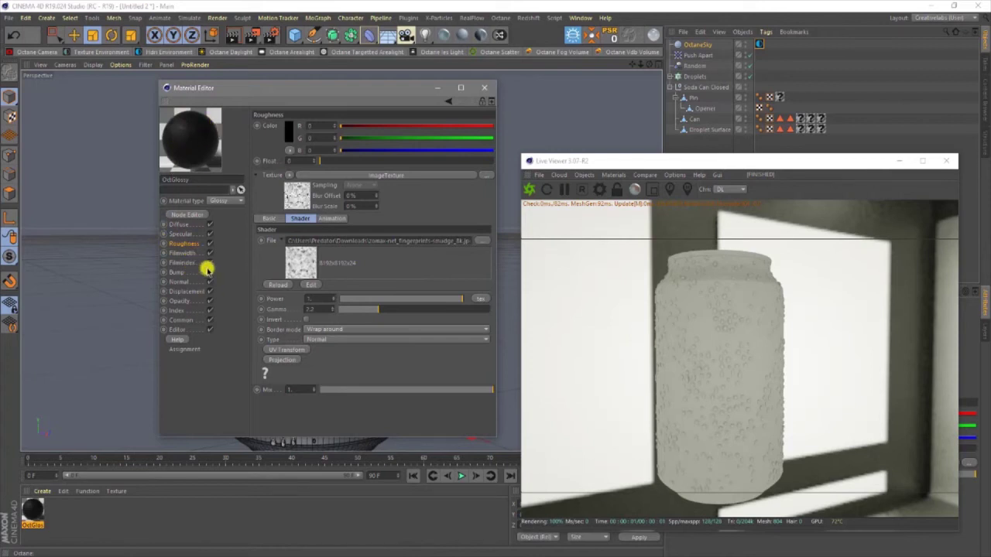
Add an Octane ImageTexture to the glossy material's Bump channel and open the texture's shader settings.
click(179, 253)
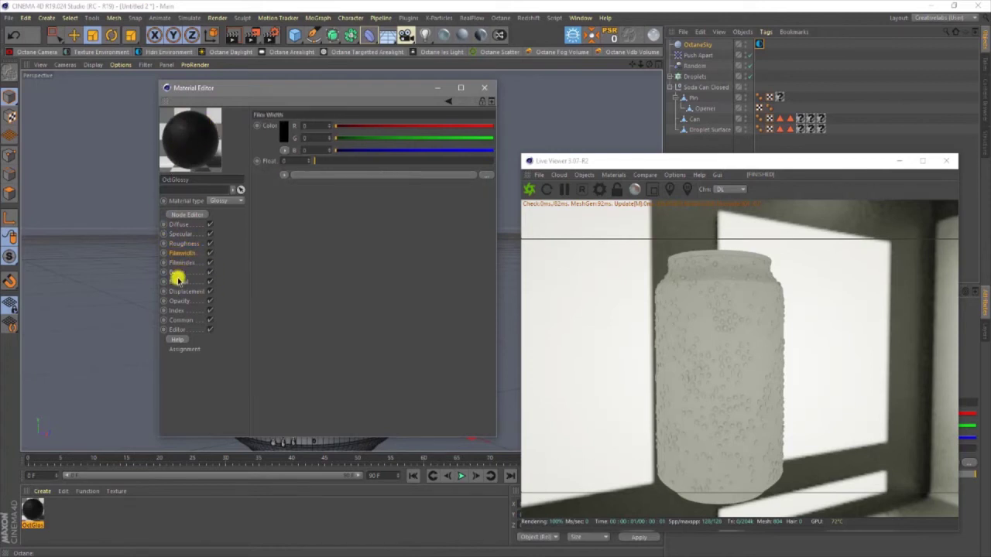
click(175, 272)
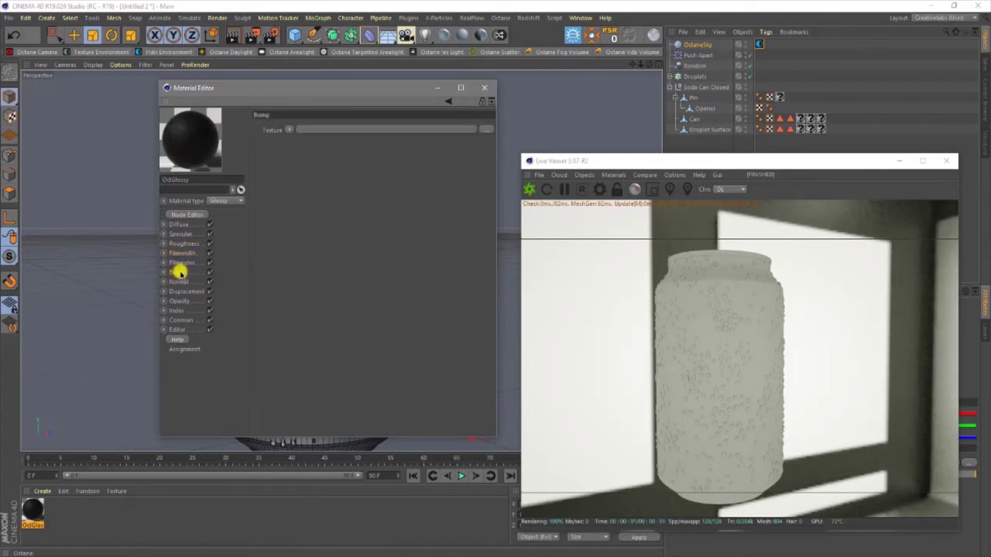
click(286, 131)
mouse_move(345, 339)
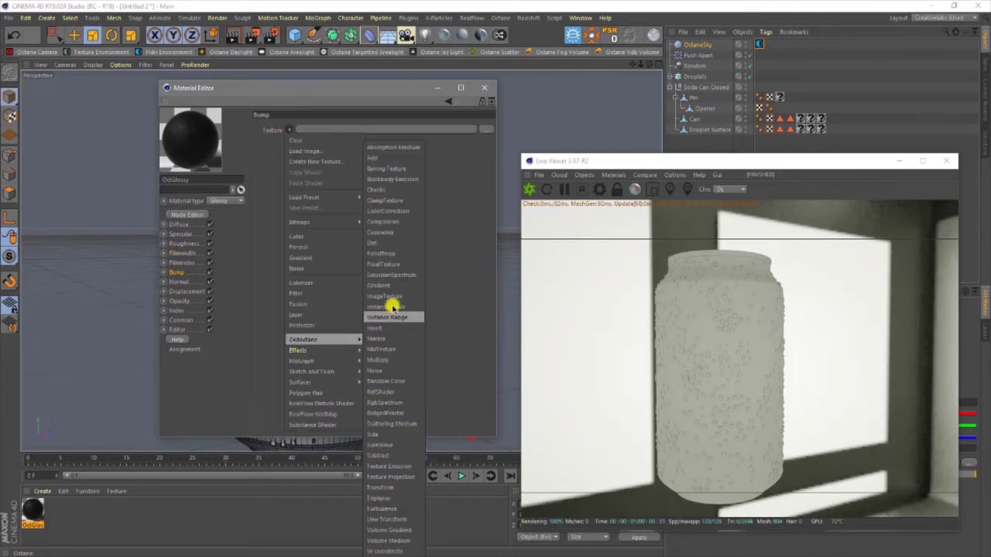
click(389, 298)
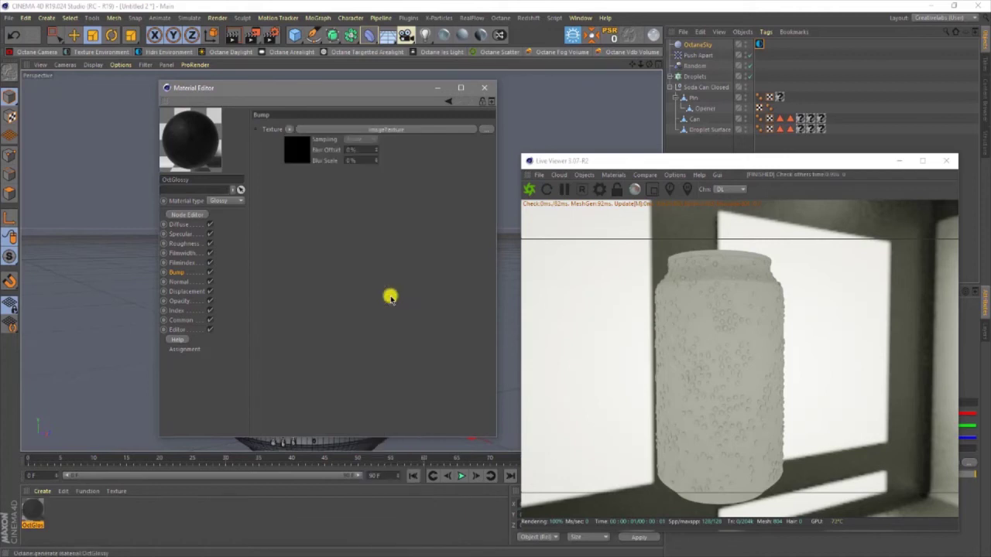
click(258, 129)
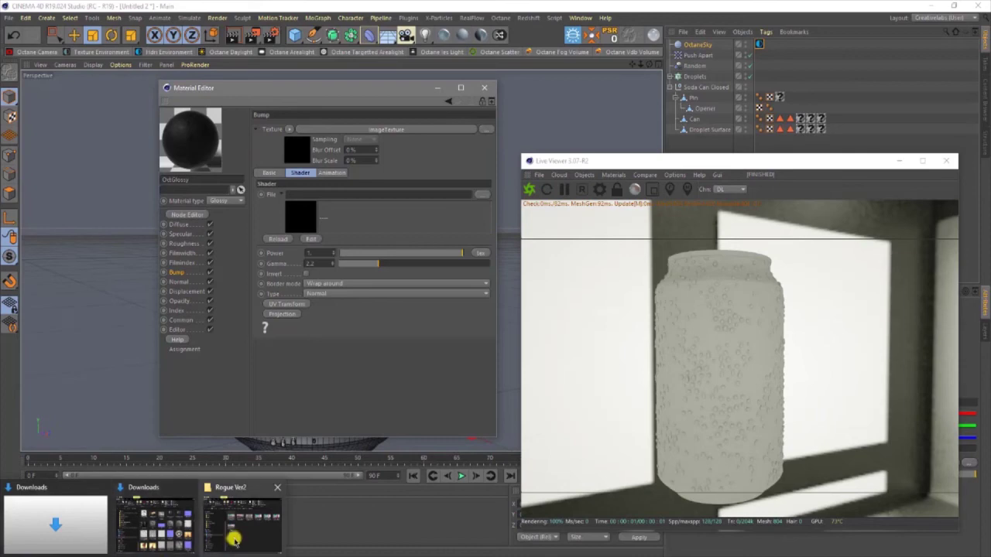
Try loading zomax-net_fingerprints-smudge_8k from Downloads as the bump image without copying it to the project location, and undo the load.
click(180, 532)
click(180, 533)
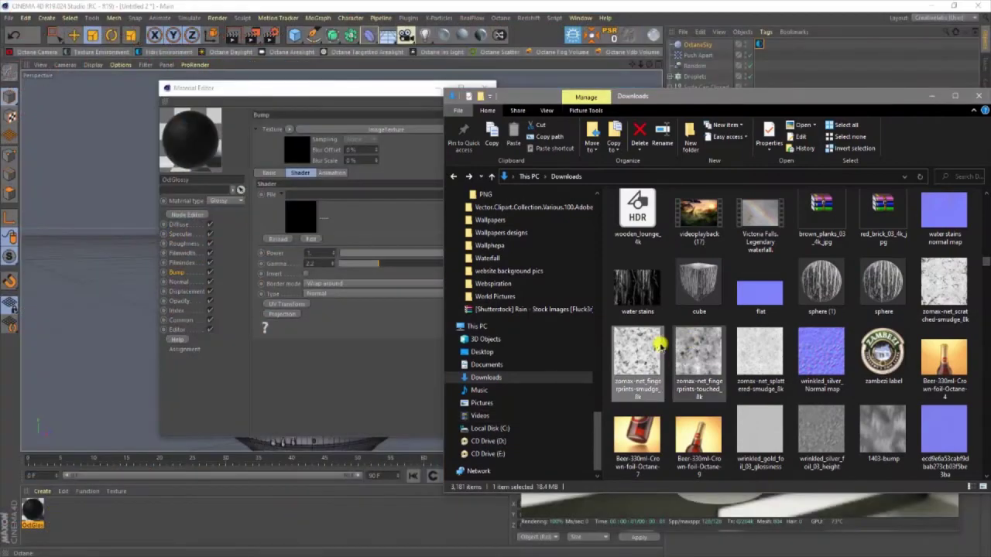
drag(631, 353, 366, 235)
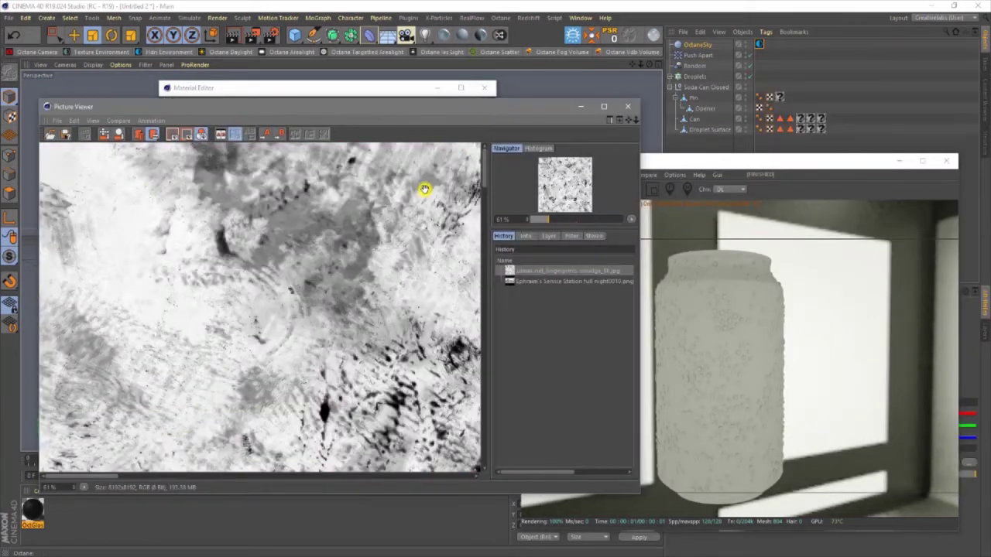
click(580, 106)
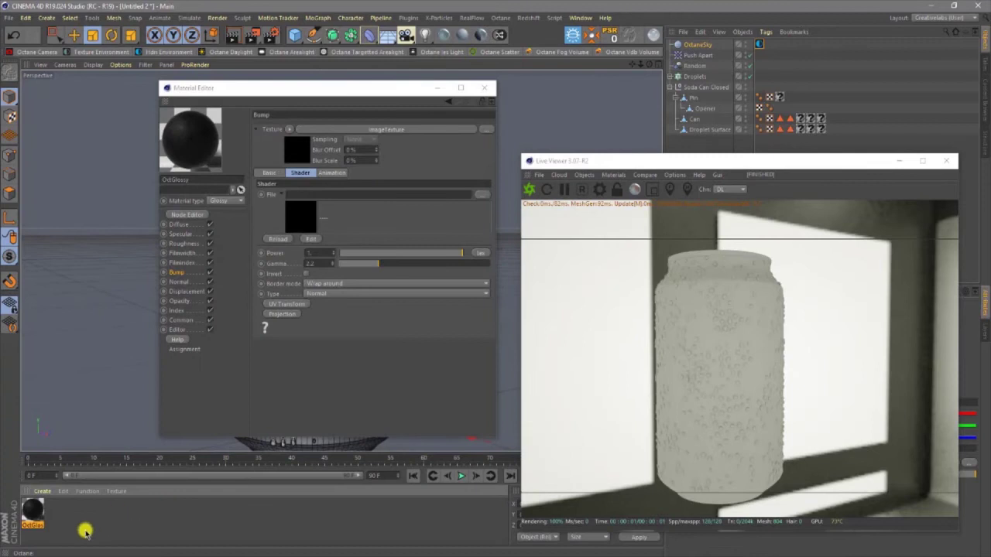
mouse_move(66, 542)
click(158, 511)
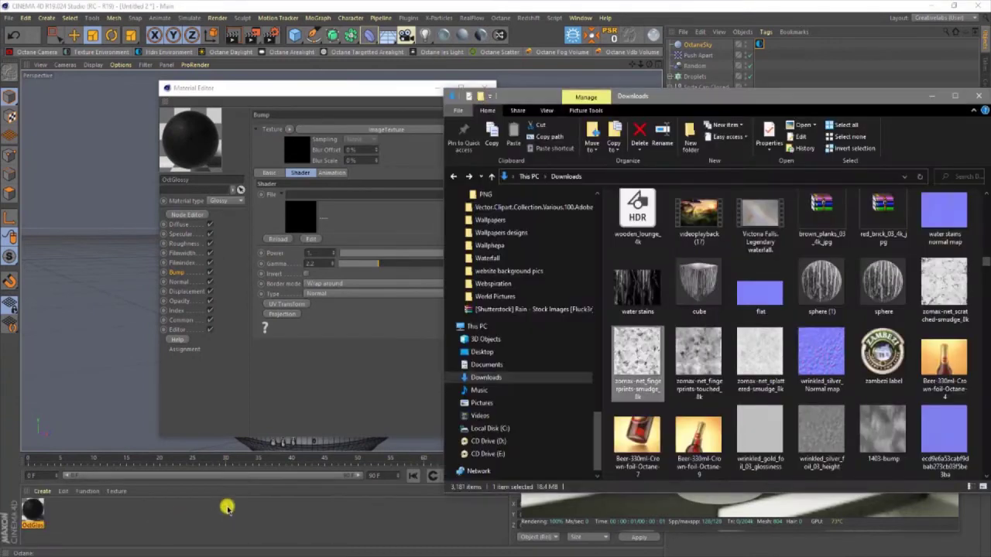
drag(620, 373, 325, 199)
click(551, 320)
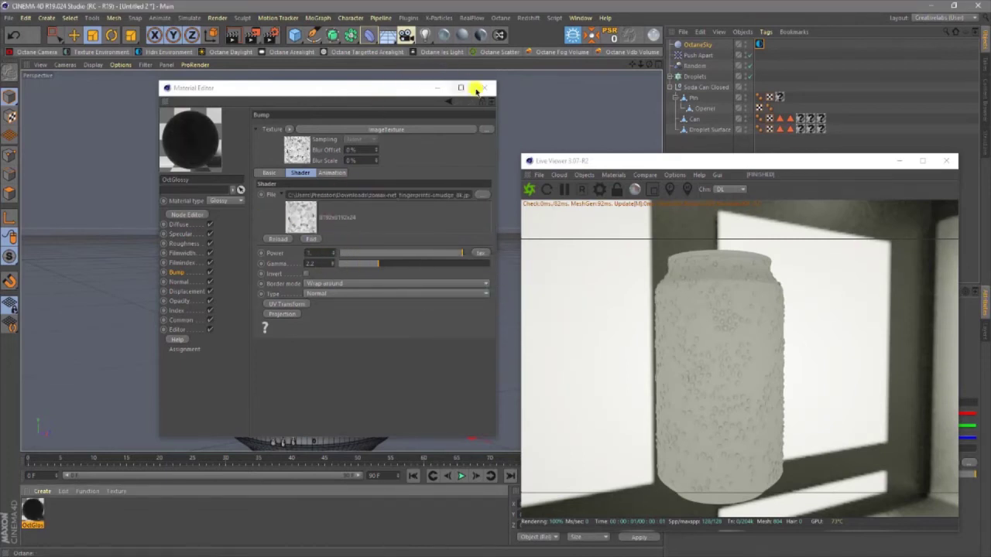
click(414, 172)
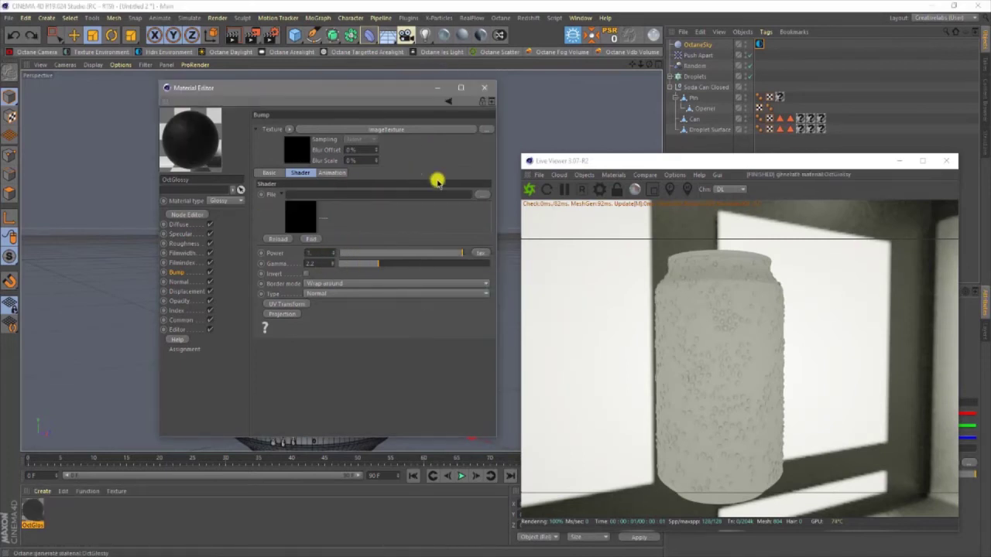
Put away the Live Viewer and Material Editor, and assign the black glossy material to the Droplet Surface object.
click(895, 162)
click(485, 87)
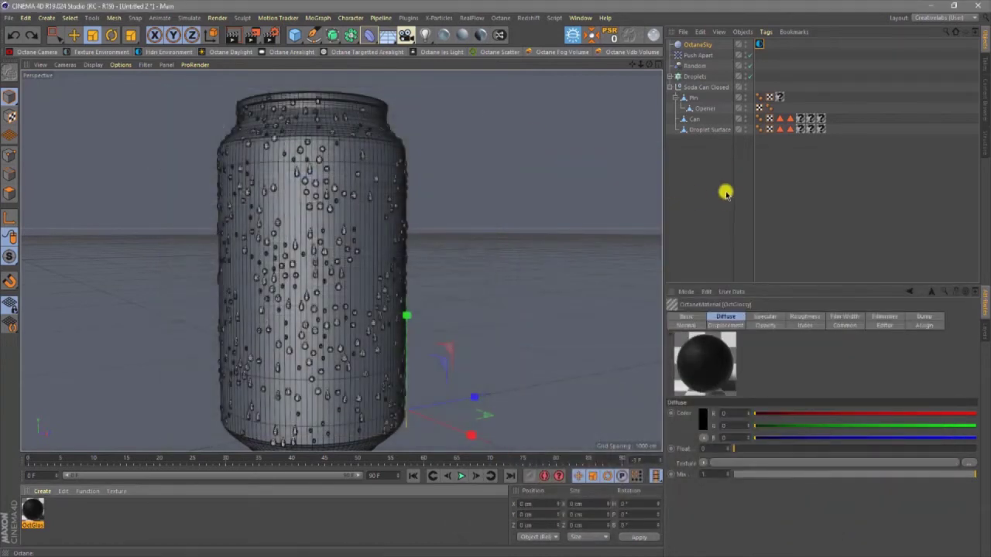
click(694, 144)
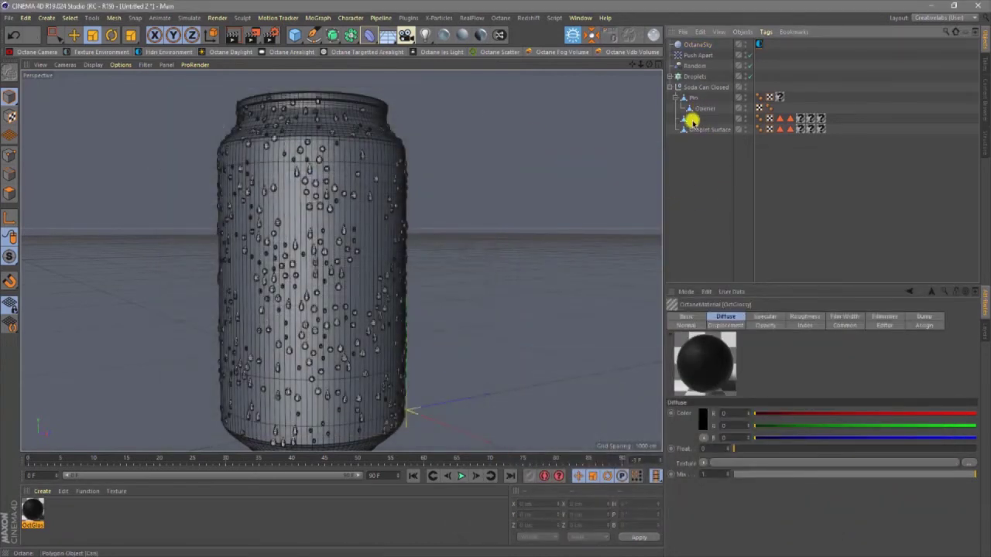
click(696, 128)
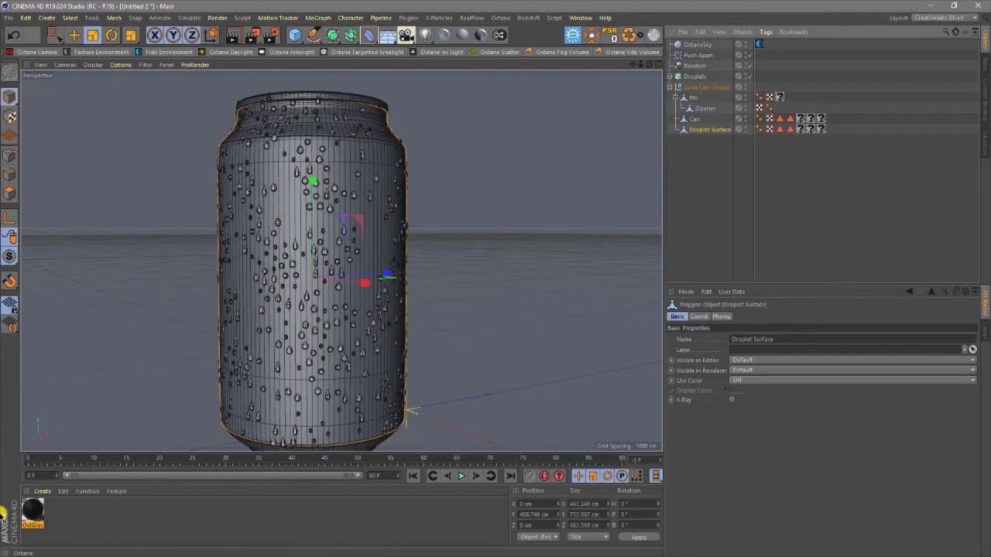
drag(26, 526, 49, 508)
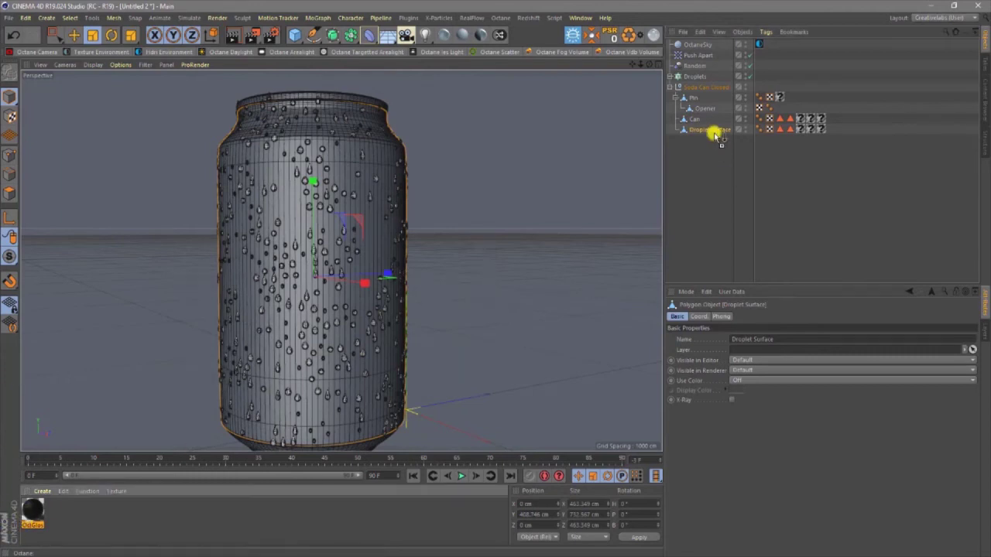
drag(712, 132, 709, 129)
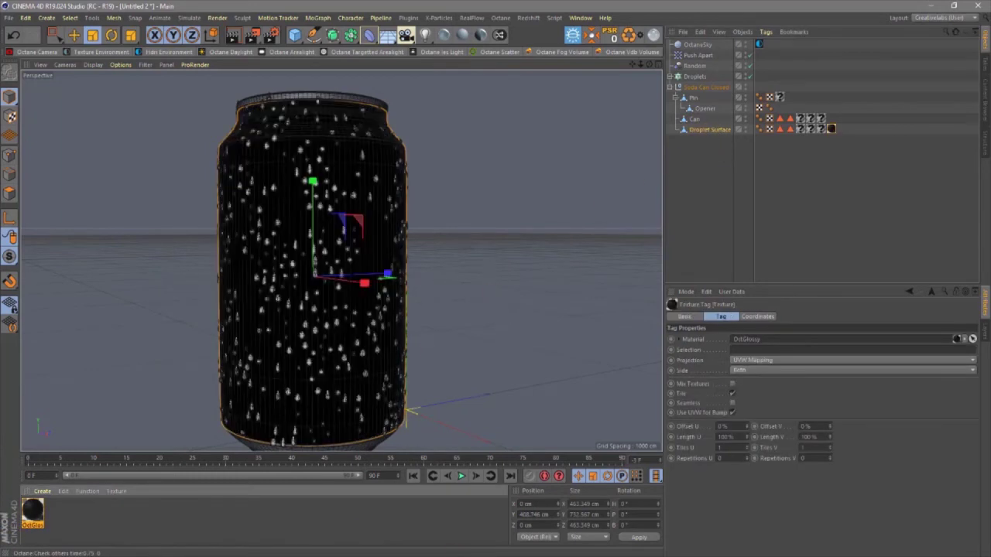
Restart the Live Viewer render and replace the Can object's last missing material with the black glossy material.
click(442, 513)
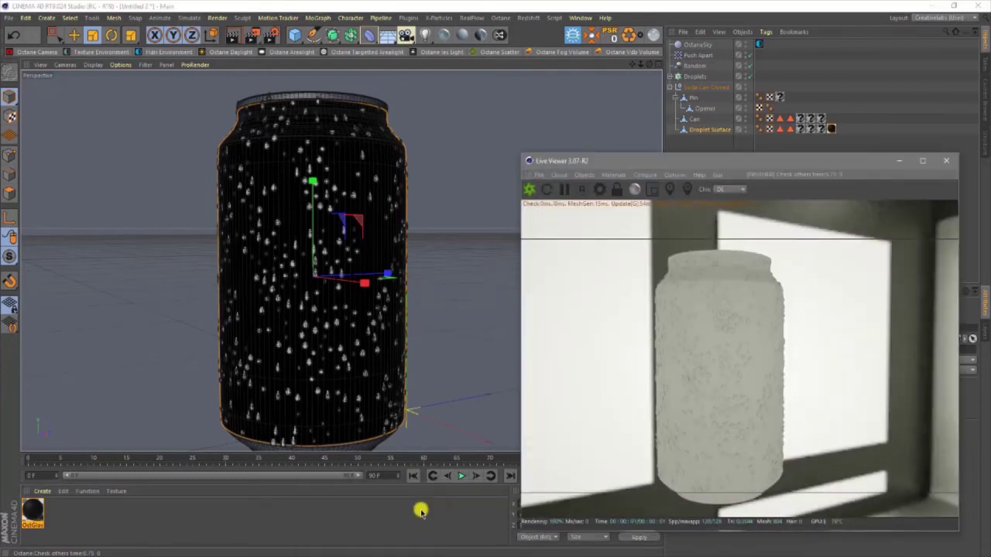
drag(624, 164, 588, 159)
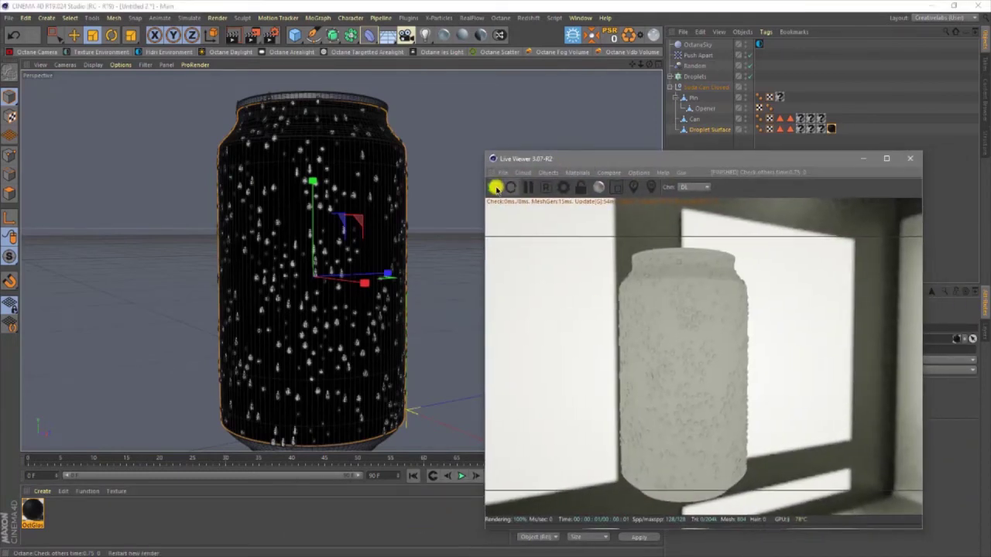
click(494, 187)
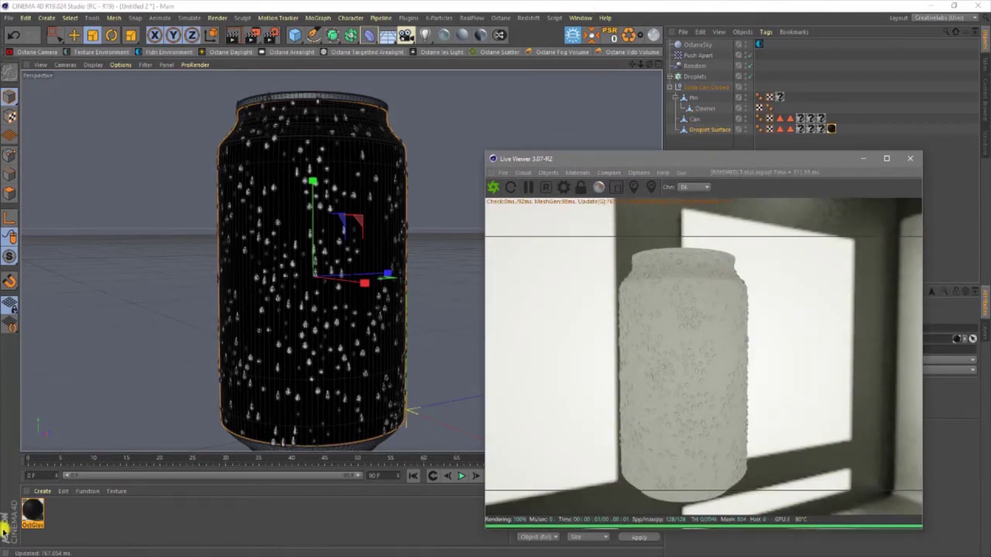
drag(31, 507, 821, 117)
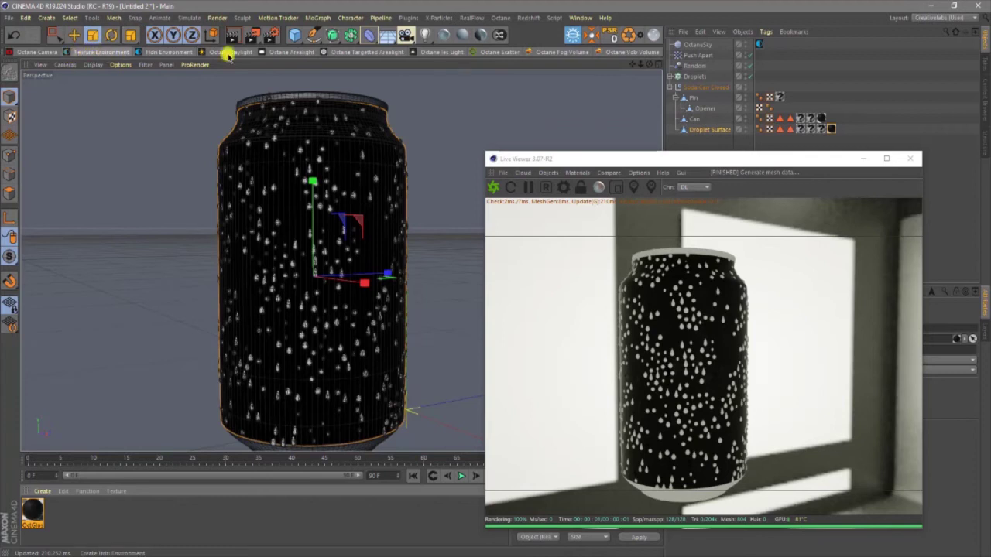
Create a second Octane glossy material and set its Diffuse color to black.
double_click(58, 515)
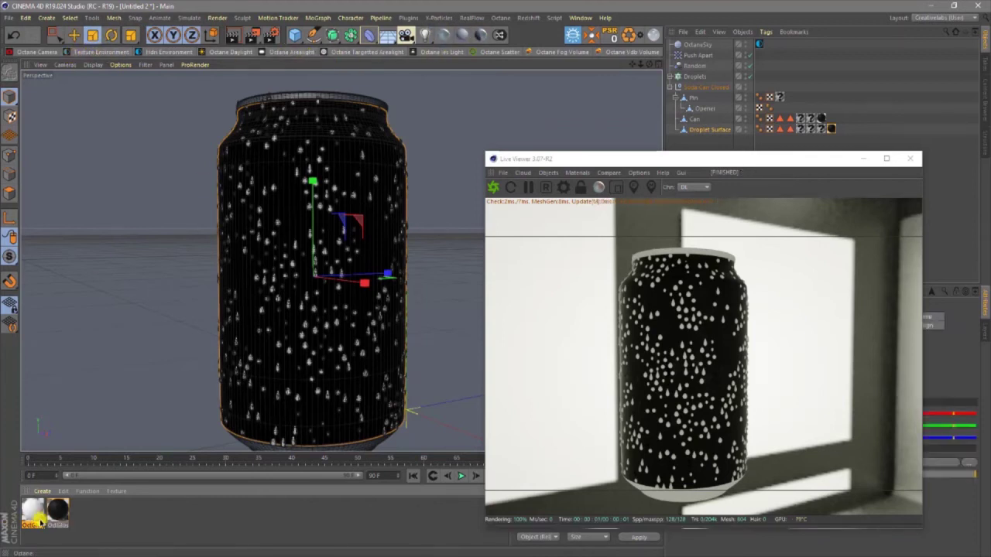
double_click(33, 509)
click(174, 206)
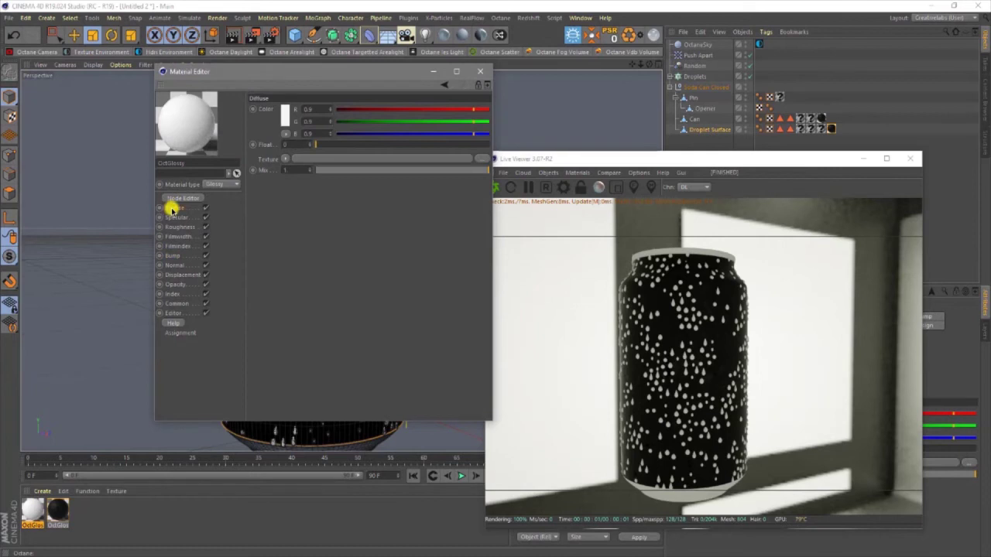
click(285, 116)
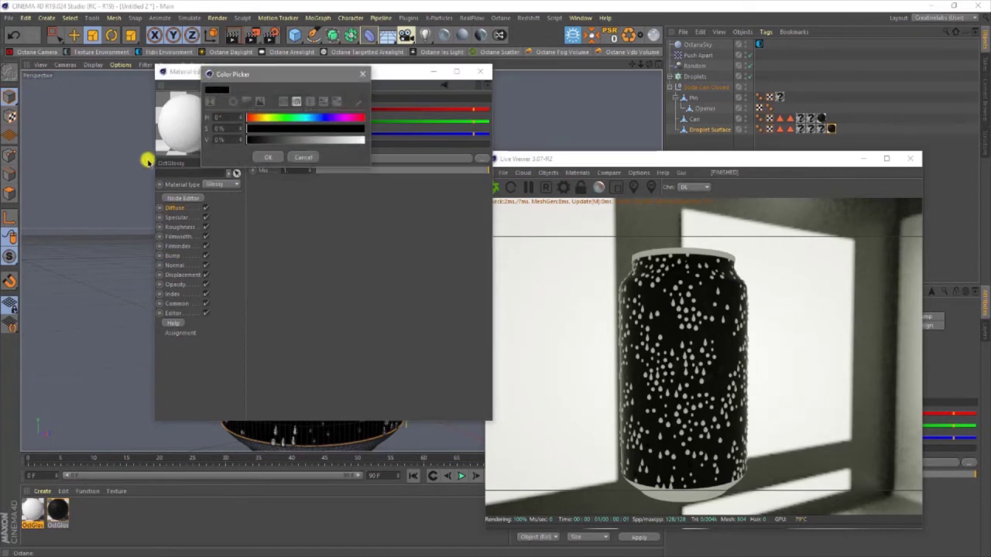
click(268, 157)
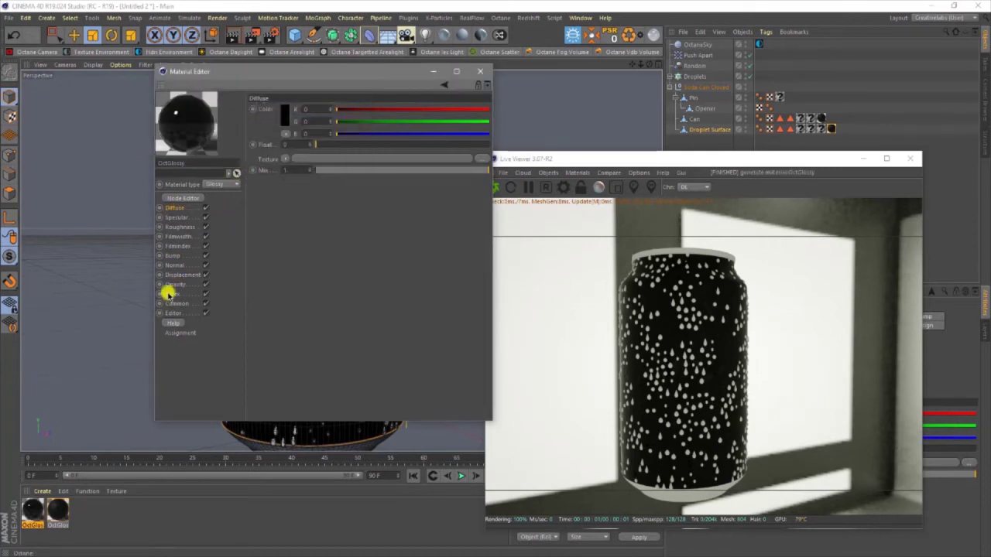
Set the new glossy material's Index to 8 and its Roughness float to about 0.1, and close the Material Editor.
click(171, 293)
drag(372, 112, 608, 124)
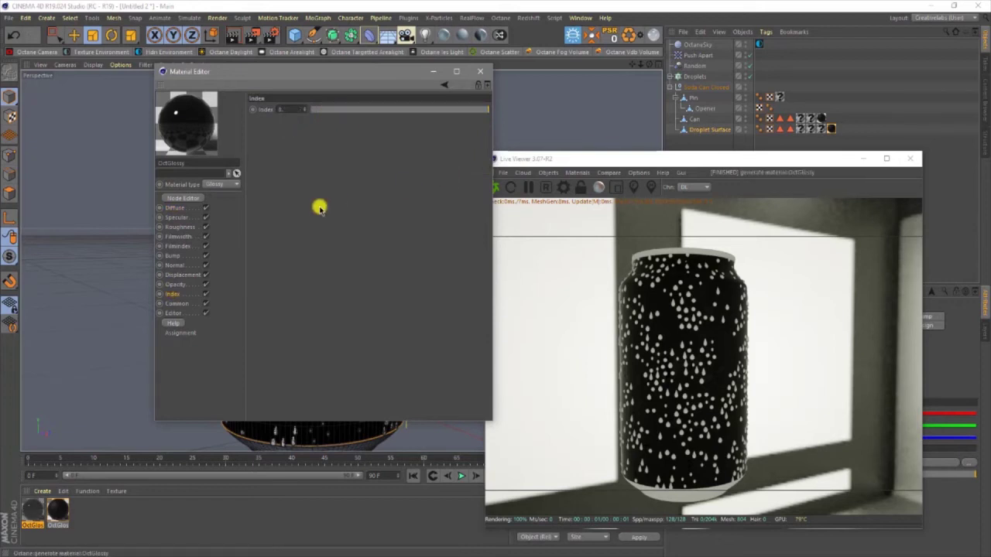
click(166, 218)
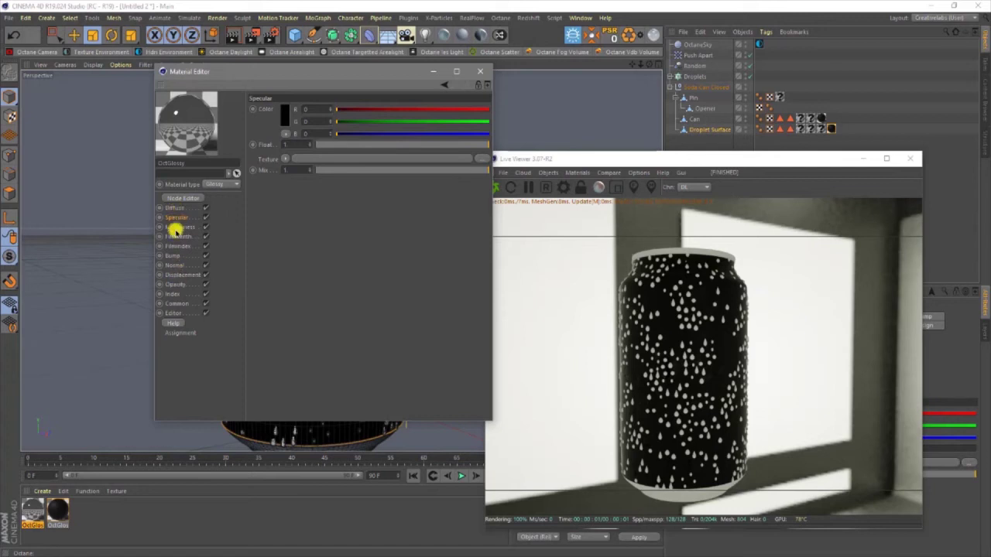
click(176, 226)
click(329, 144)
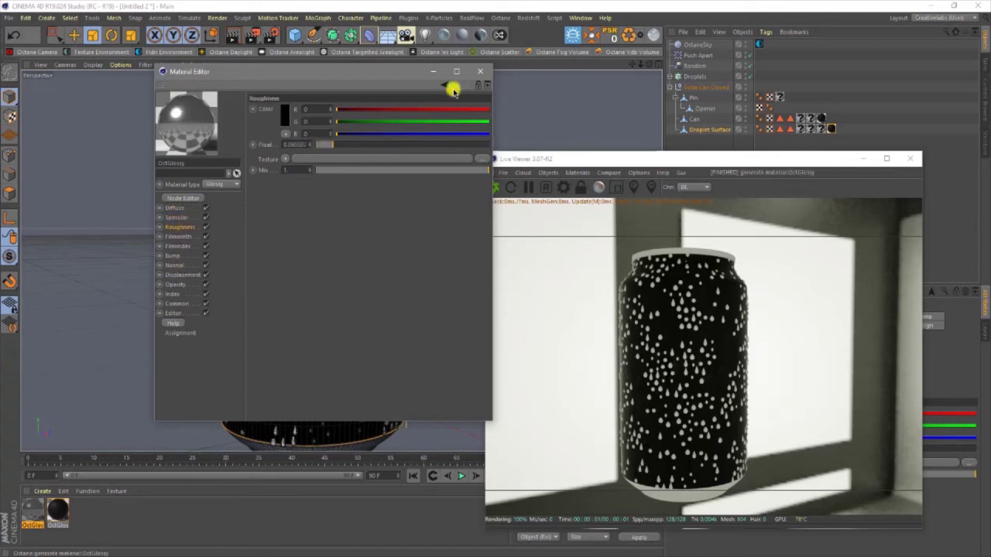
click(479, 71)
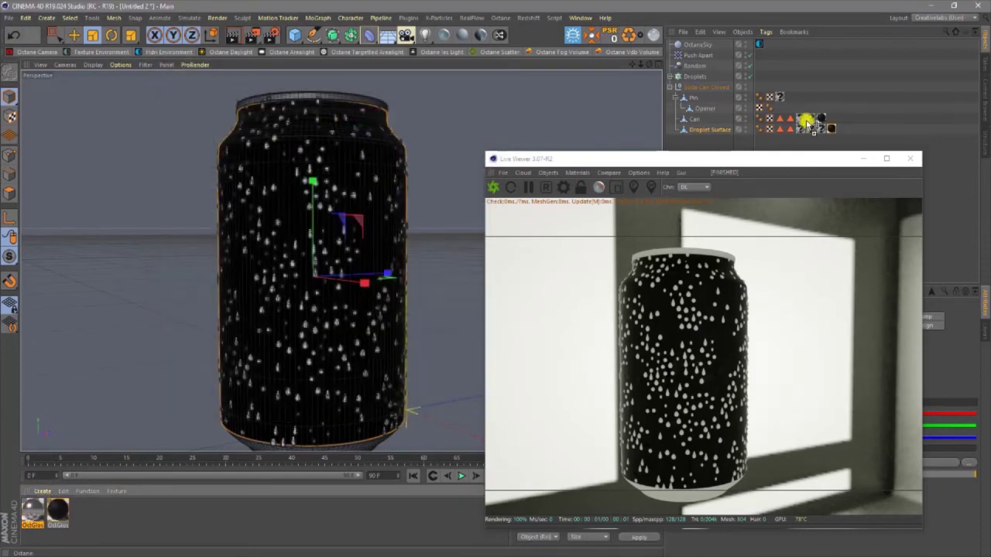
Replace the Can object's two remaining missing materials with the reflective glossy material and check the render from another angle.
drag(807, 113, 810, 118)
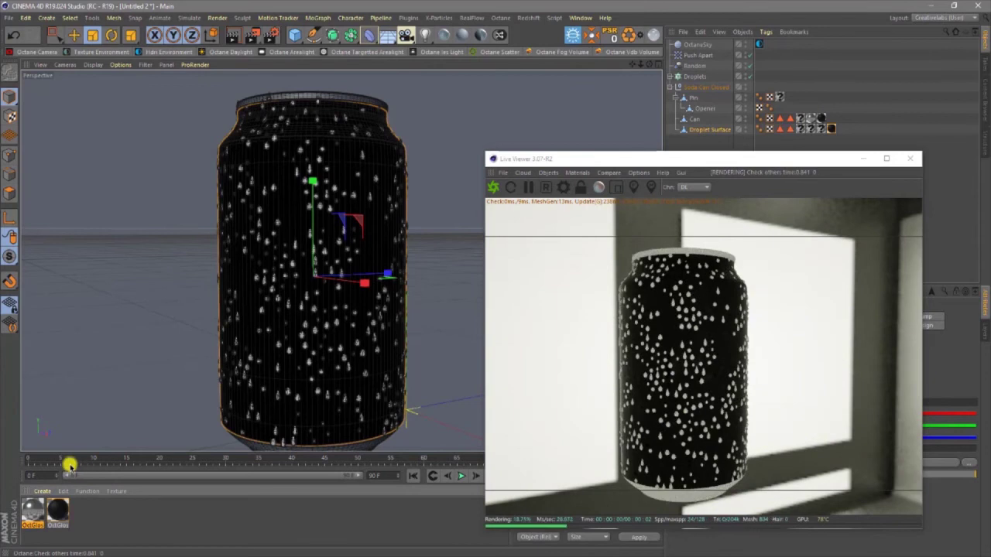
drag(35, 530, 800, 119)
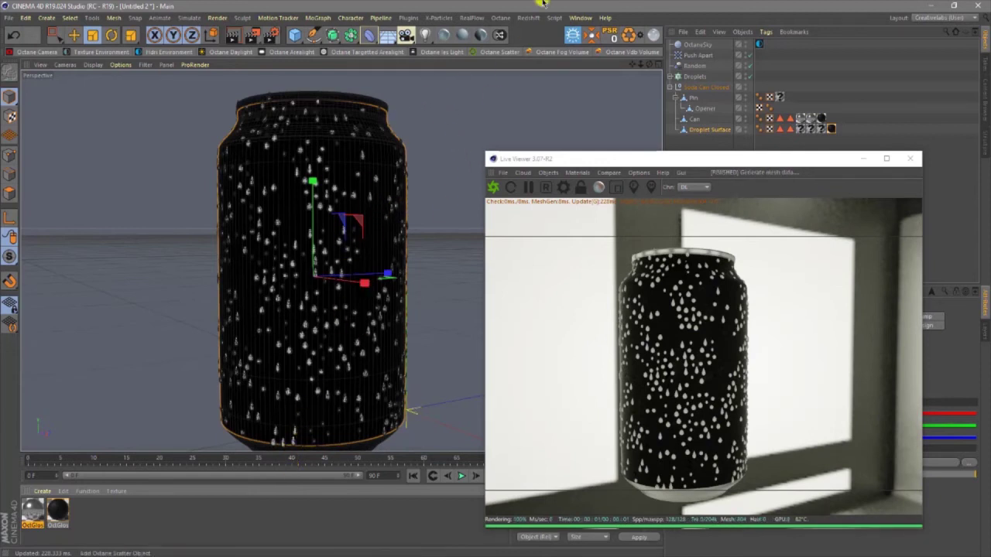
drag(652, 64, 496, 281)
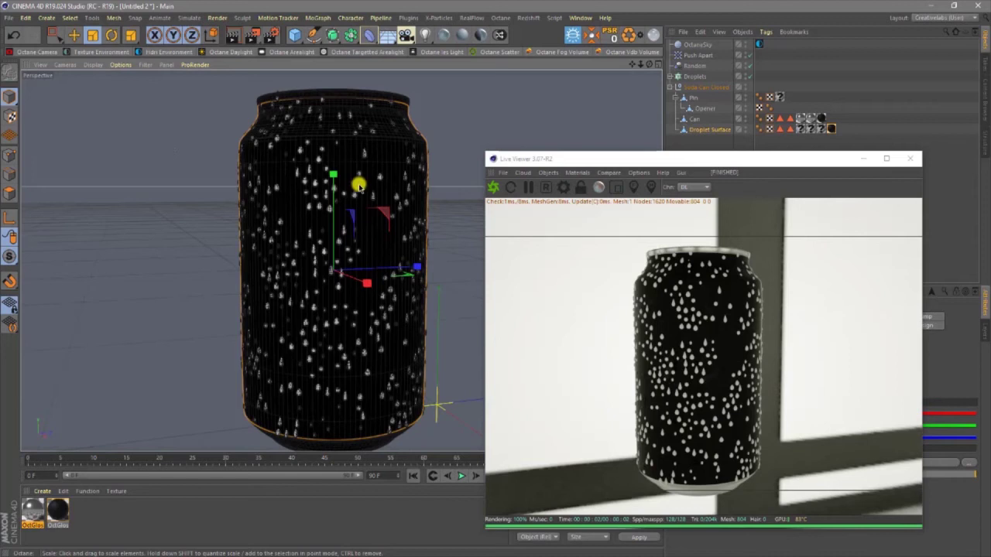
Create an Octane specular material and set its Index to 1.333.
click(654, 35)
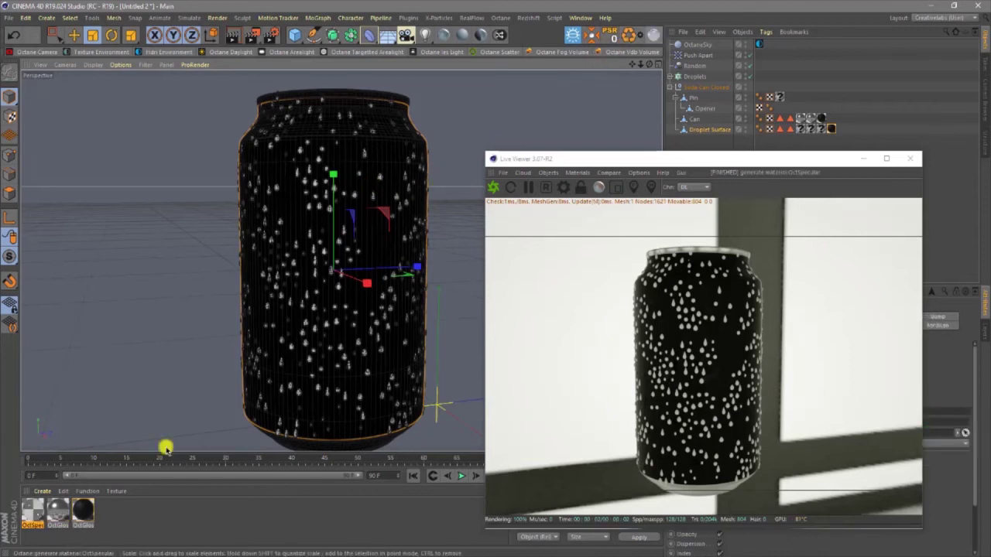
double_click(32, 512)
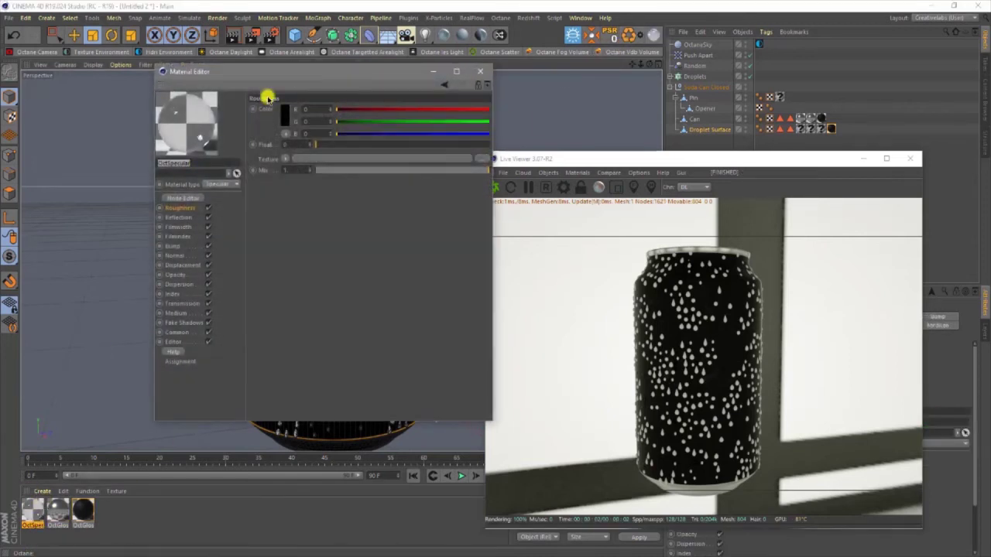
click(174, 295)
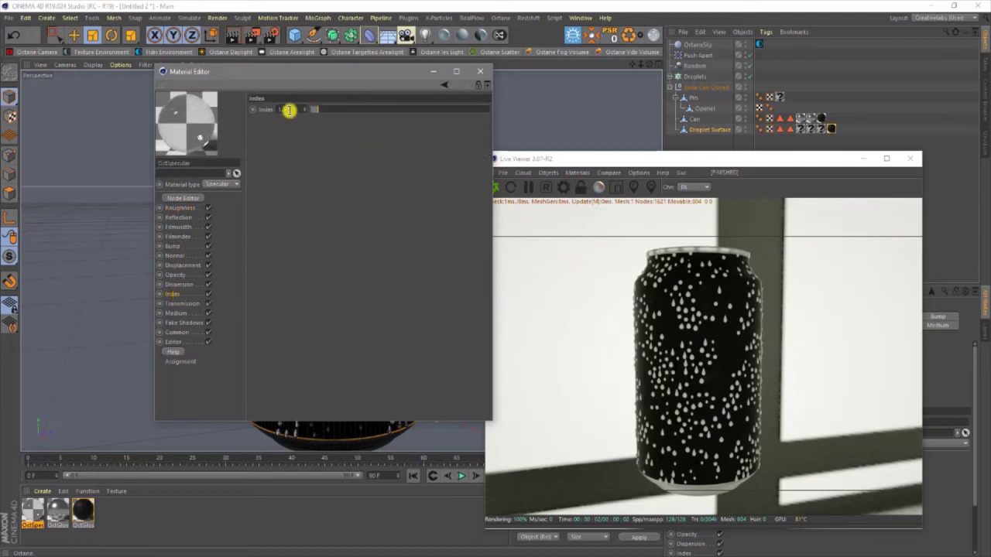
key(Return)
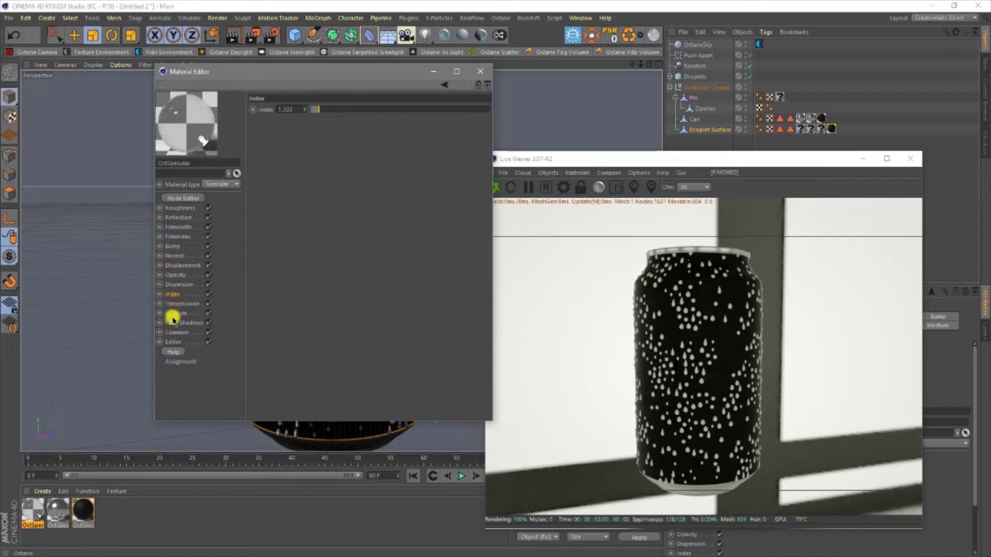
Check the specular material's Medium and Transmission settings, enable Fake Shadows, and close the Material Editor.
click(177, 314)
click(173, 304)
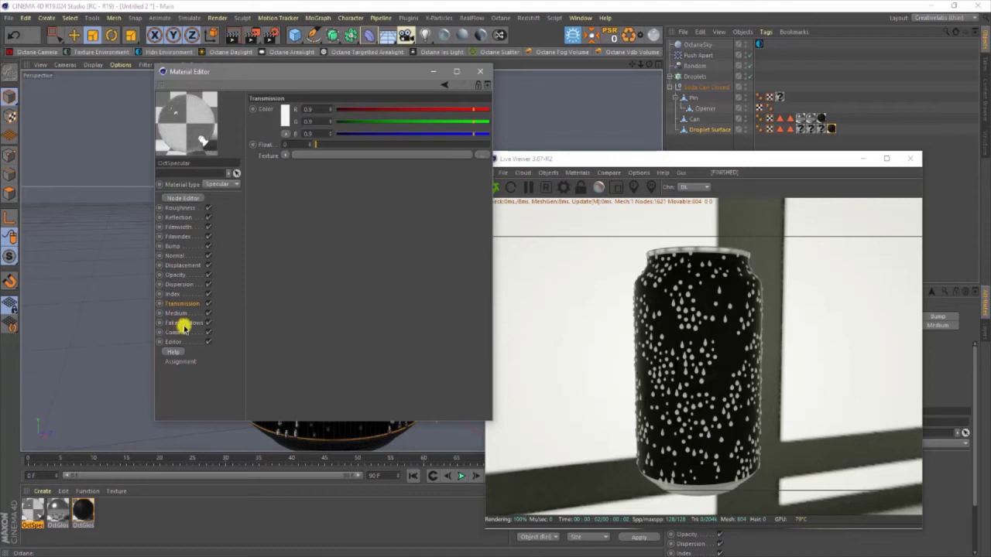
click(183, 323)
click(301, 108)
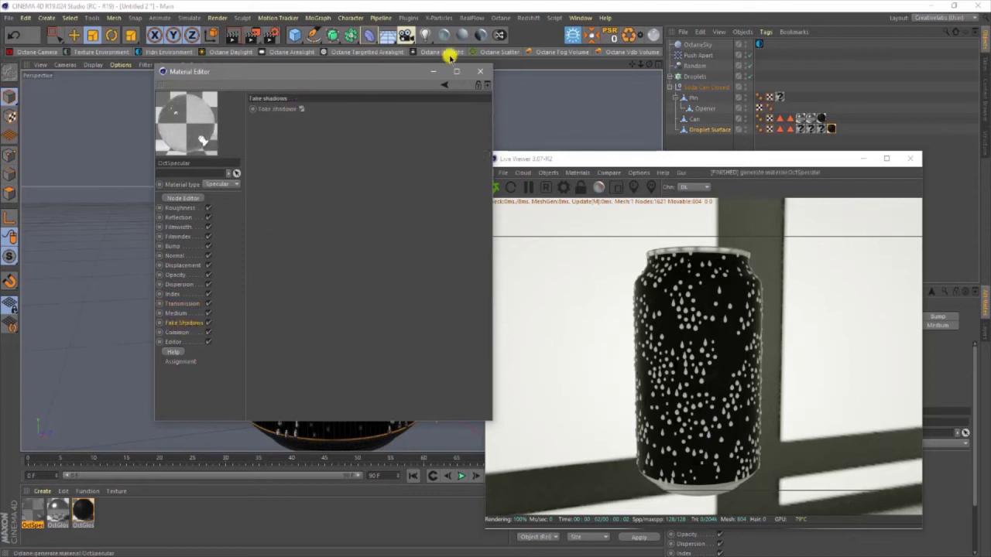
click(482, 73)
Assign the specular material to the Droplets object and inspect the can's droplets close up from a different angle.
drag(33, 516, 700, 75)
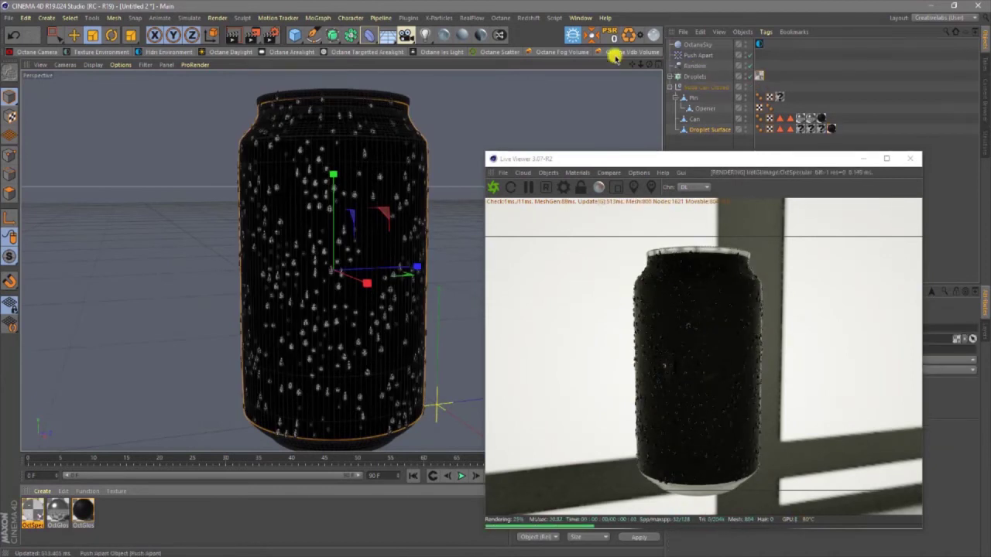
scroll(397, 190, up, 5)
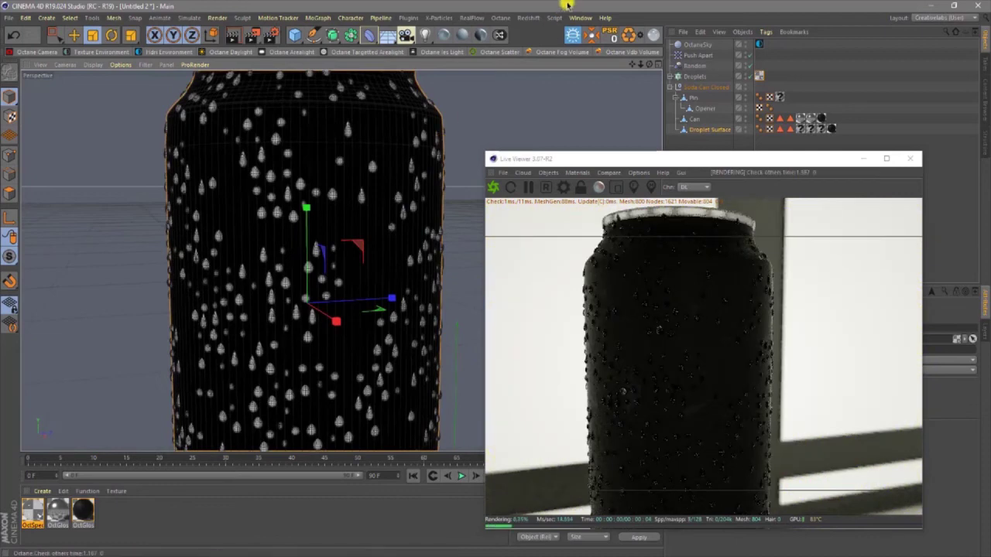
drag(641, 64, 496, 277)
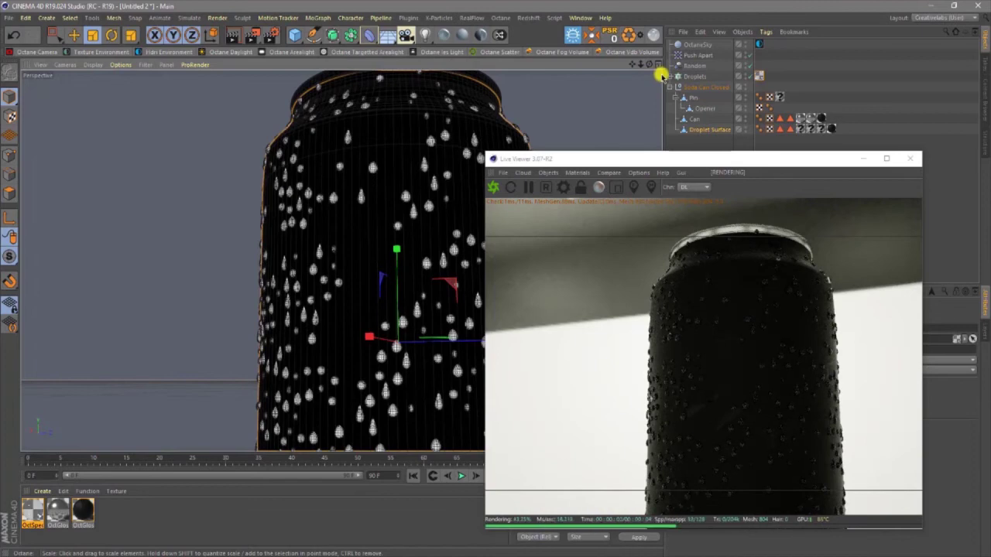
Frame the whole can, switch the Octane render kernel to Pathtracing, and set Max. samples to 500.
drag(648, 63, 220, 222)
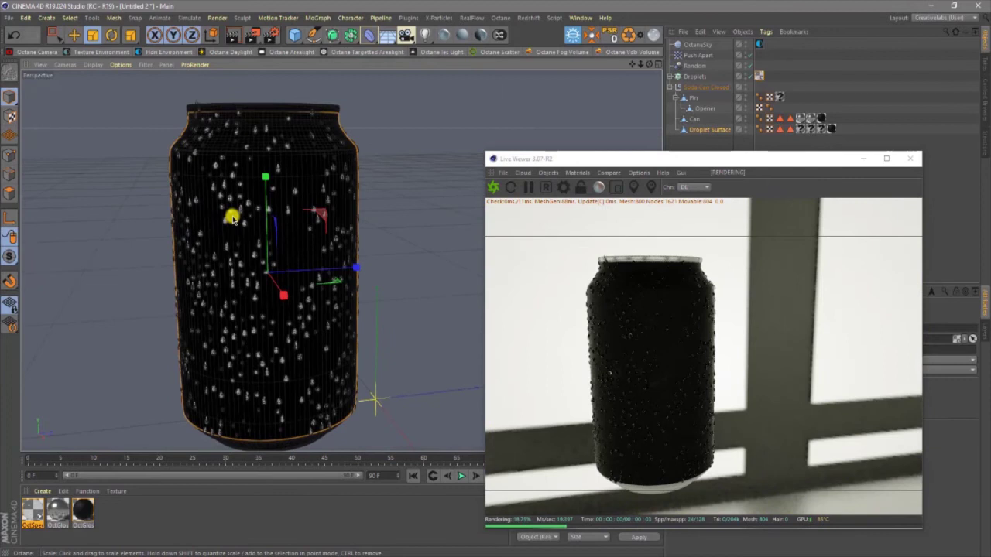
click(563, 187)
drag(97, 9, 341, 83)
click(352, 117)
click(307, 149)
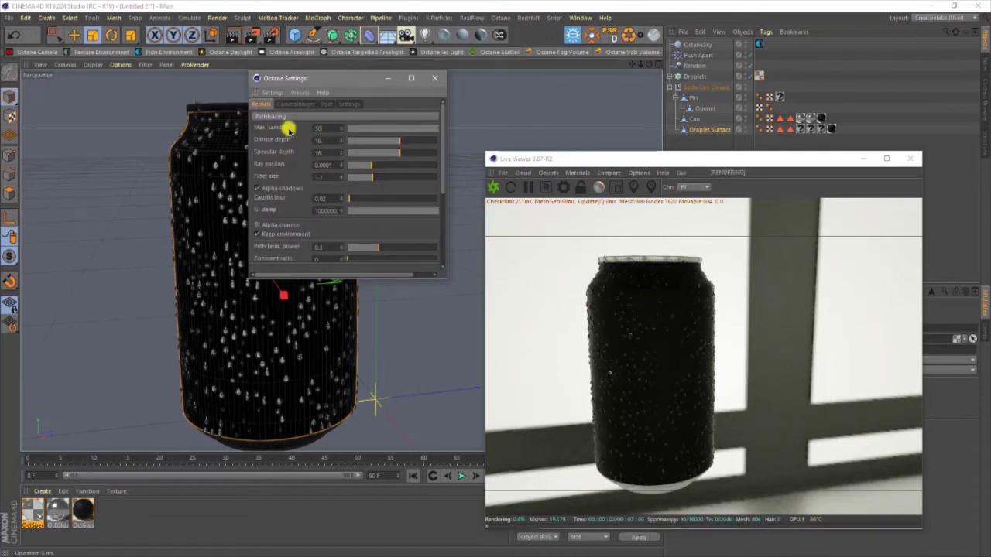
key(Return)
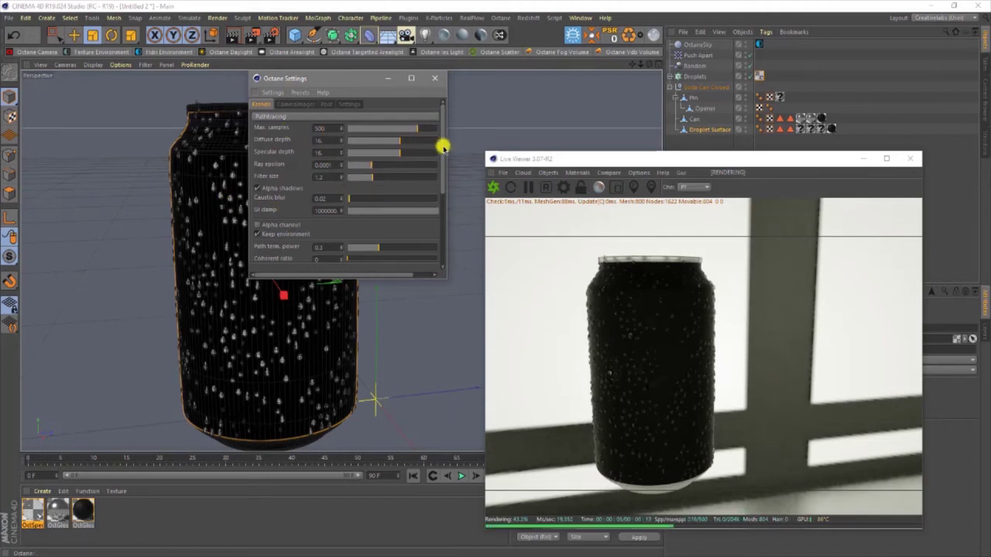
Enable Adaptive sampling in the Pathtracing kernel settings.
scroll(440, 153, down, 5)
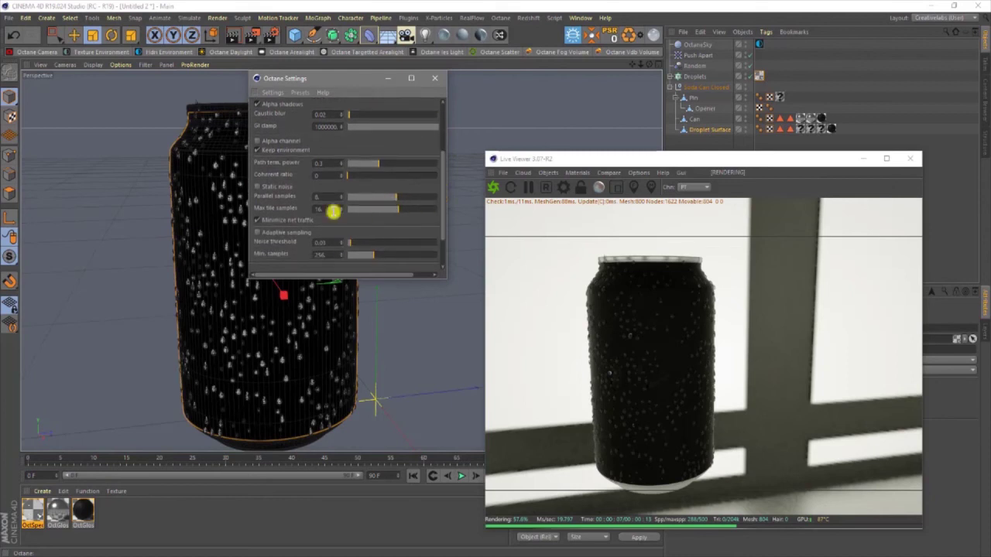
drag(442, 186, 441, 237)
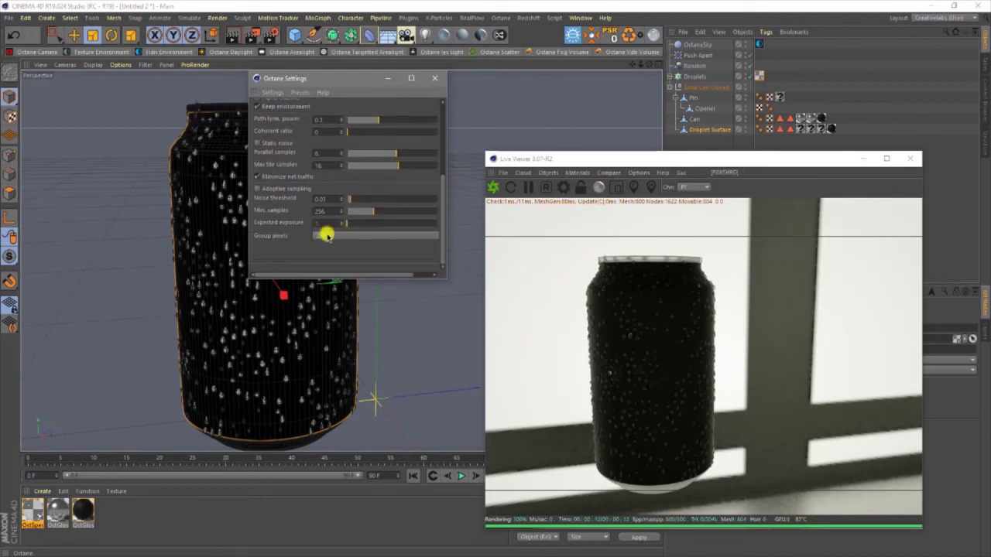
click(262, 188)
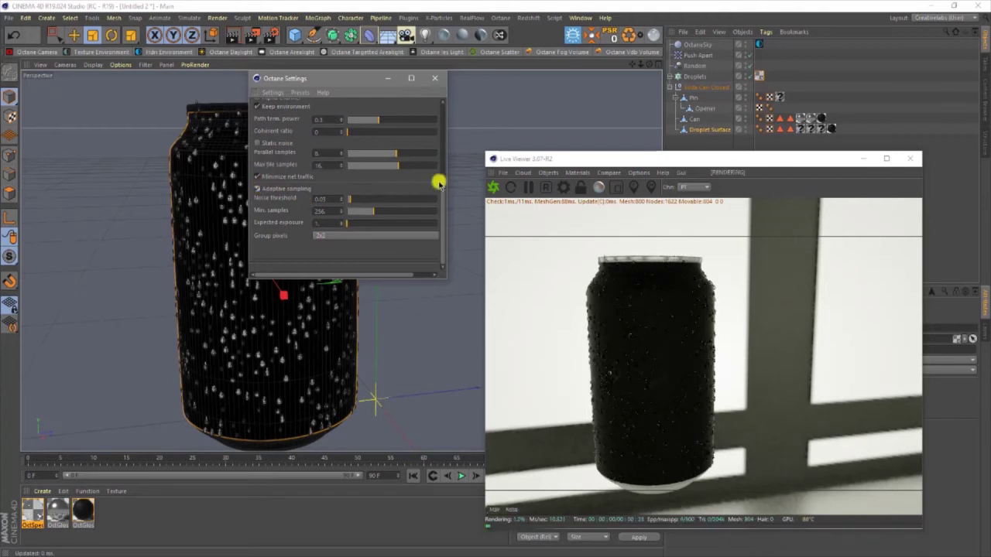
drag(445, 204, 448, 105)
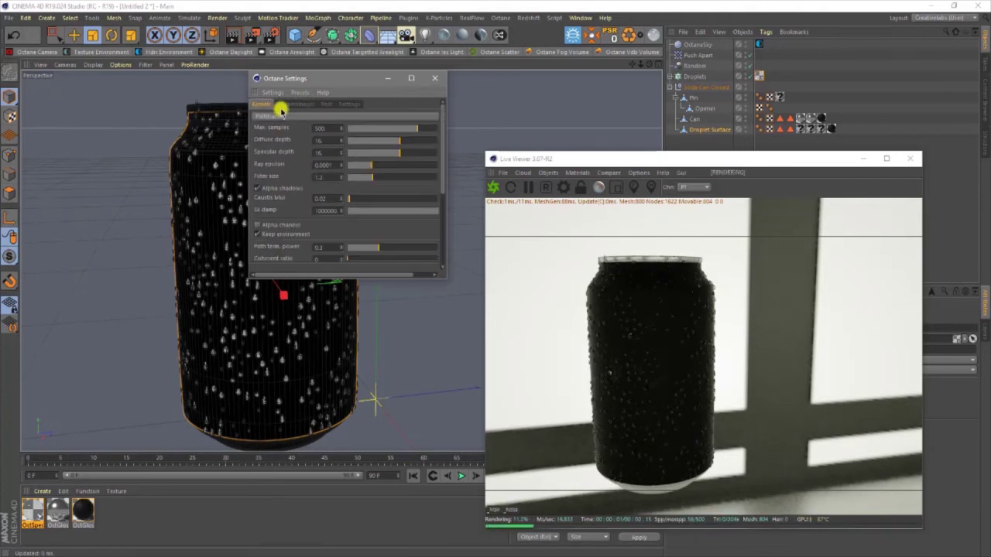
Set the camera imager's Response to Linear, enable Natural response, and set Gamma to 2.2 and Vignetting to 0.
click(288, 105)
click(331, 152)
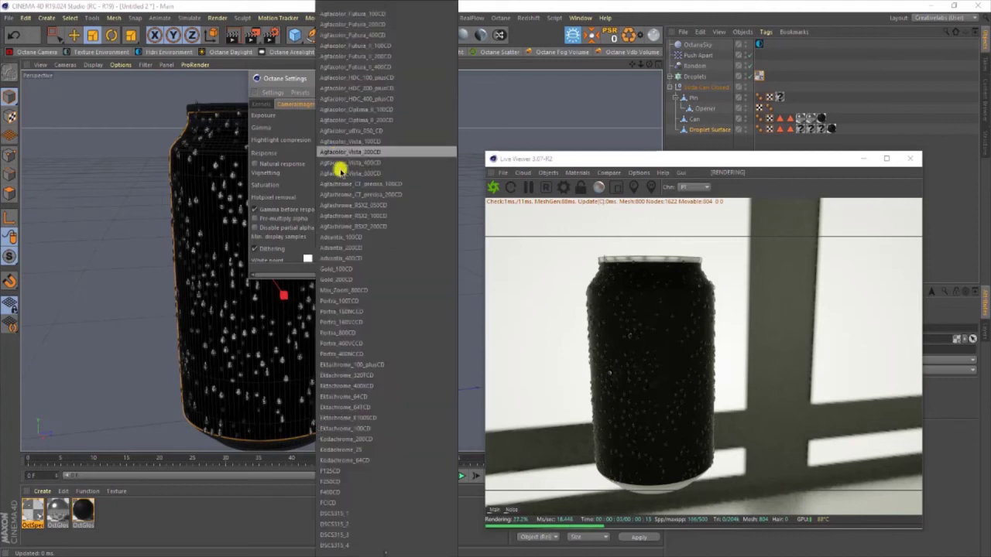
click(349, 544)
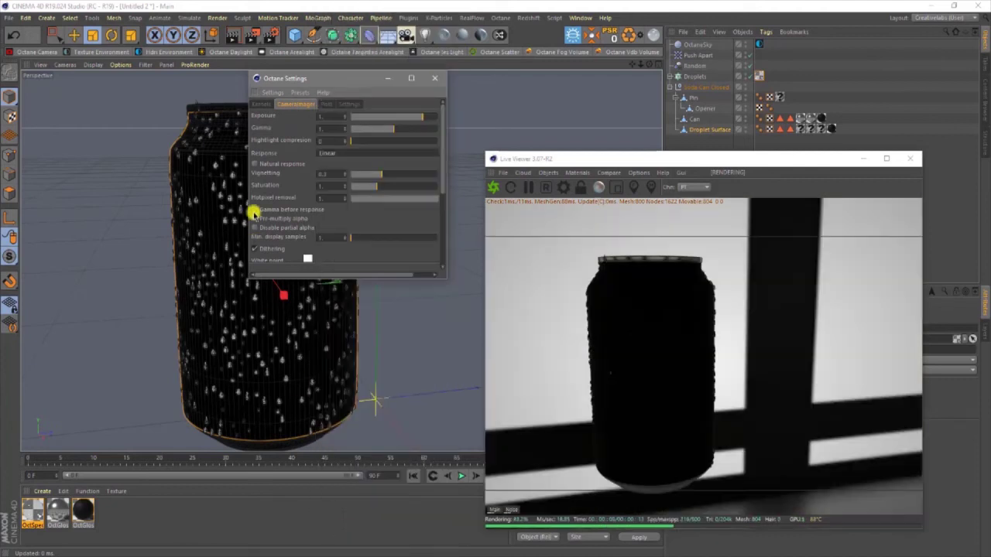
click(256, 164)
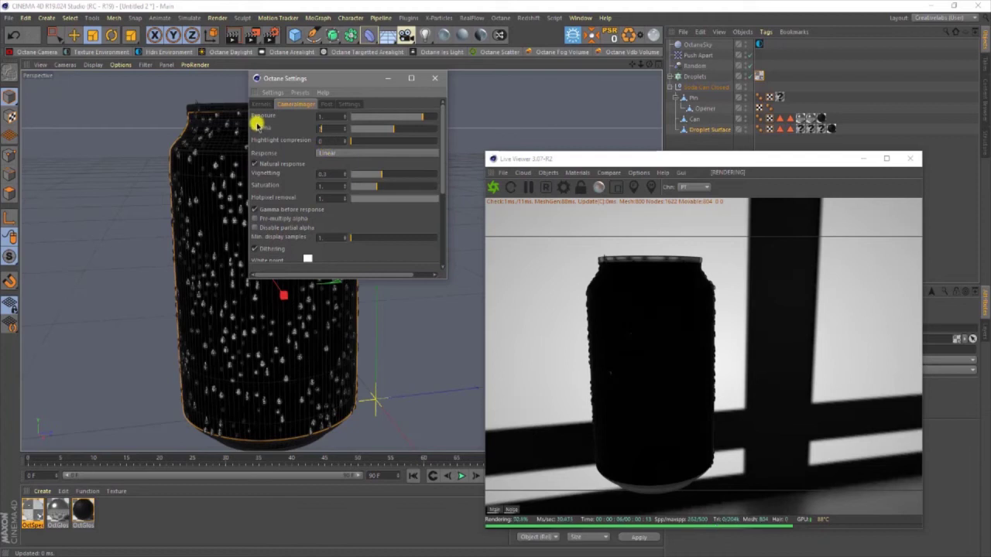
drag(256, 126, 292, 126)
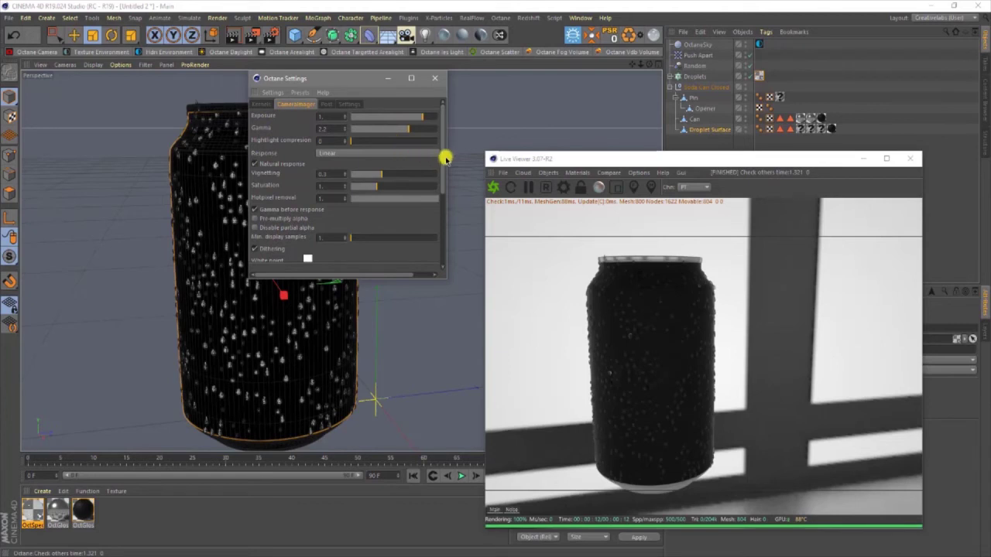
drag(442, 152, 297, 168)
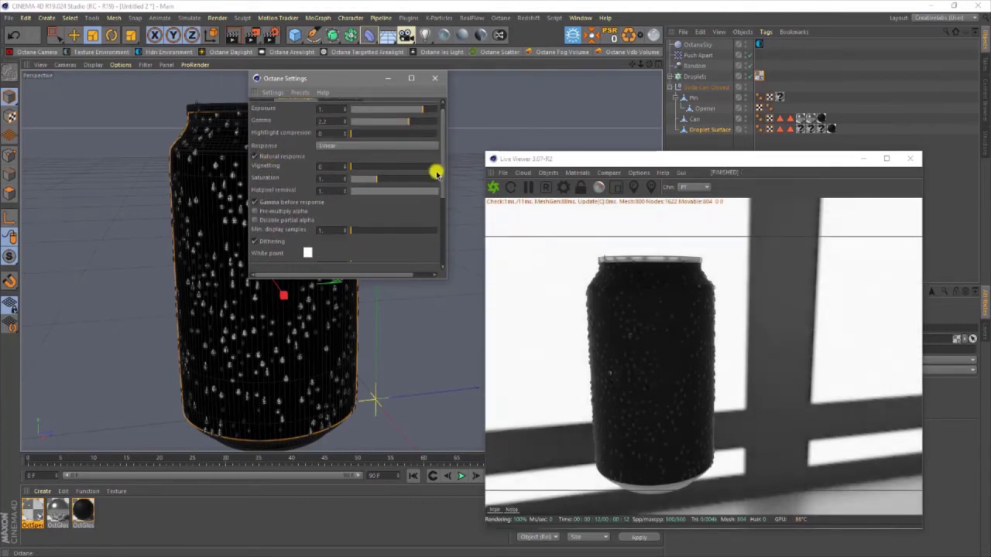
Review the remaining camera imager and kernel options, and close the Octane Settings.
drag(443, 175, 418, 210)
drag(350, 200, 356, 85)
click(260, 104)
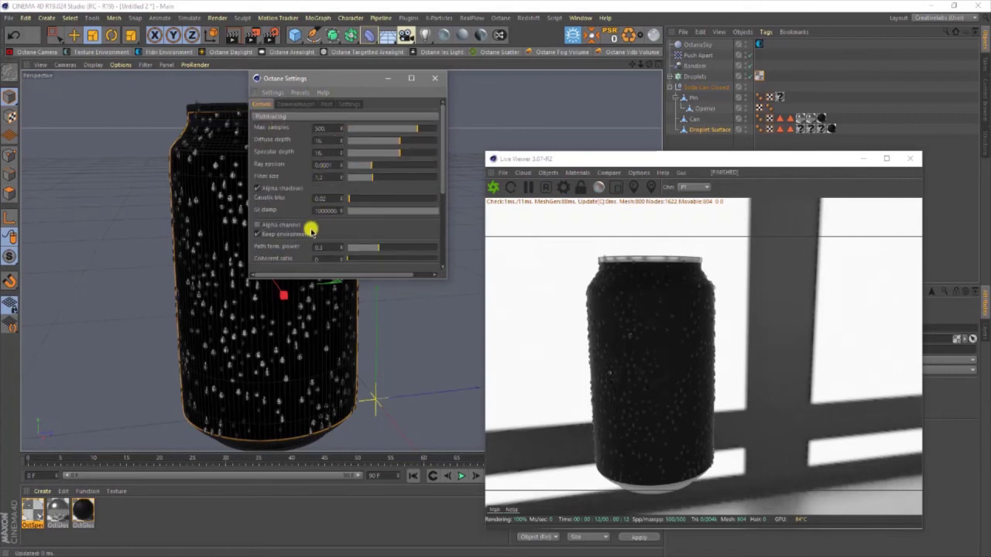
mouse_move(443, 182)
mouse_down()
mouse_move(440, 211)
mouse_move(438, 193)
mouse_up()
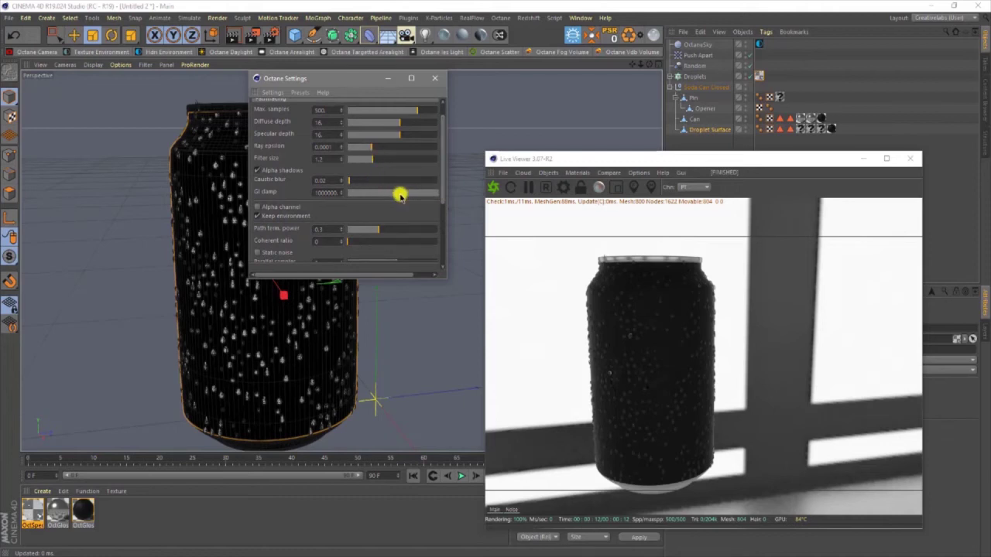
drag(442, 148, 444, 215)
click(435, 79)
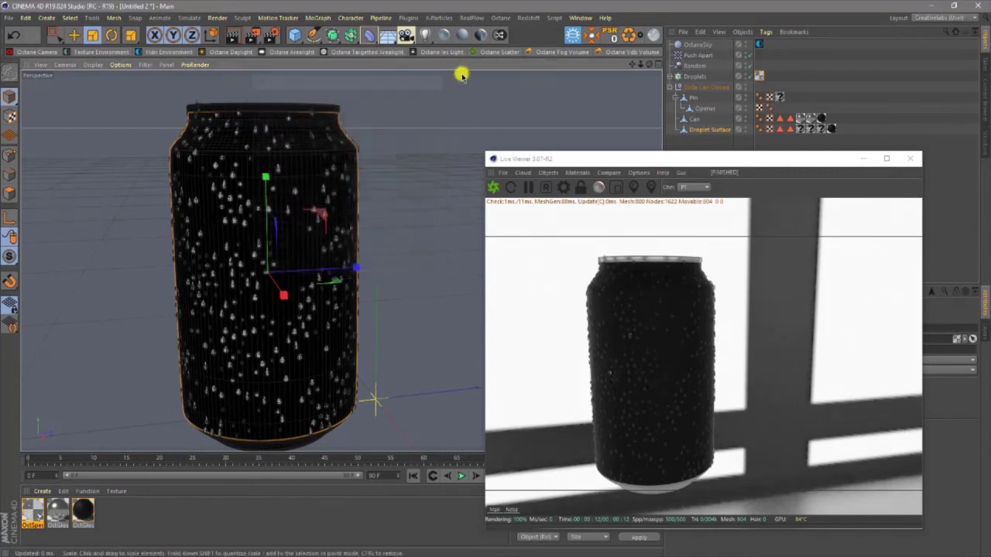
Add an Octane area light and move it to about 502 cm in Y and -1171 cm in Z, away from the can.
drag(649, 64, 494, 278)
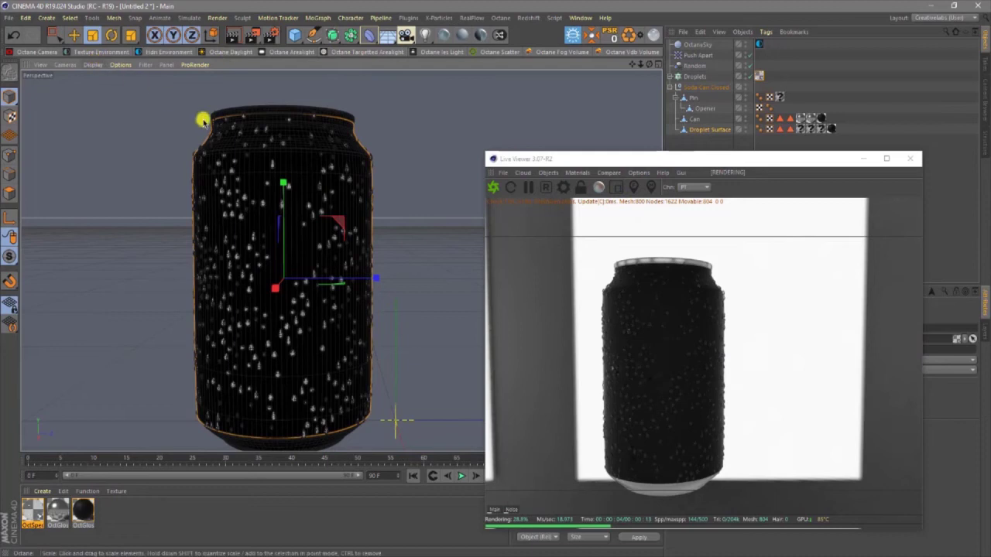
scroll(208, 123, down, 2)
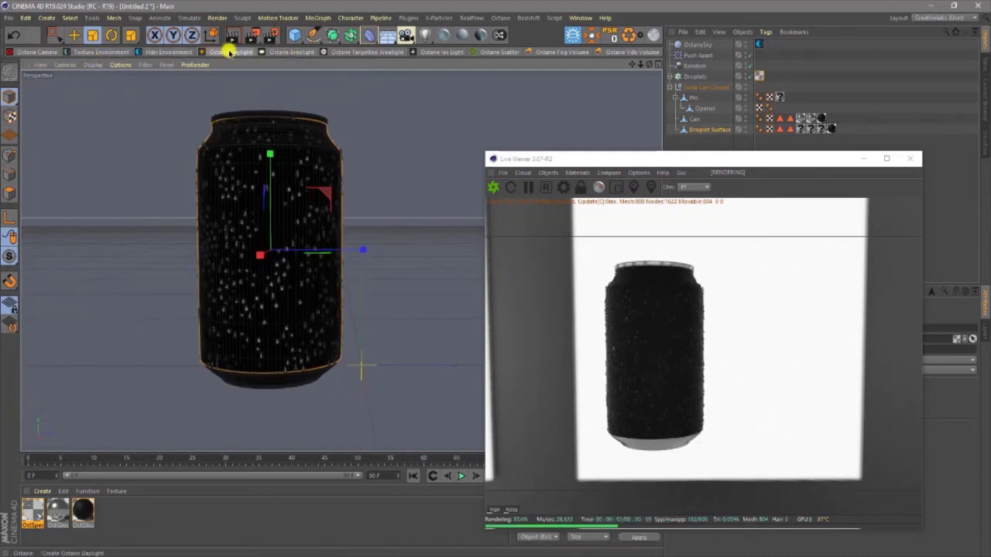
click(283, 51)
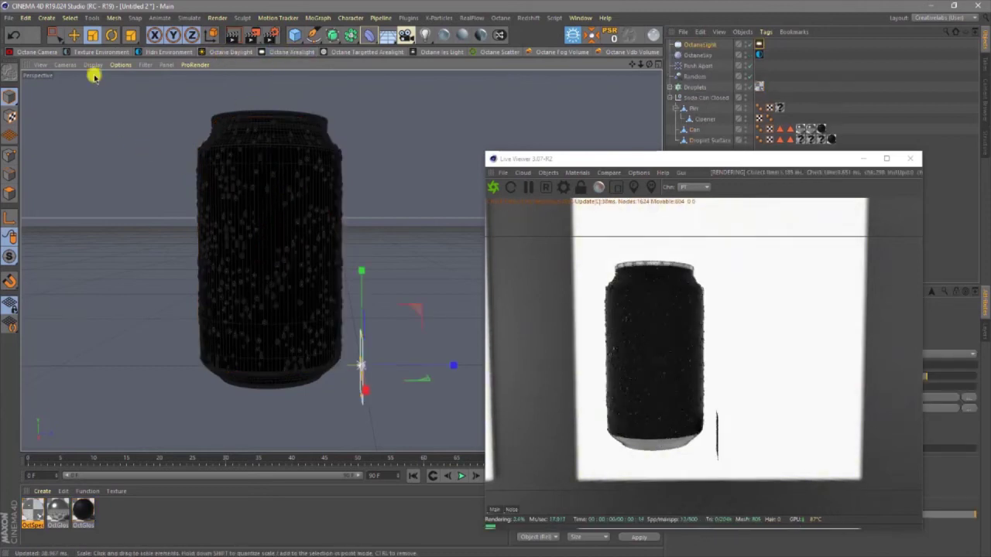
click(74, 35)
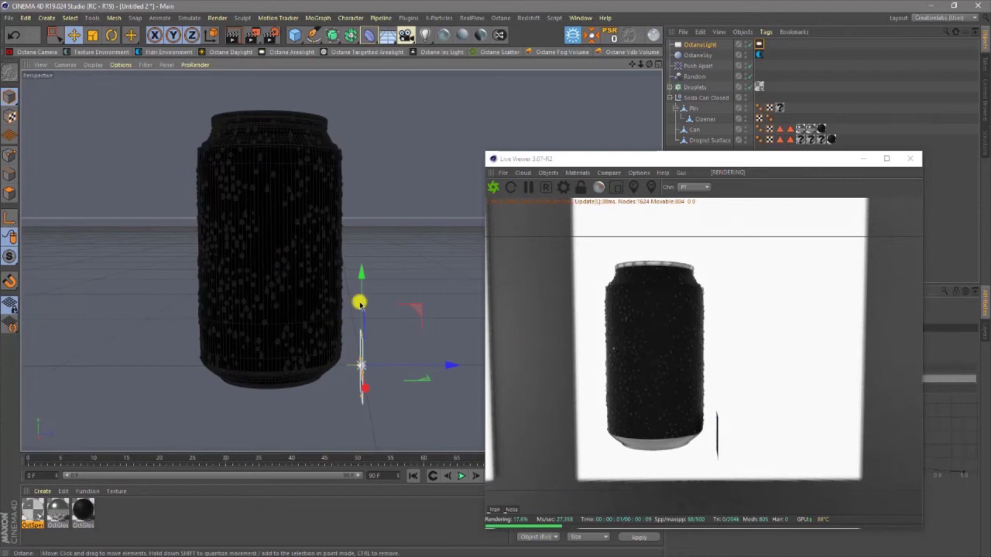
drag(361, 267, 379, 128)
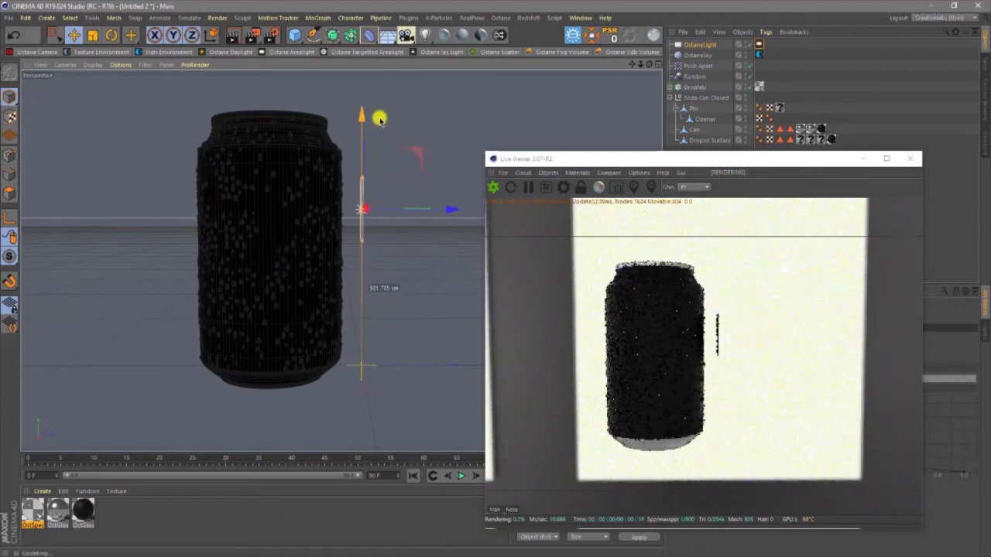
drag(427, 203, 72, 255)
scroll(328, 266, down, 5)
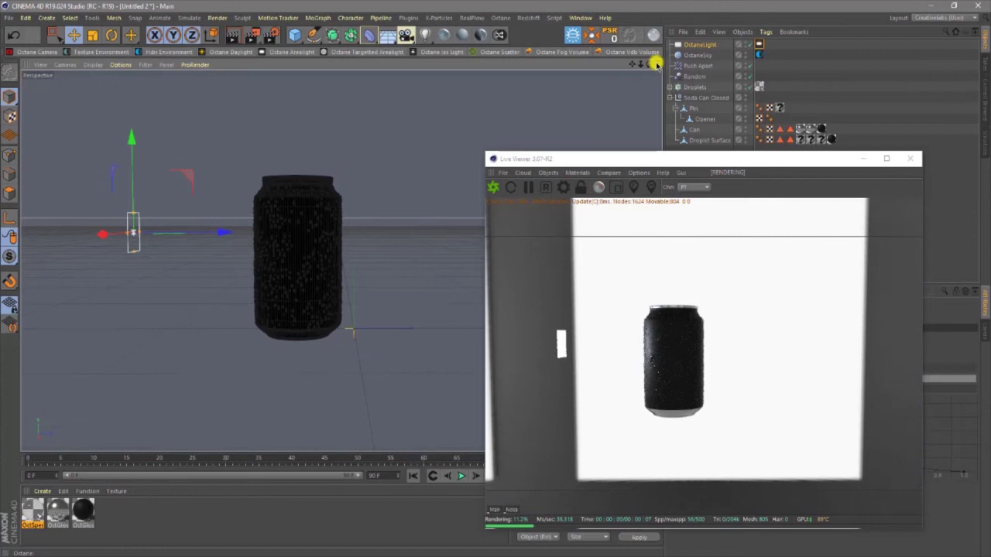
Scale up the area light uniformly until it looks about twice as wide as the can from behind the light.
mouse_move(650, 64)
mouse_down()
mouse_move(498, 281)
mouse_move(632, 69)
mouse_up()
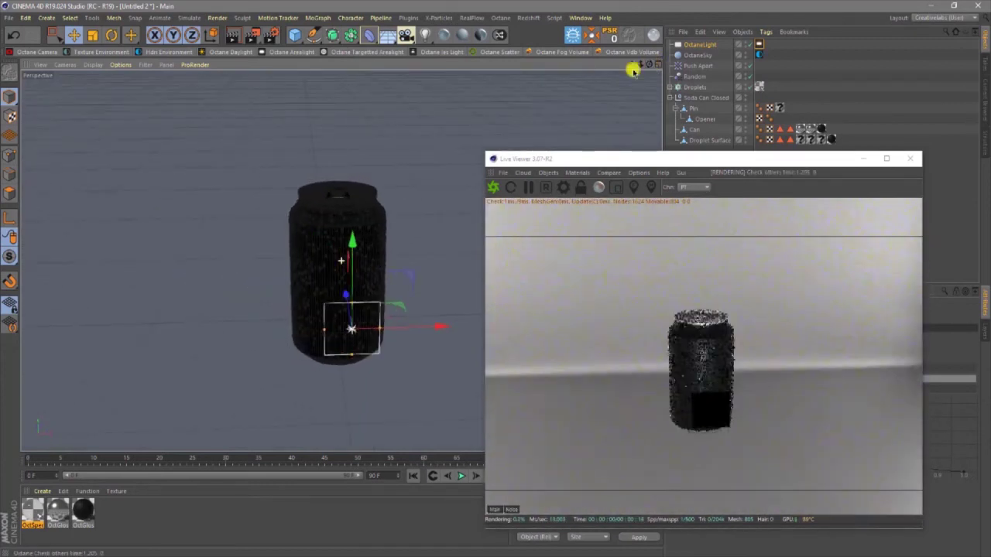
scroll(138, 245, down, 3)
key(t)
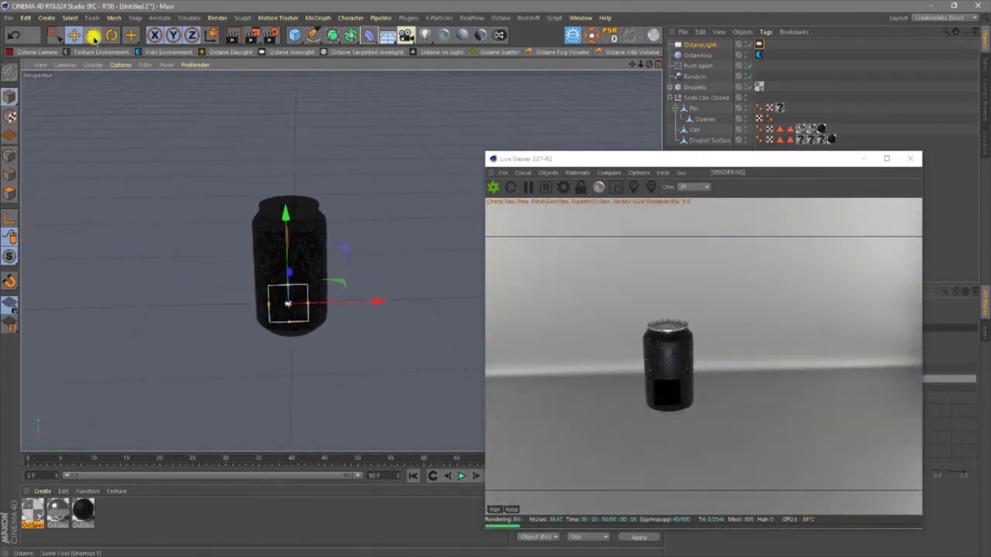
drag(179, 265, 561, 416)
Turn off Camera visibility for the area light in its Octane light tag.
drag(659, 158, 293, 109)
click(759, 44)
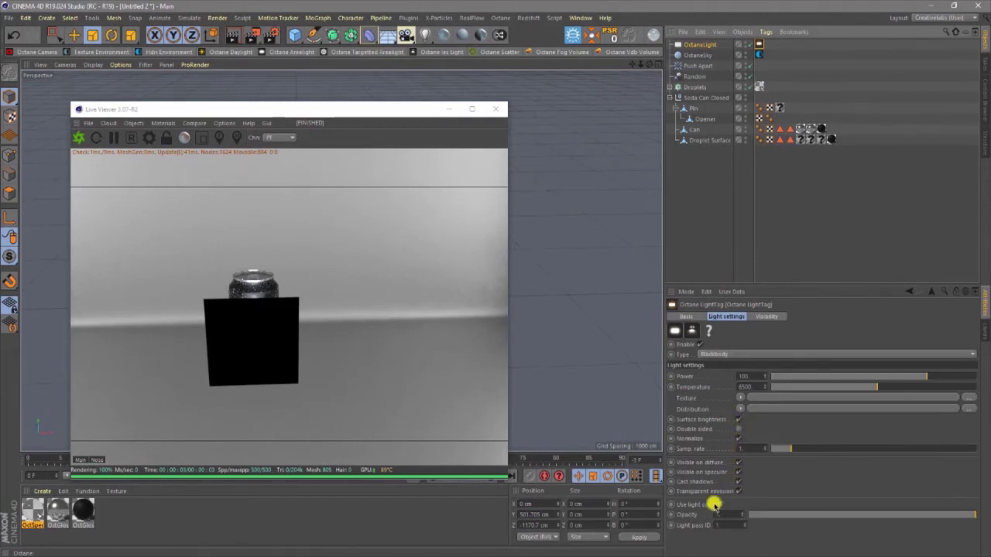
click(774, 317)
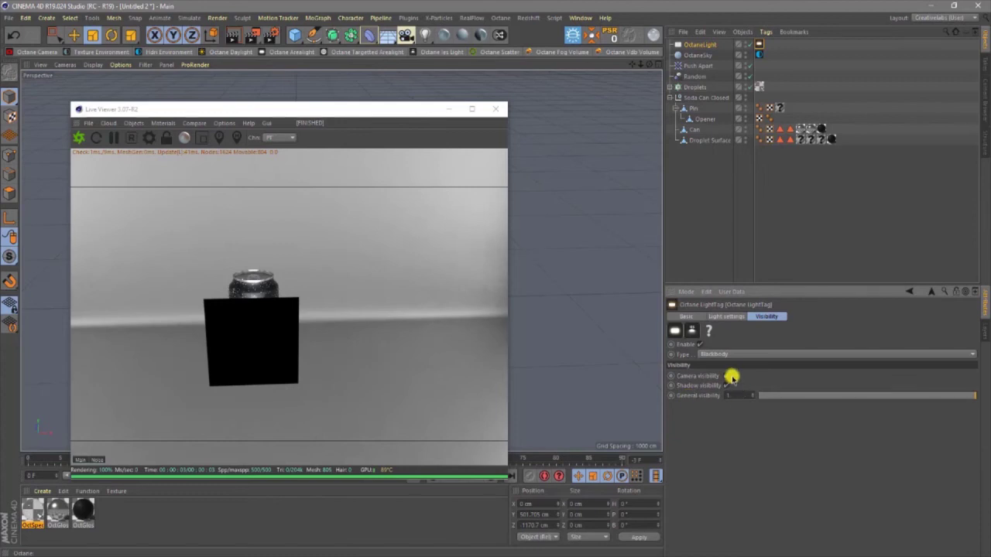
click(727, 376)
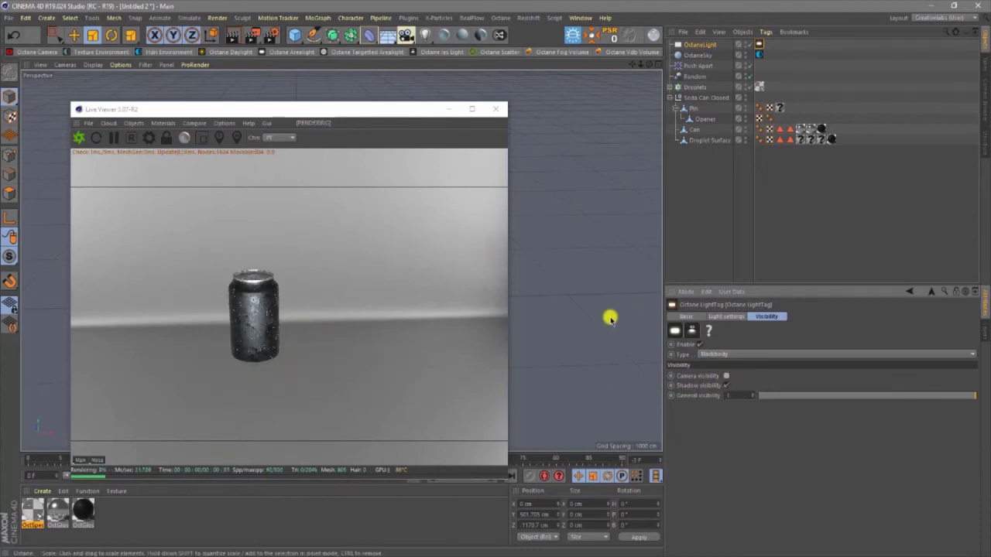
Inspect the lit can's reflections, smudges and droplets in the live render from closer and lower angles.
alt+drag(604, 320, 352, 162)
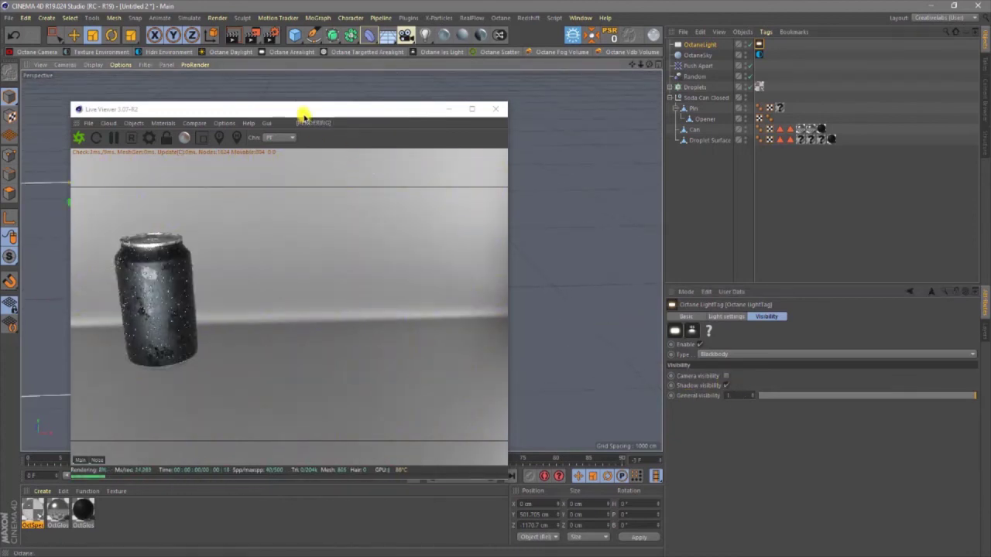
drag(305, 115, 626, 117)
scroll(55, 239, up, 5)
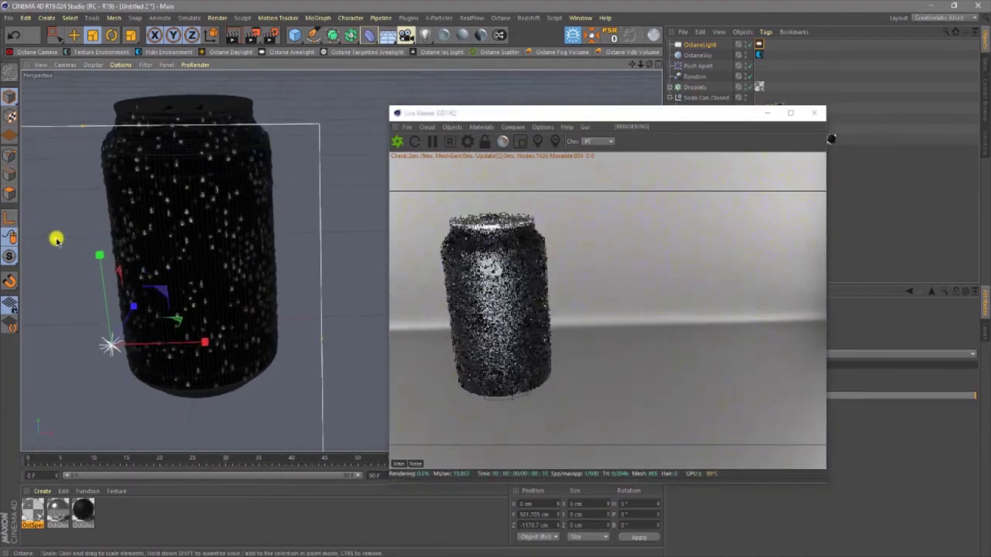
scroll(68, 229, up, 3)
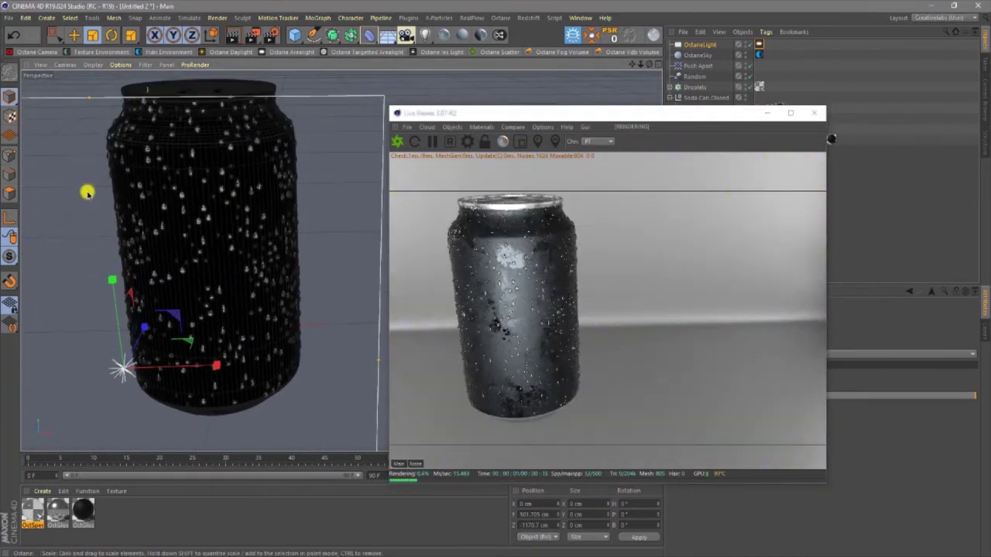
scroll(89, 193, up, 2)
scroll(116, 200, up, 3)
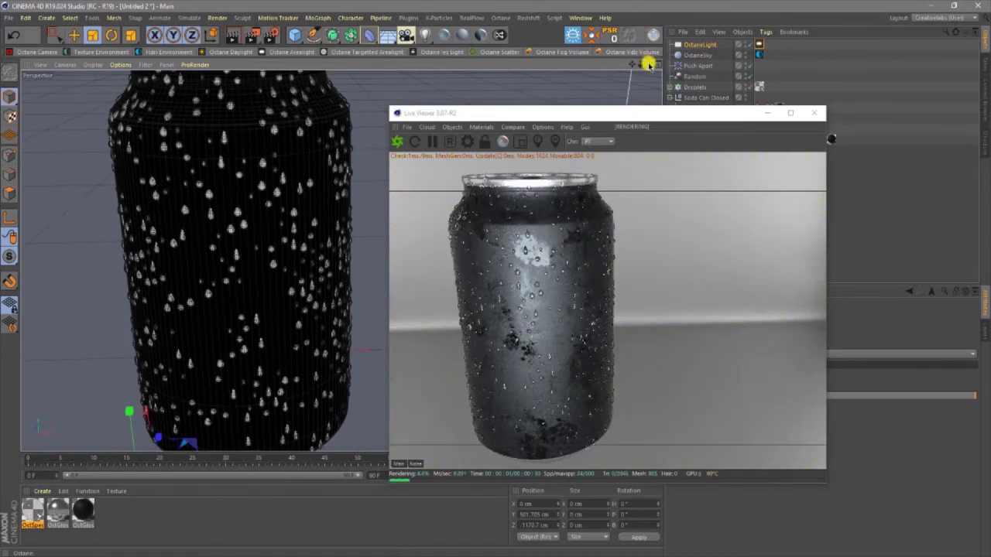
scroll(493, 274, up, 3)
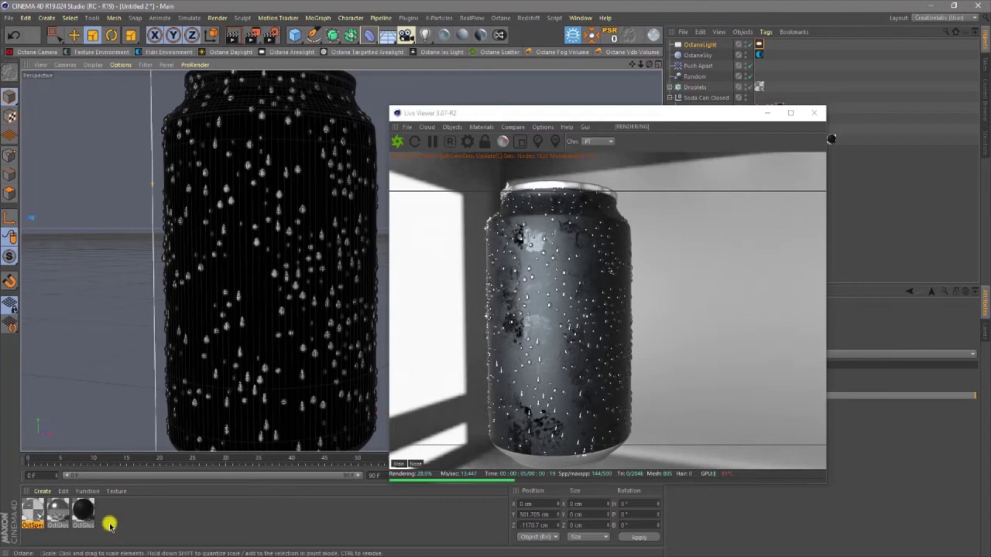
Set the texture projection of the black glossy material's roughness image to Box.
click(83, 511)
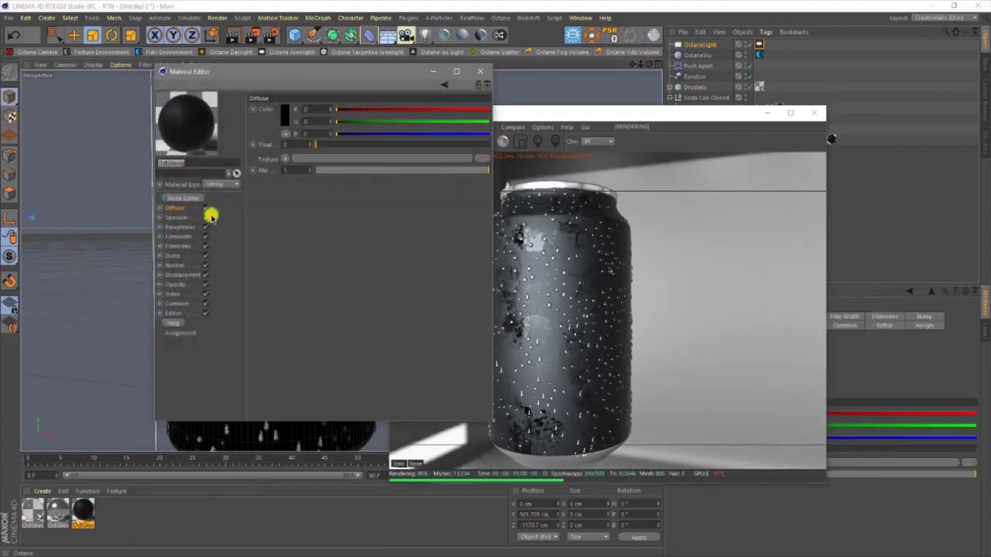
drag(237, 78, 700, 152)
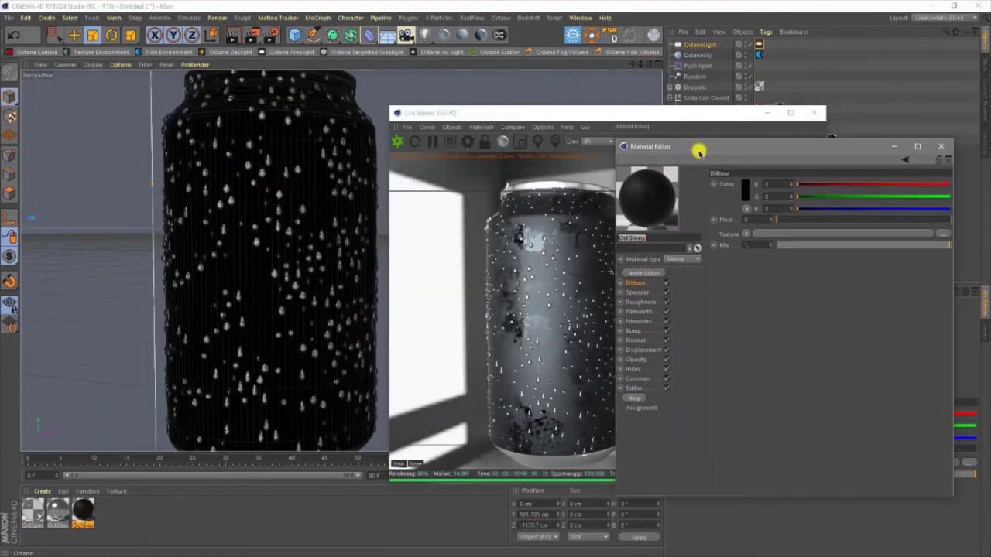
click(636, 292)
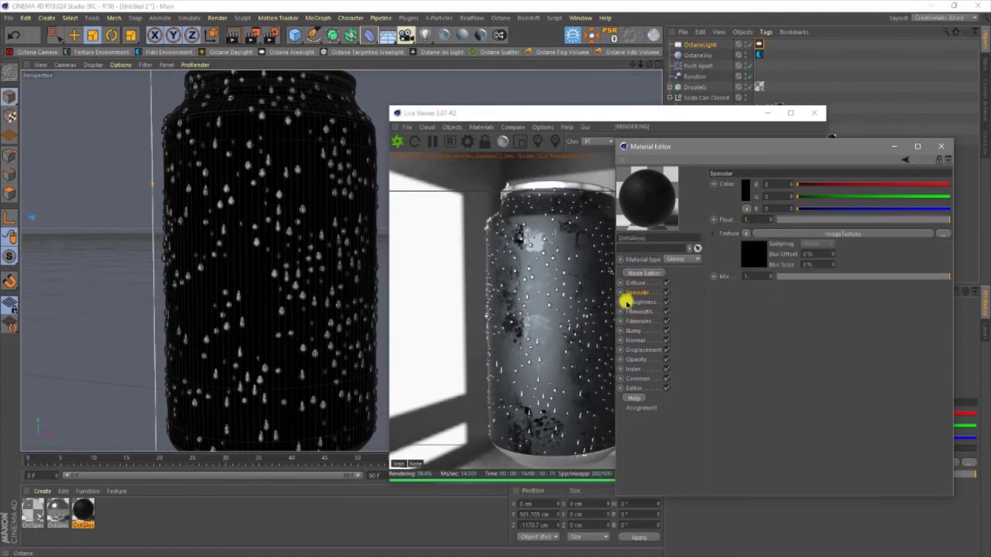
click(638, 302)
click(716, 233)
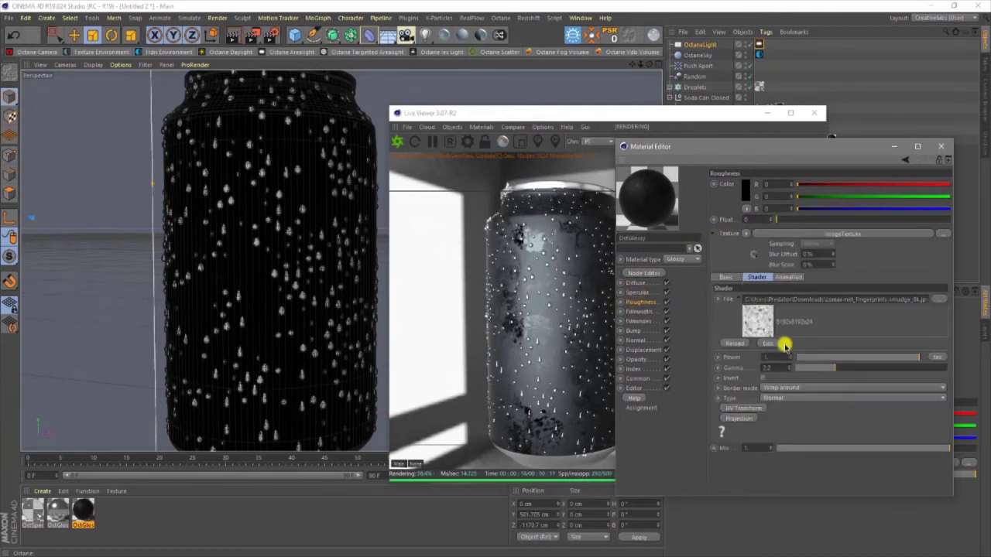
click(742, 422)
click(720, 418)
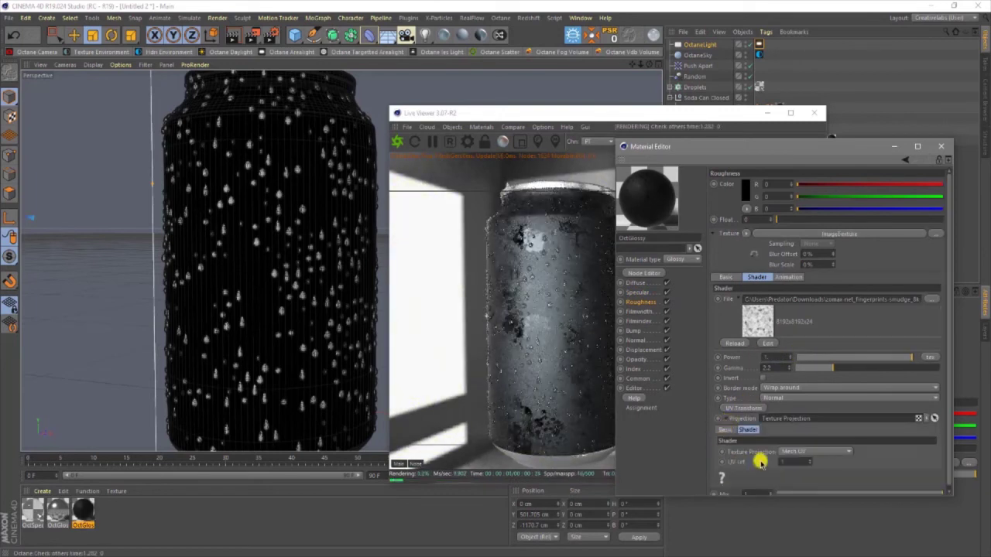
click(805, 451)
click(778, 463)
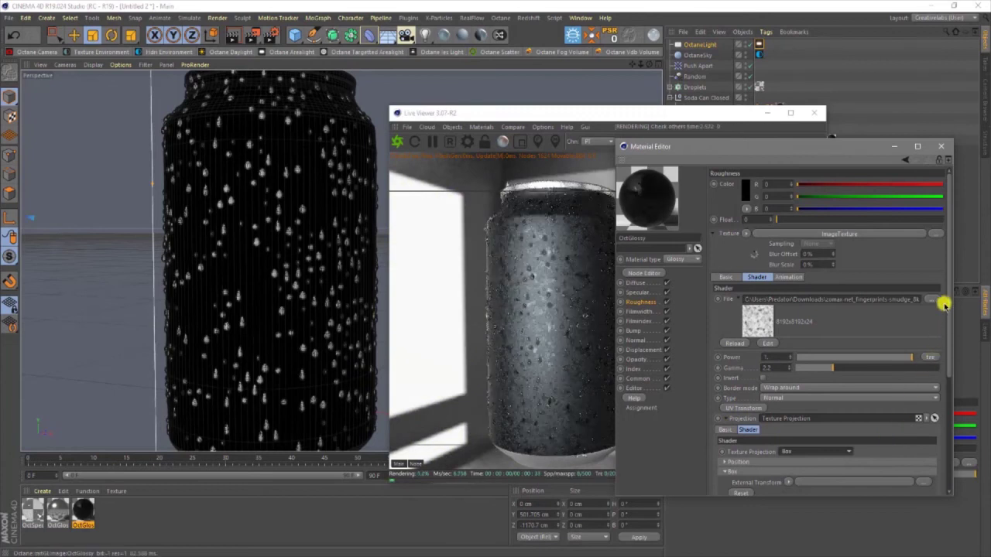
Lock the aspect ratio of the roughness texture's box projection and set its scale to 2.
scroll(945, 306, down, 5)
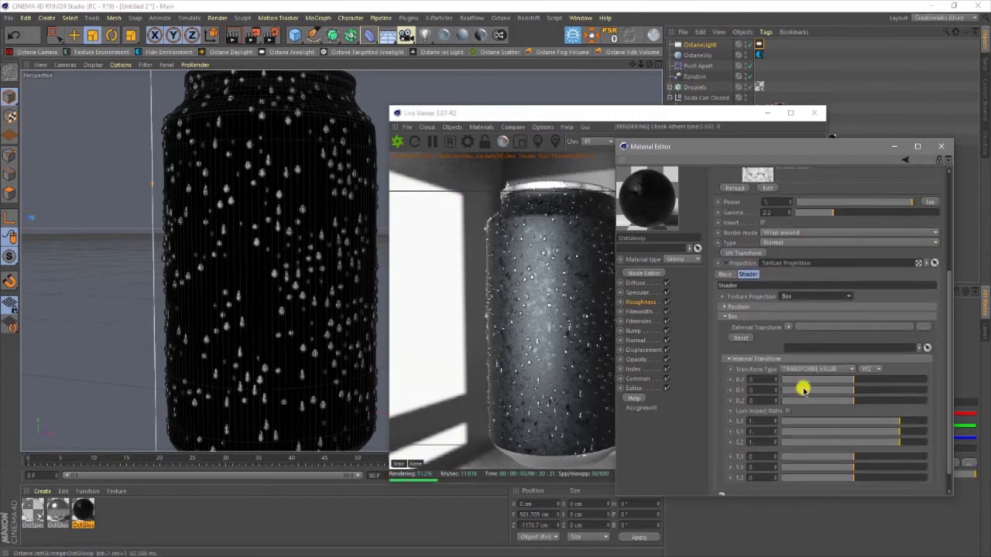
click(787, 415)
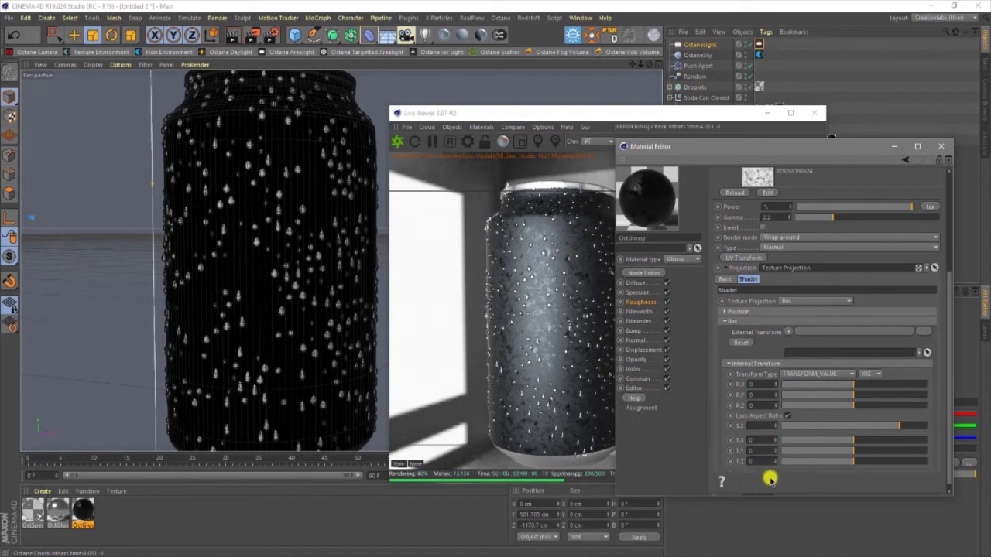
key(Return)
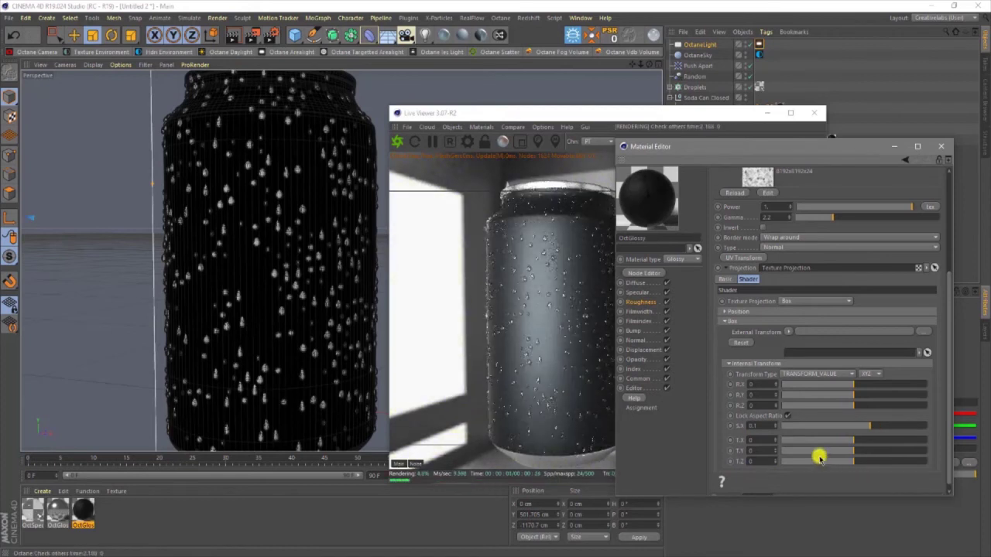
text(1)
key(Return)
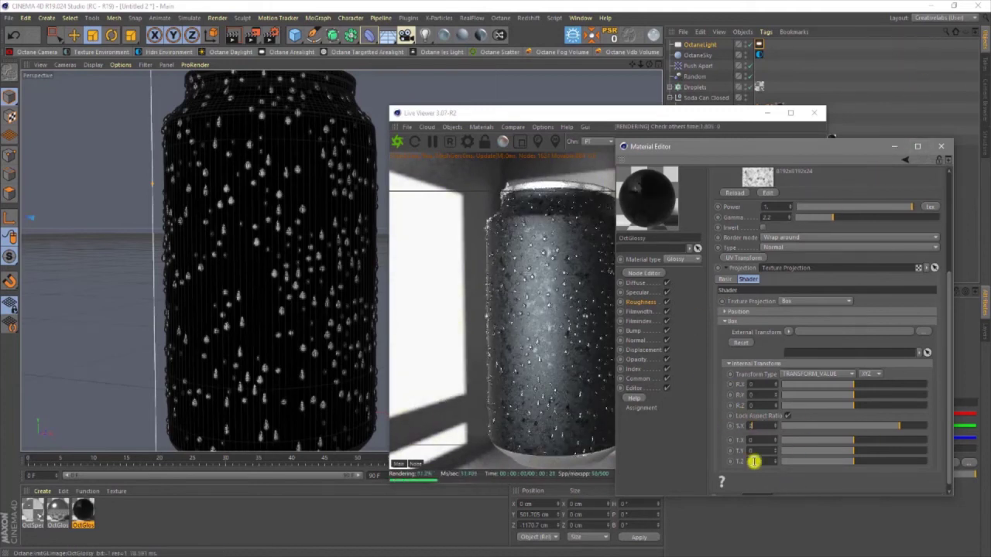
text(2)
key(Return)
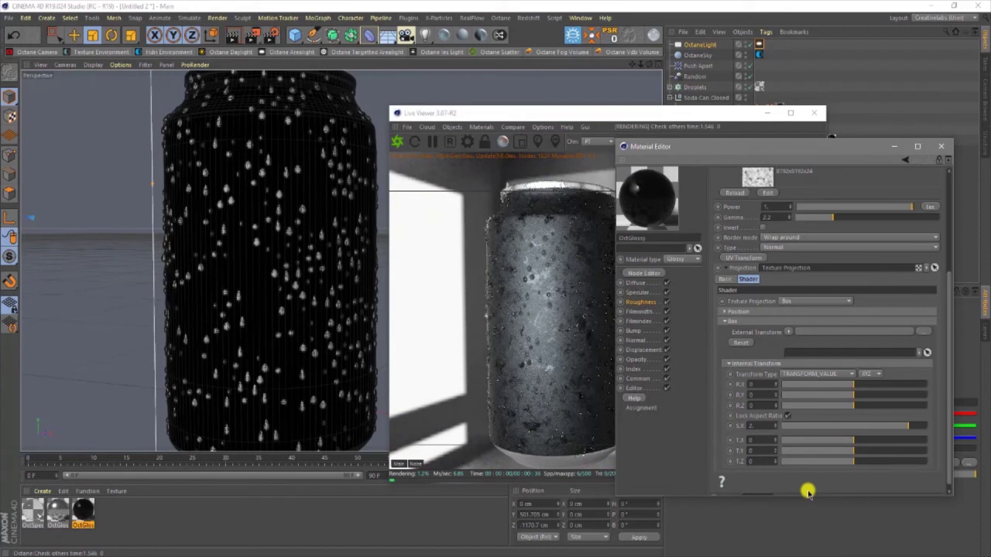
click(941, 147)
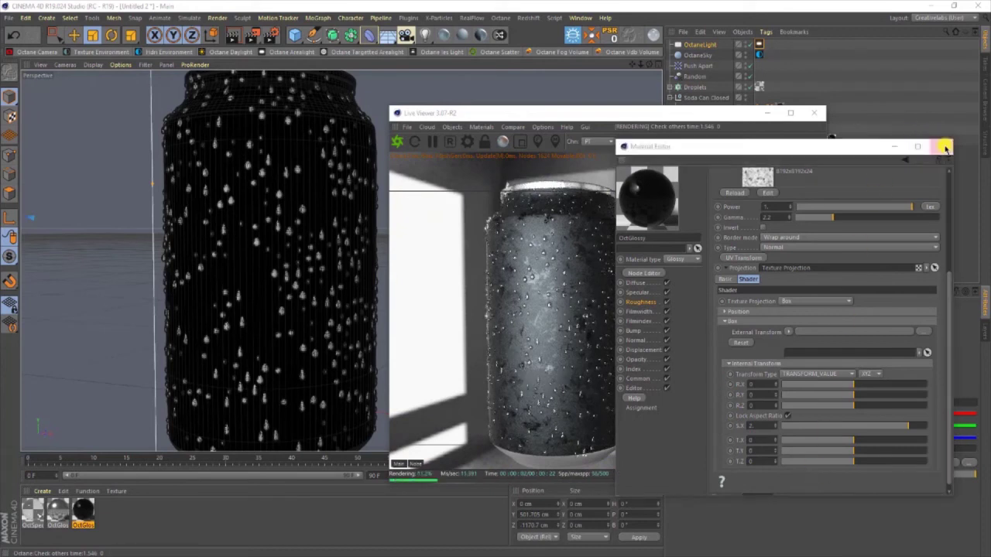
Create an Octane mix material and duplicate the can's black glossy material.
scroll(306, 260, up, 2)
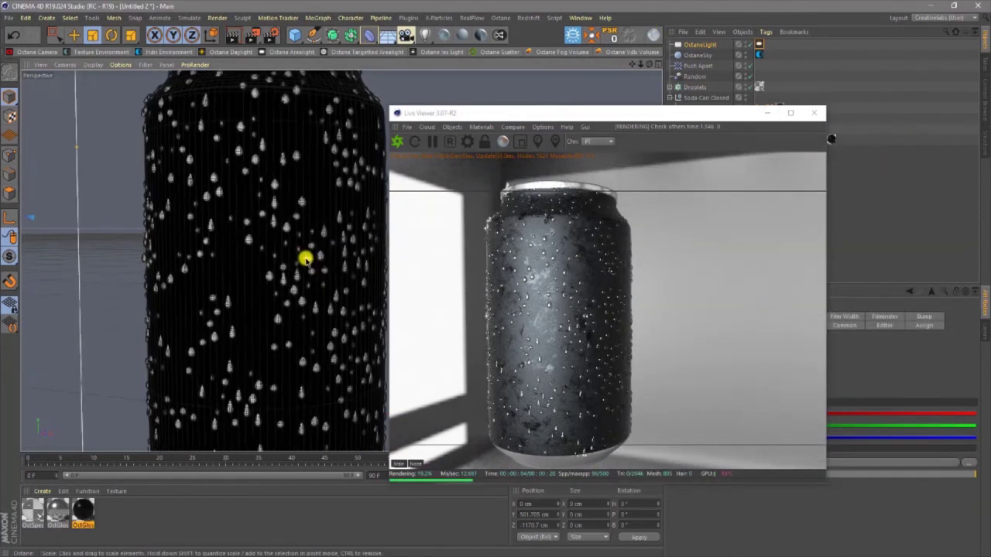
scroll(306, 259, up, 1)
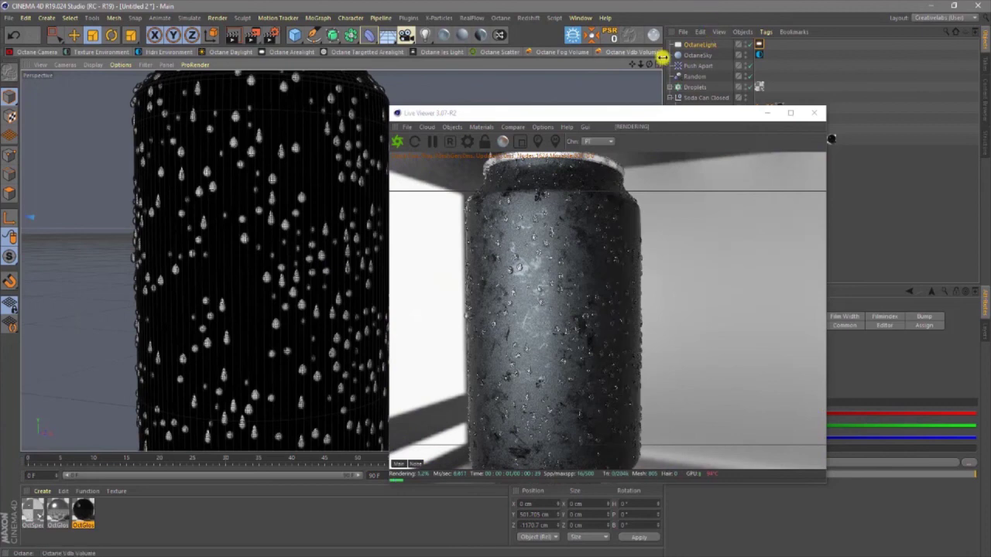
drag(647, 65, 241, 264)
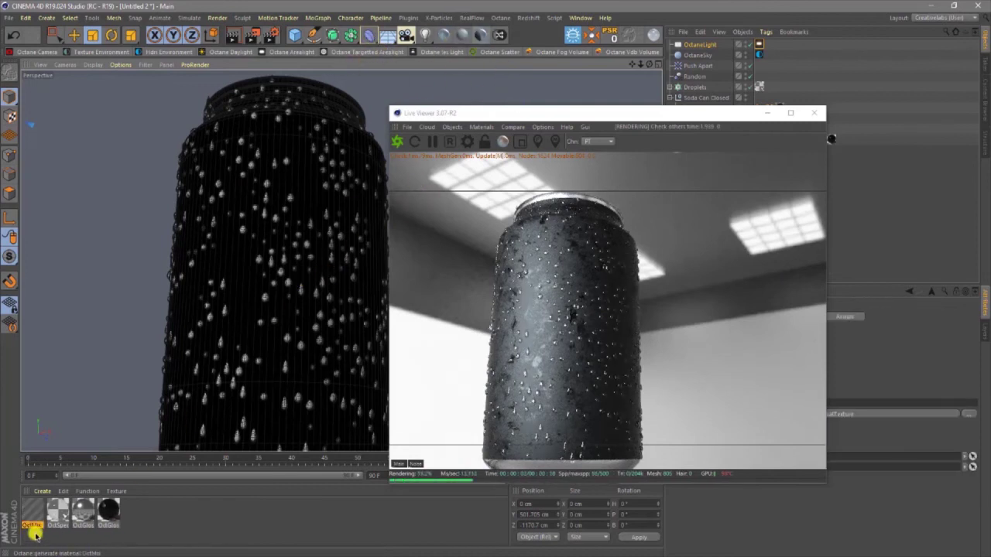
double_click(190, 516)
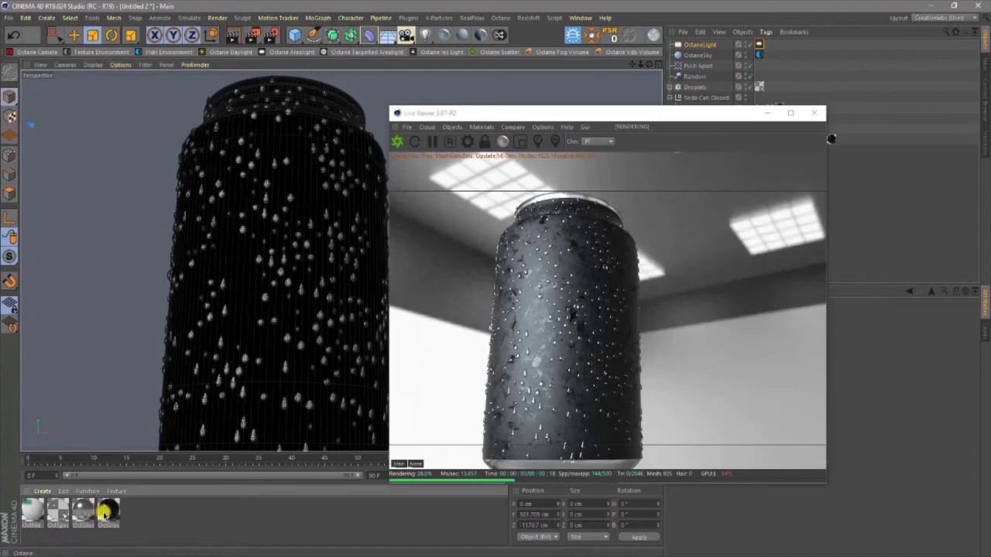
Replace the duplicated glossy material's roughness image with water stains.jpg from the Downloads folder.
double_click(132, 511)
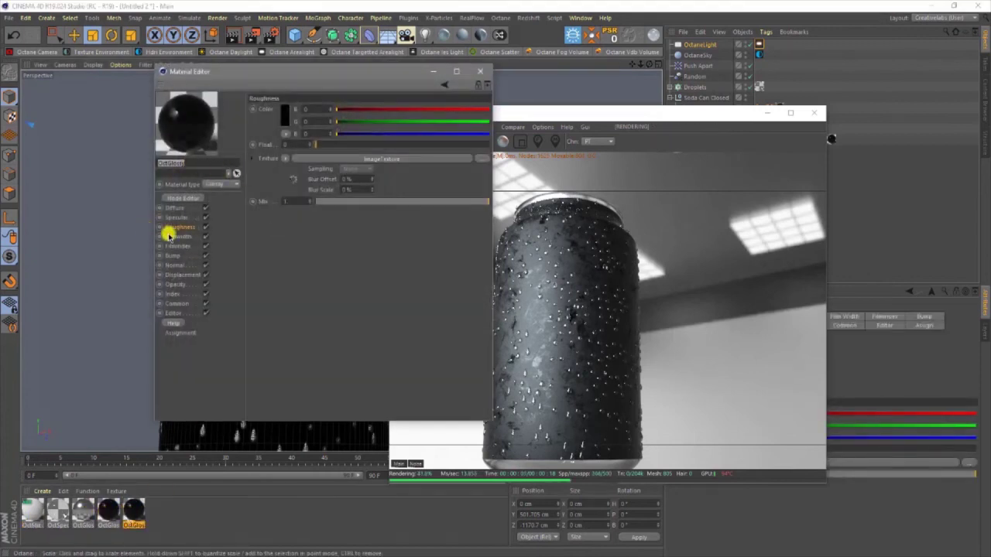
click(250, 159)
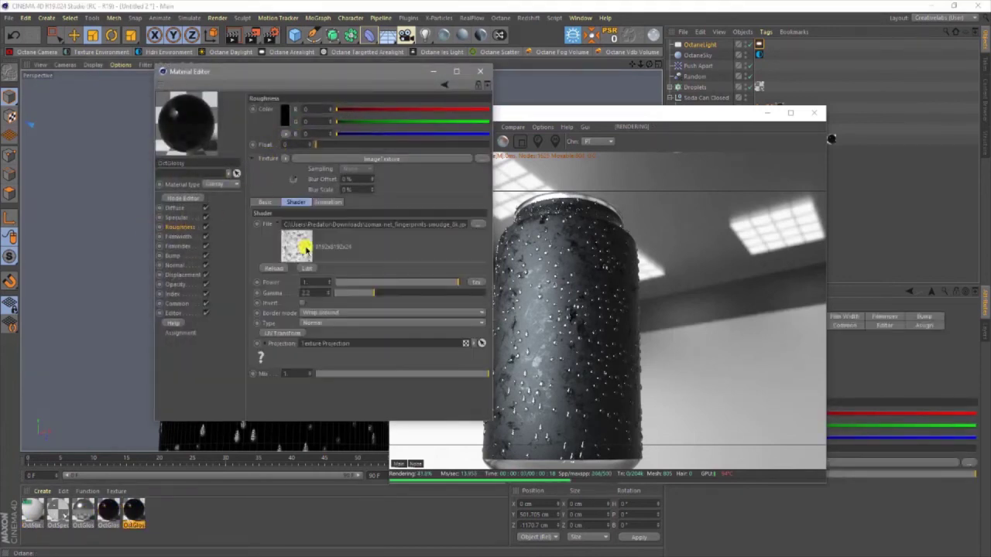
mouse_move(111, 554)
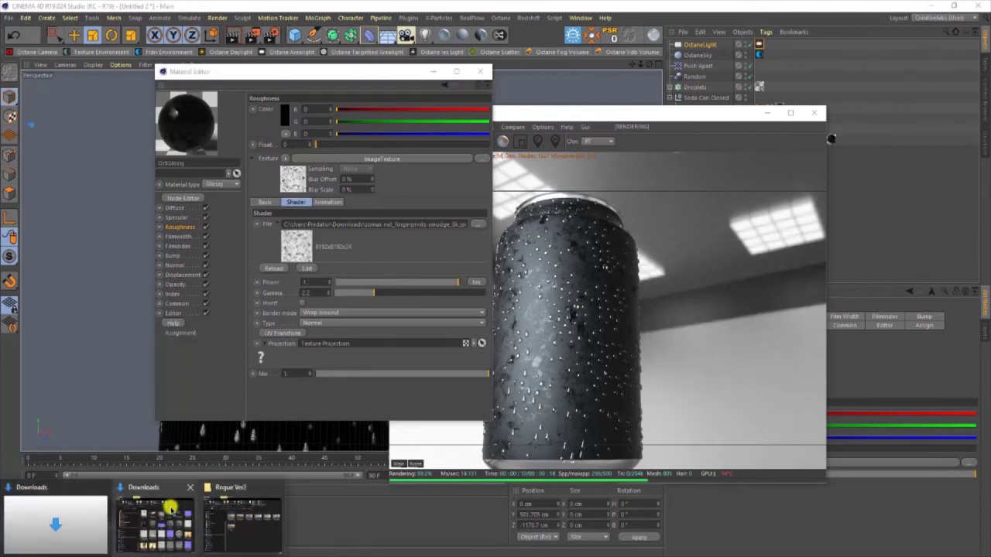
click(66, 527)
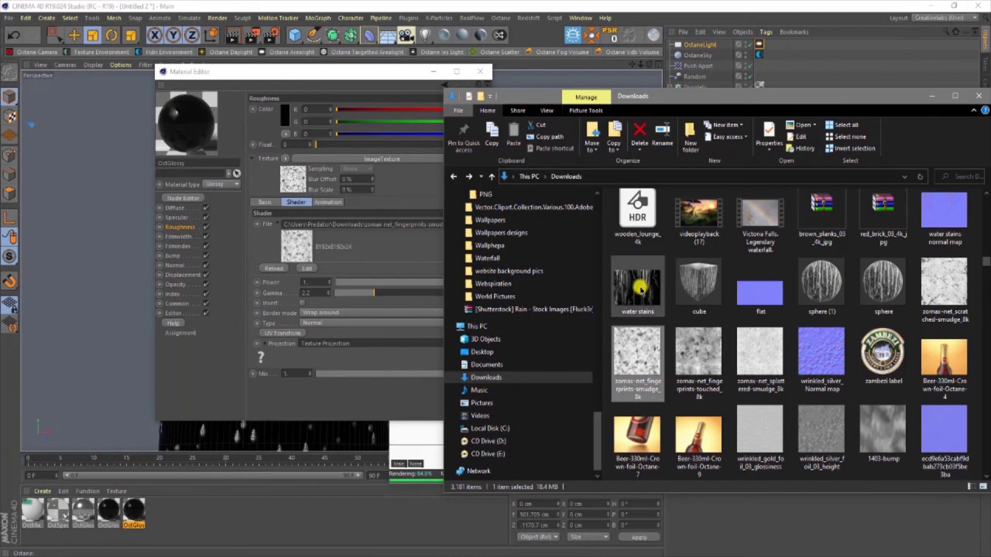
drag(637, 288, 345, 225)
click(552, 322)
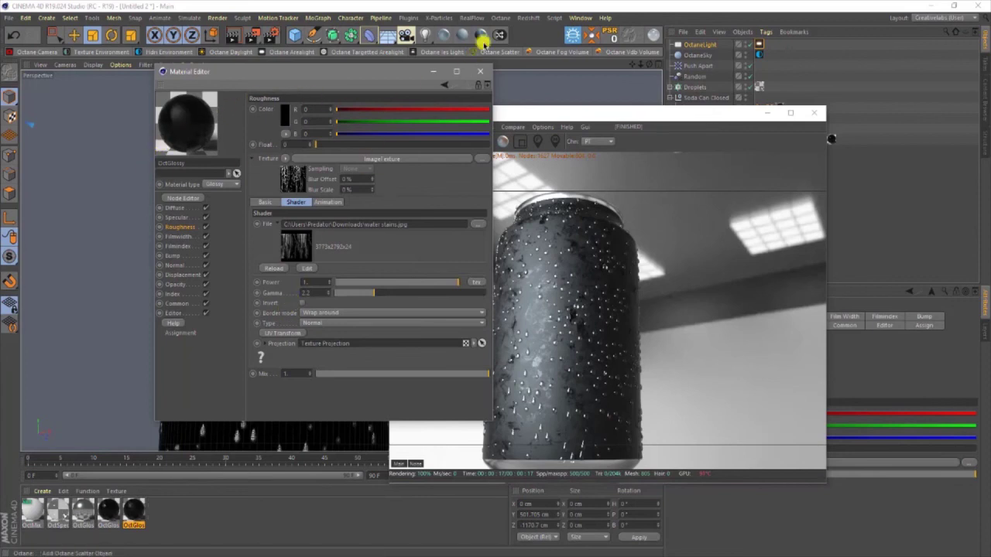
click(480, 71)
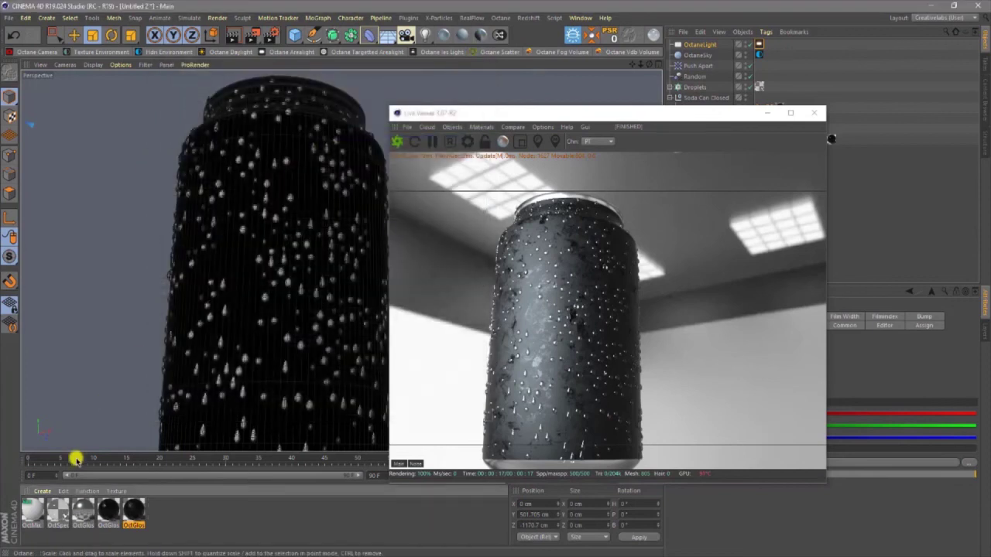
Assign the water-stain glossy material as Material1 and the original smudged glossy material as Material2 of the mix material.
double_click(31, 514)
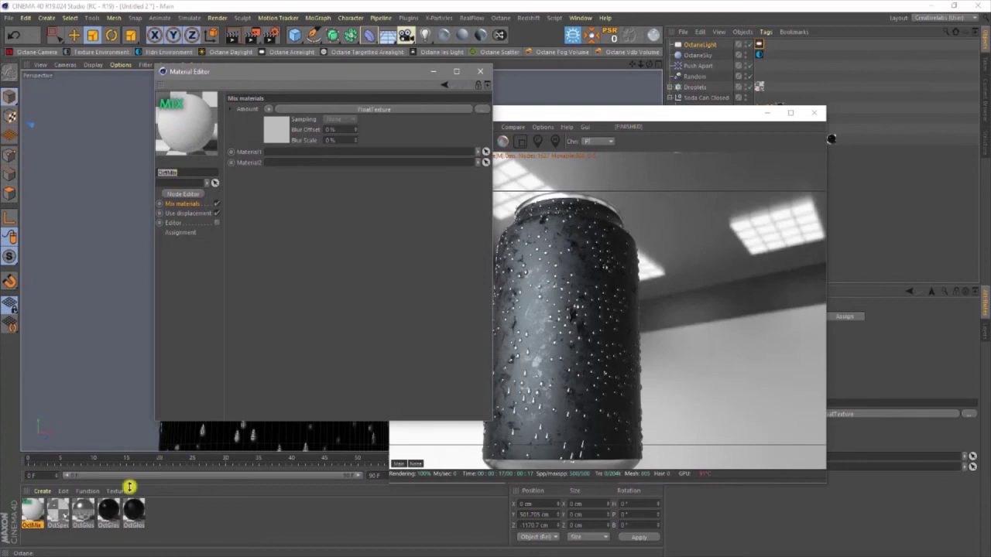
drag(130, 511, 288, 155)
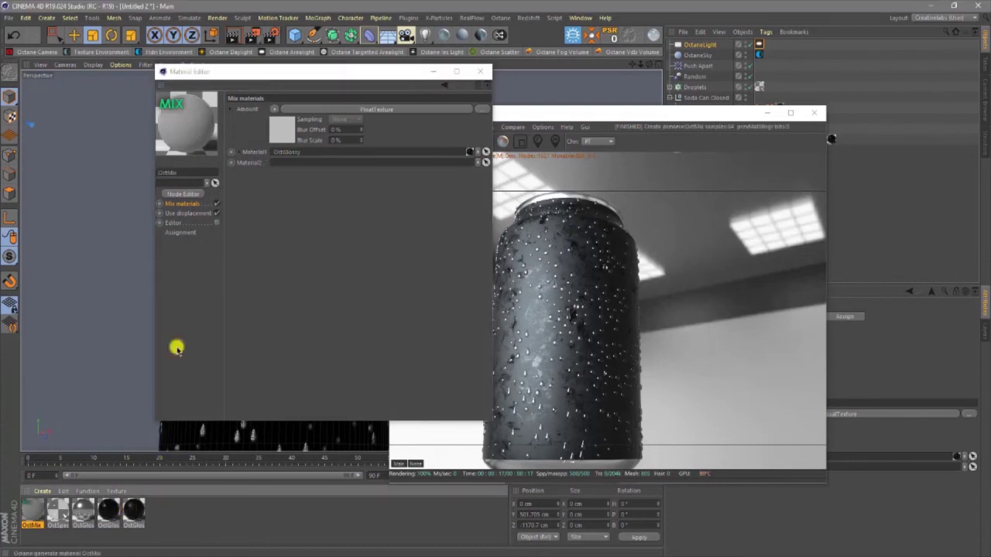
drag(107, 514, 313, 160)
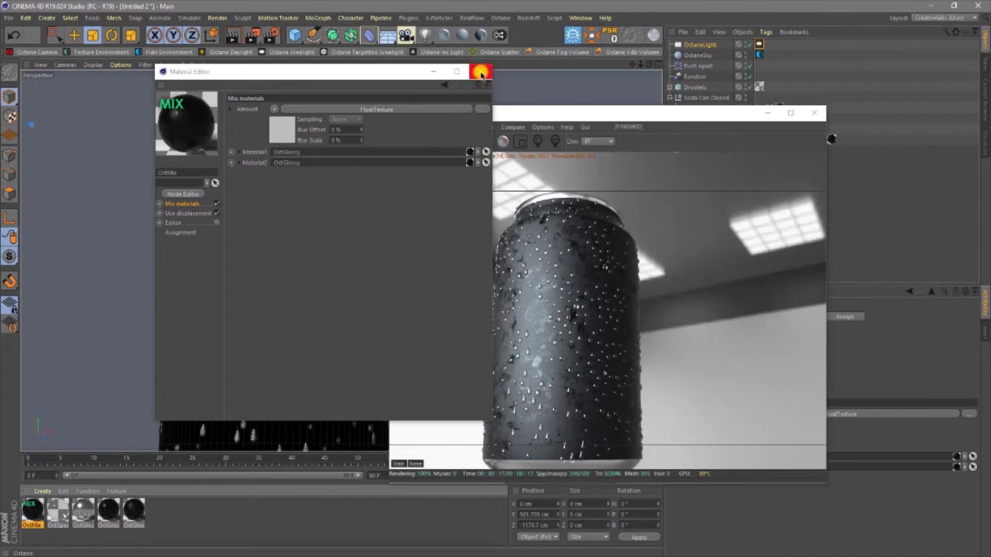
click(480, 72)
Apply the mix material to the Can object in place of its black glossy material.
drag(484, 118, 222, 92)
click(29, 513)
drag(29, 513, 820, 127)
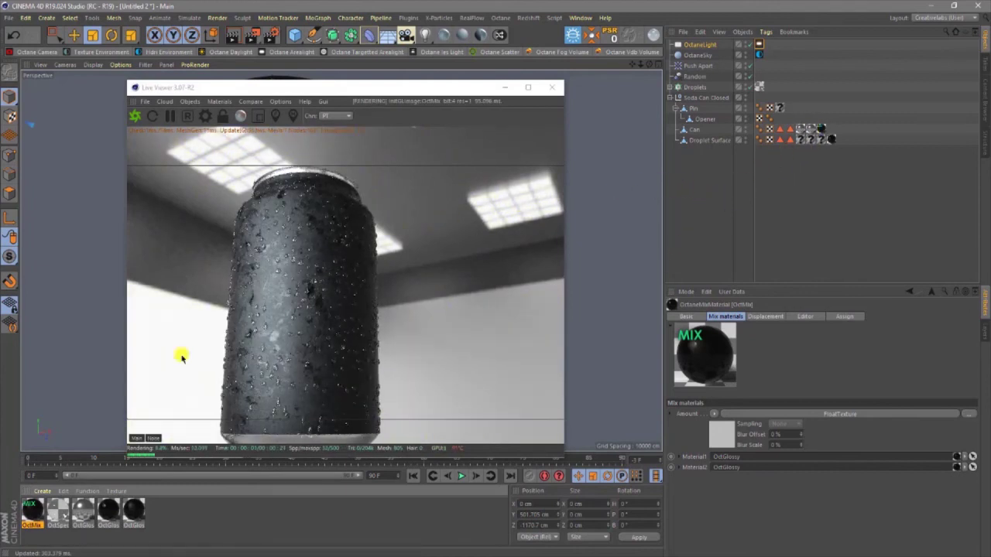
Inspect the can's mixed smudge and water-stain finish in the live render from closer and more frontal angles.
double_click(131, 511)
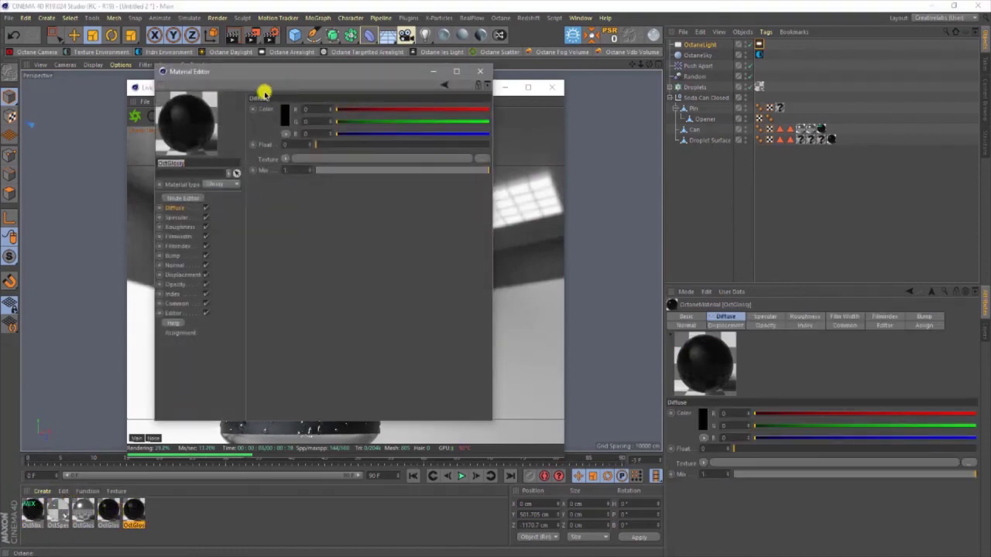
drag(296, 76, 633, 141)
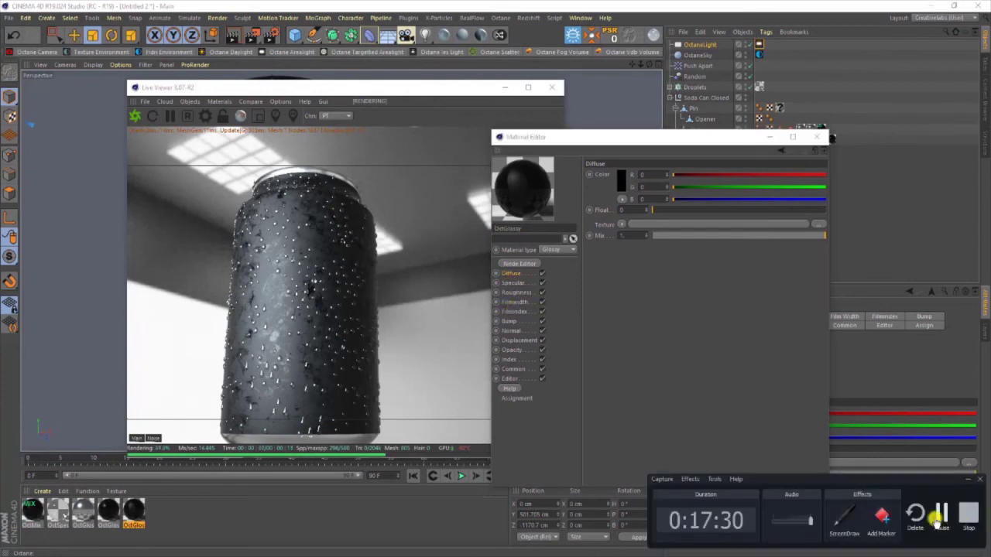
click(939, 517)
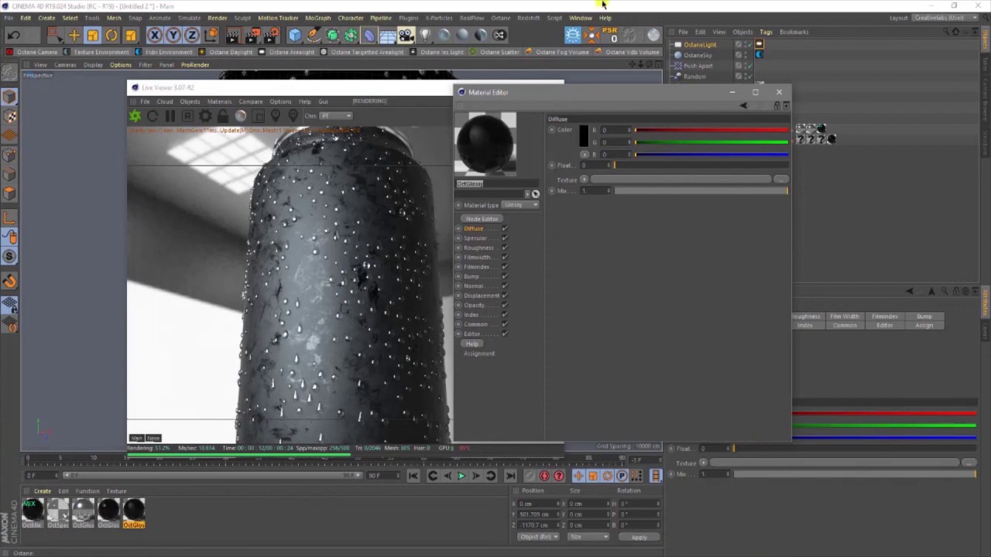
drag(653, 66, 495, 283)
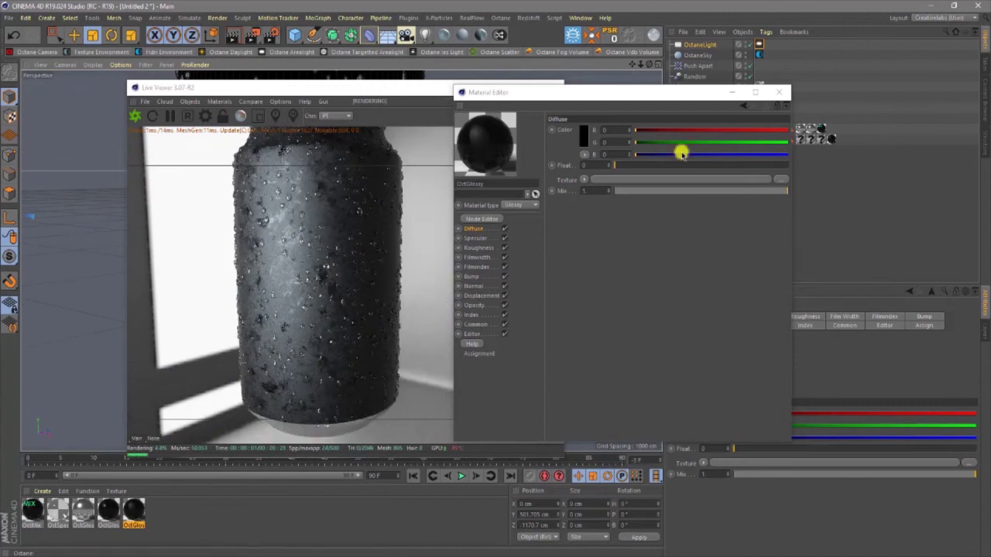
drag(644, 93, 488, 233)
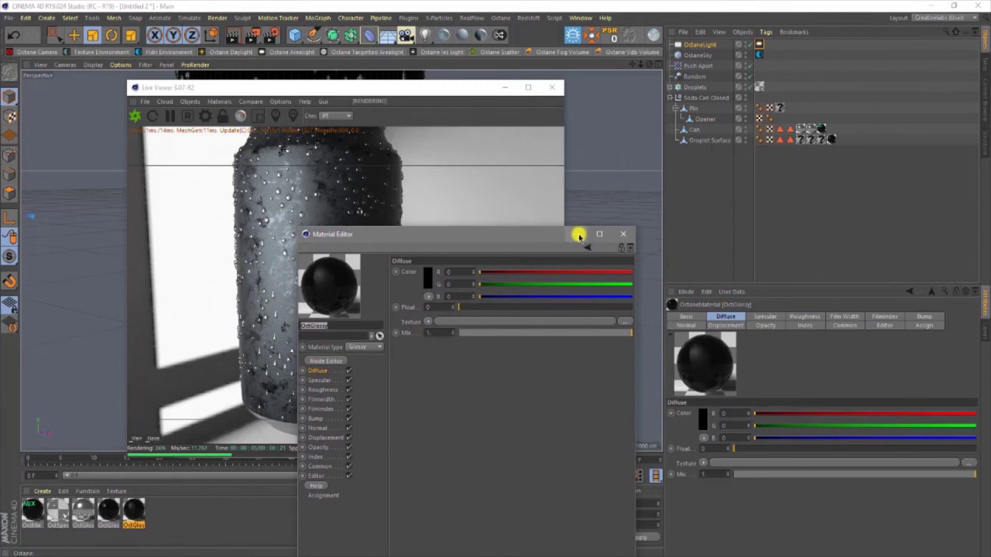
click(623, 234)
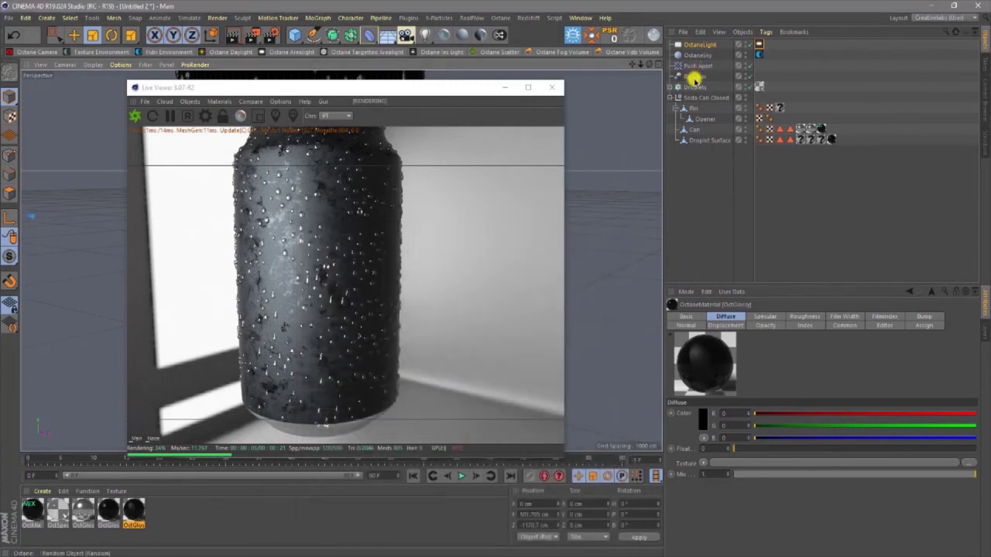
Set the Droplets cloner's count to 1000 and view the denser droplets in the live render.
click(694, 75)
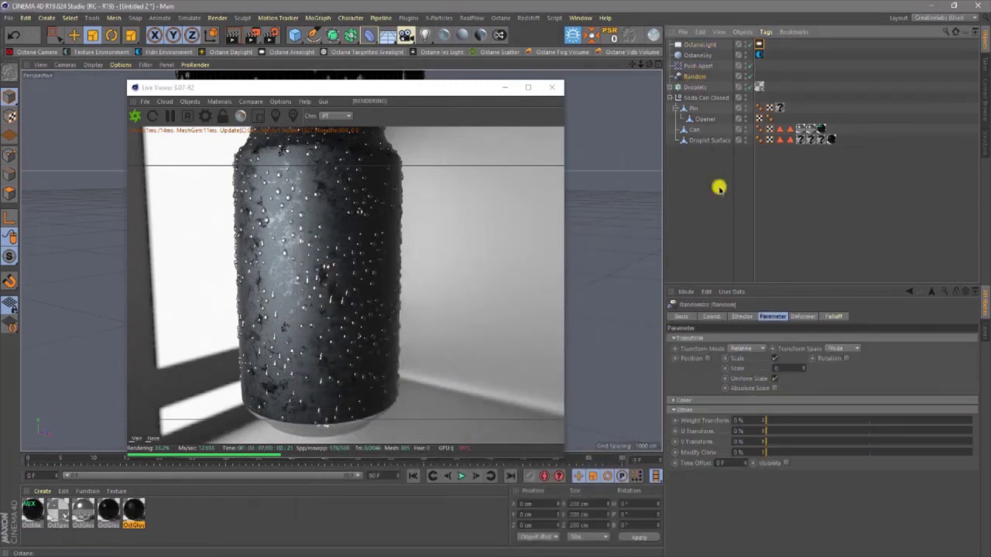
click(692, 88)
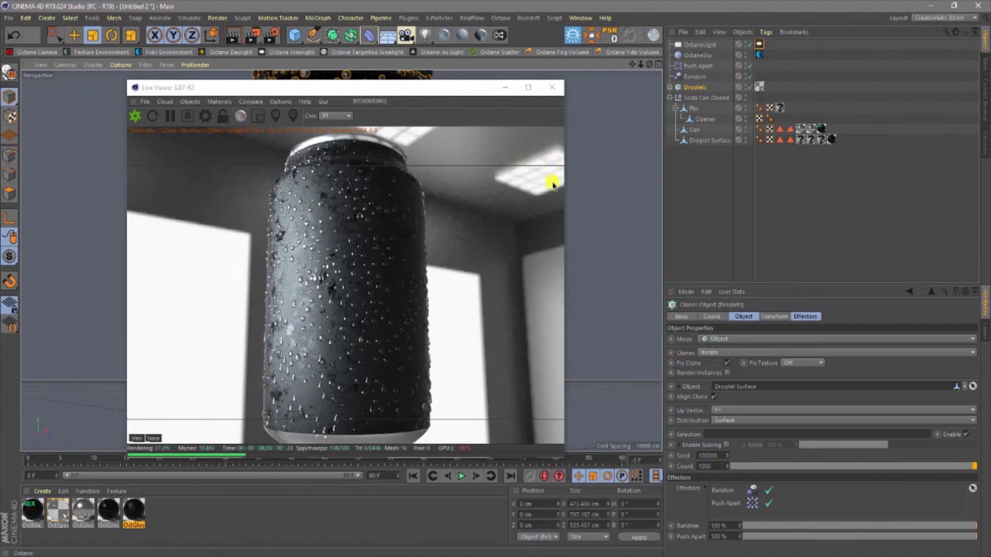
alt+drag(648, 199, 642, 201)
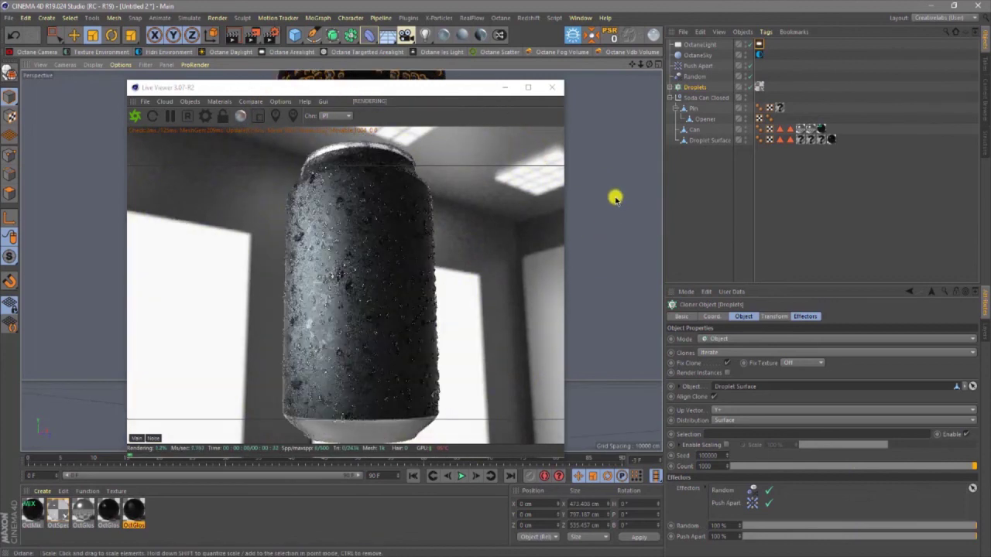
Switch the live render to clay mode and examine the droplets' shape and distribution on the can from several angles.
alt+drag(502, 281, 500, 281)
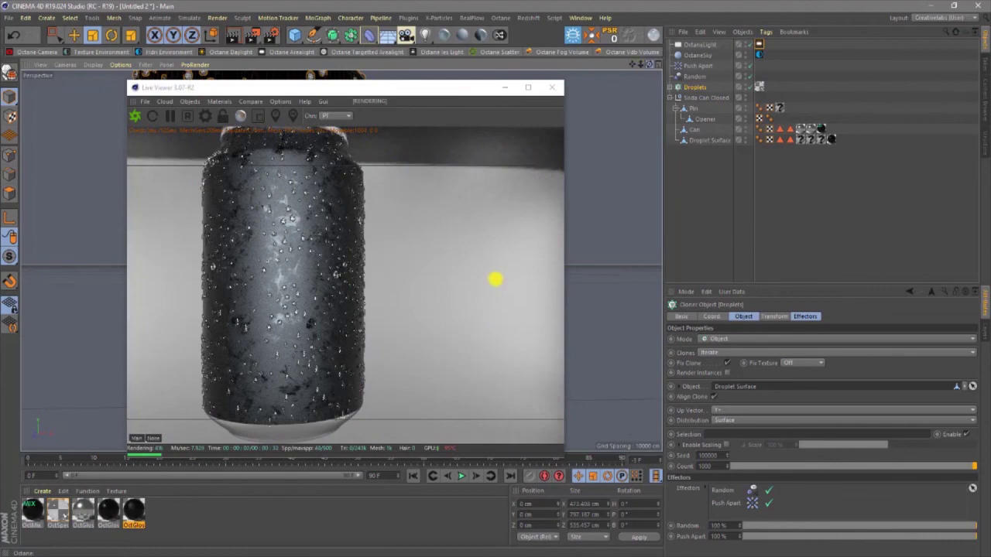
alt+drag(493, 279, 496, 277)
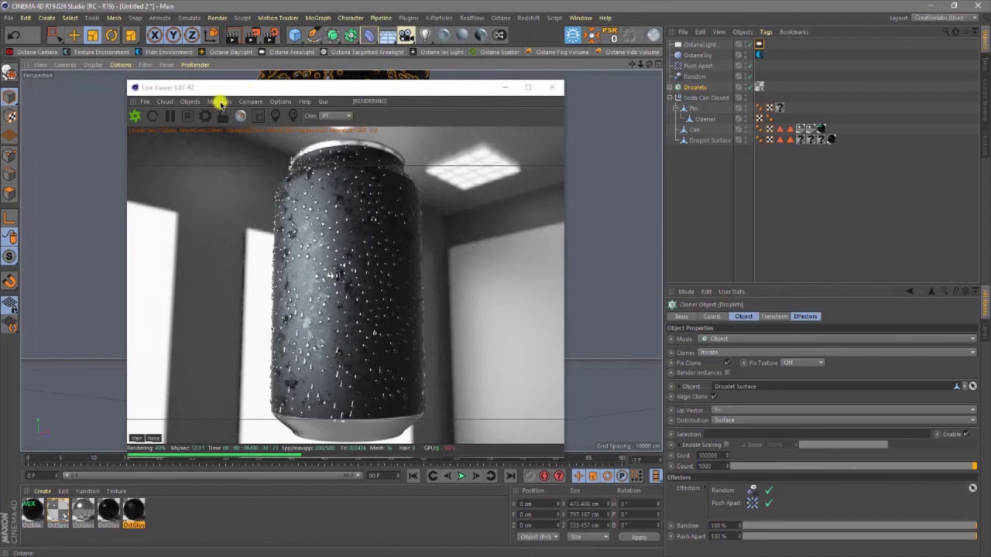
click(239, 117)
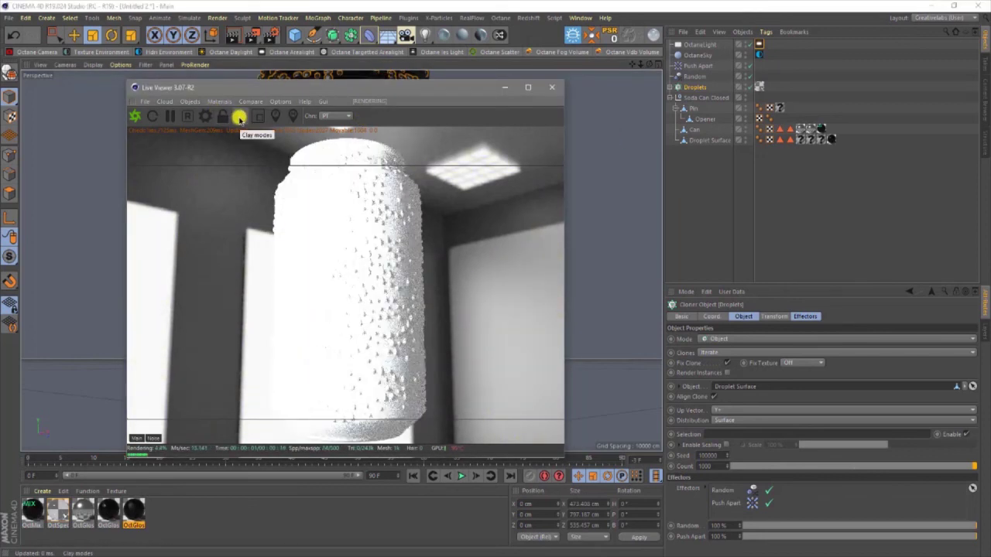
drag(649, 64, 493, 280)
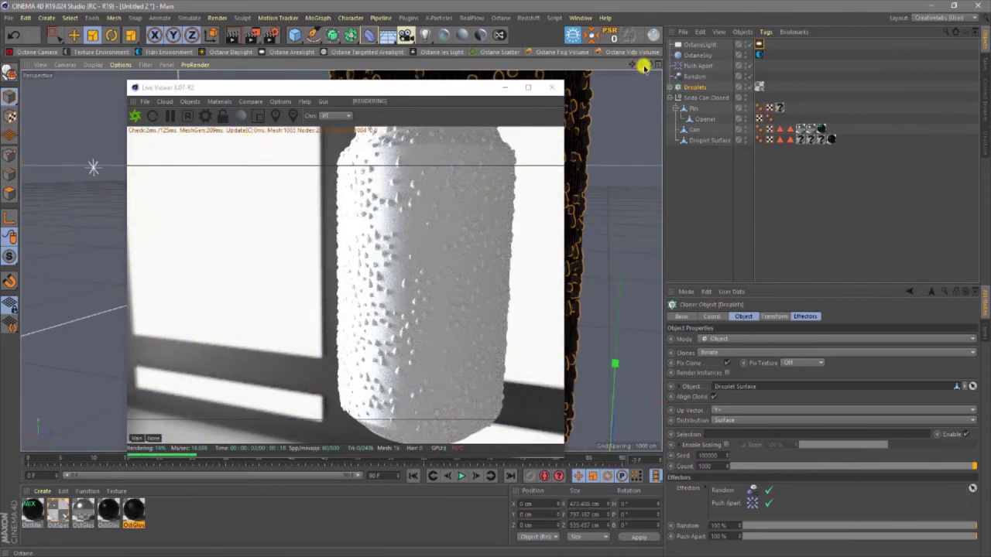
drag(649, 65, 495, 279)
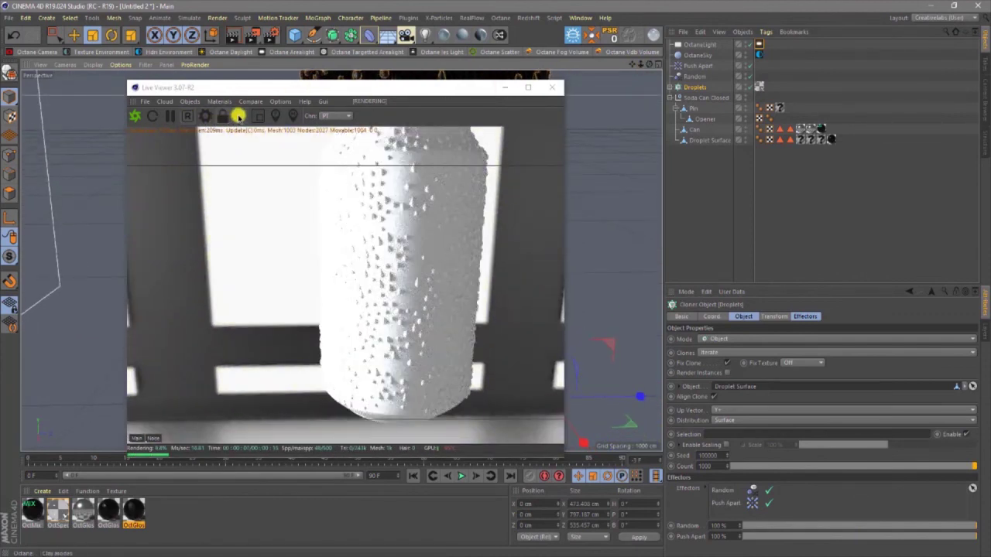
Return the live render from clay mode to full materials and view the whole can from a low angle.
click(239, 116)
click(239, 116)
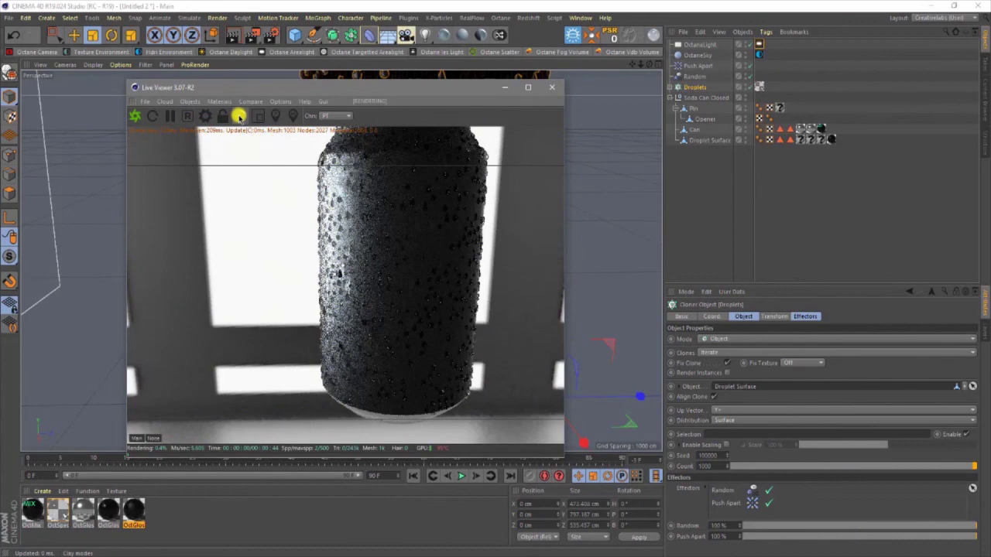
drag(648, 65, 498, 279)
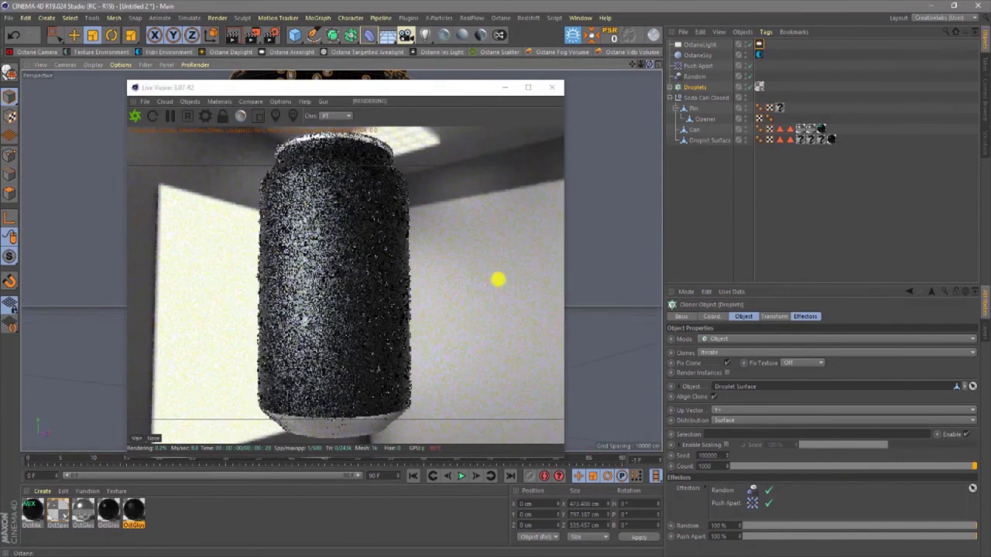